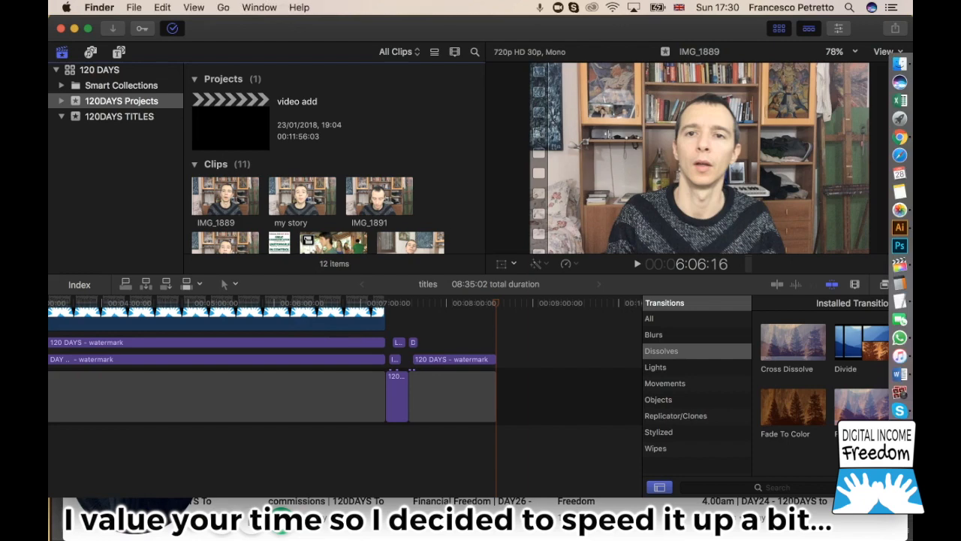
- Close the quick read PDF folder window and look through the 120 DAYS library and its 120DAYS Projects event
{"action": "left_click", "coordinate": [778, 264]}
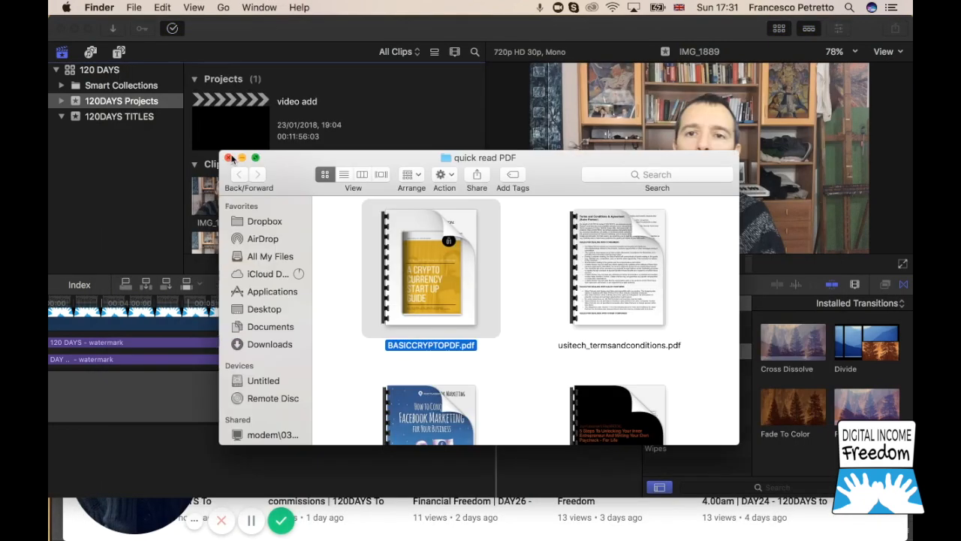
{"action": "left_click", "coordinate": [229, 158]}
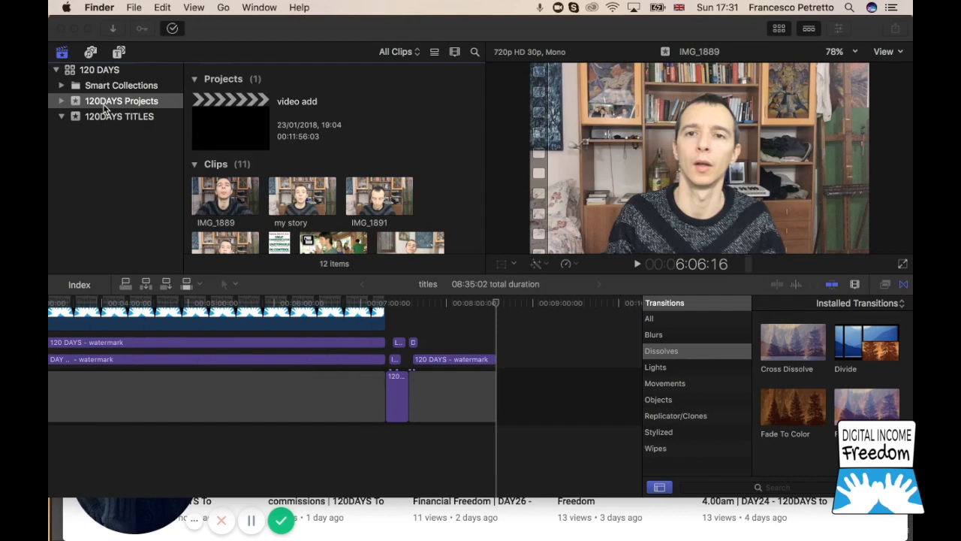
{"action": "left_click", "coordinate": [104, 105]}
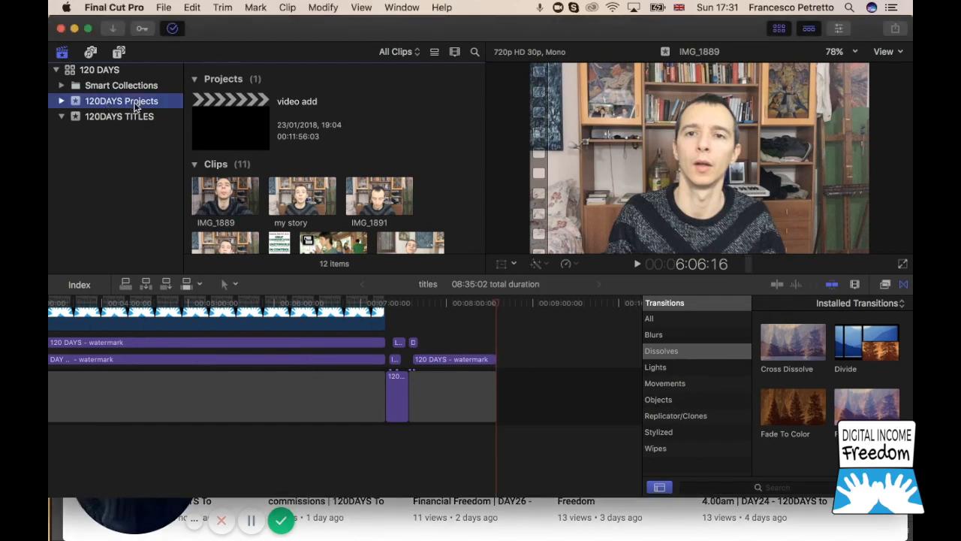
{"action": "left_click", "coordinate": [96, 71]}
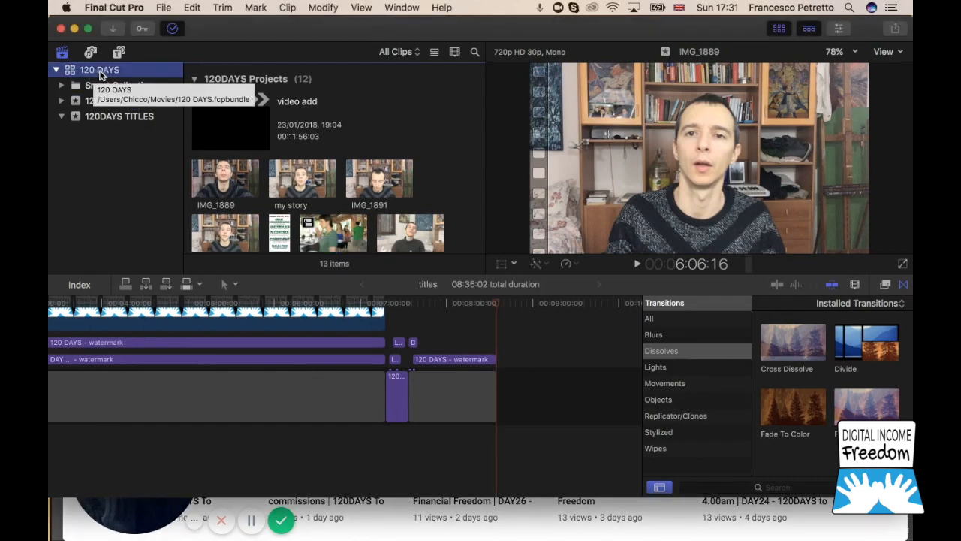
{"action": "left_click", "coordinate": [106, 101]}
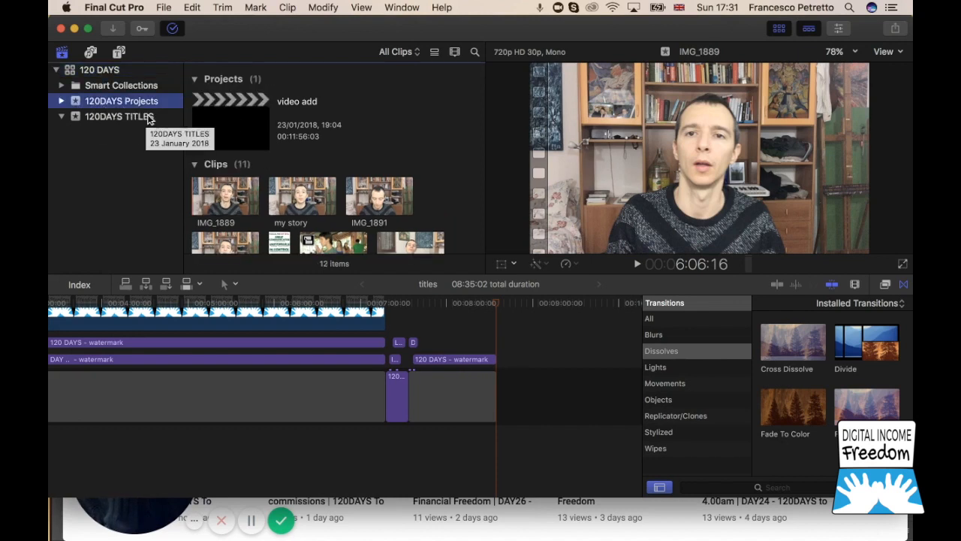
{"action": "left_click", "coordinate": [250, 115]}
{"action": "scroll", "coordinate": [300, 211], "scroll_direction": "down", "scroll_amount": 5}
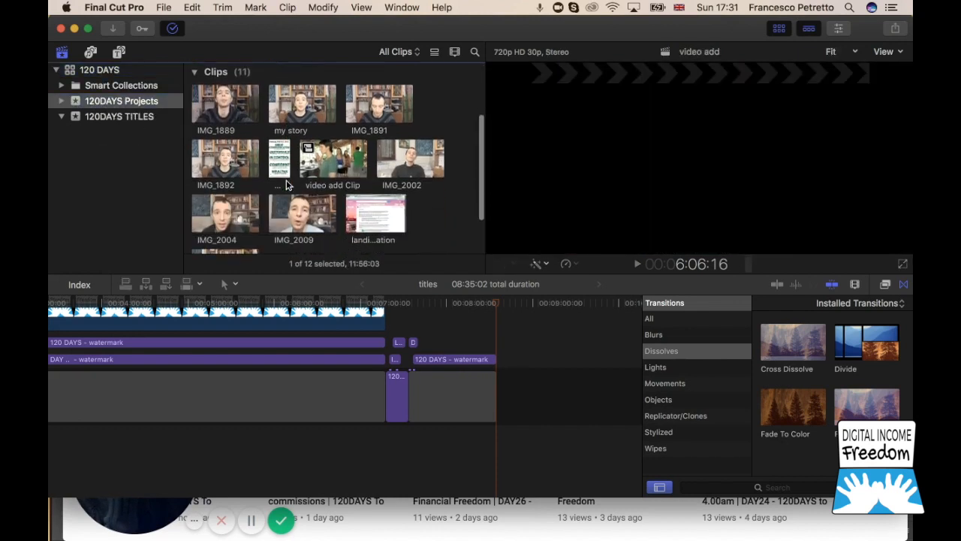
{"action": "scroll", "coordinate": [286, 180], "scroll_direction": "up", "scroll_amount": 5}
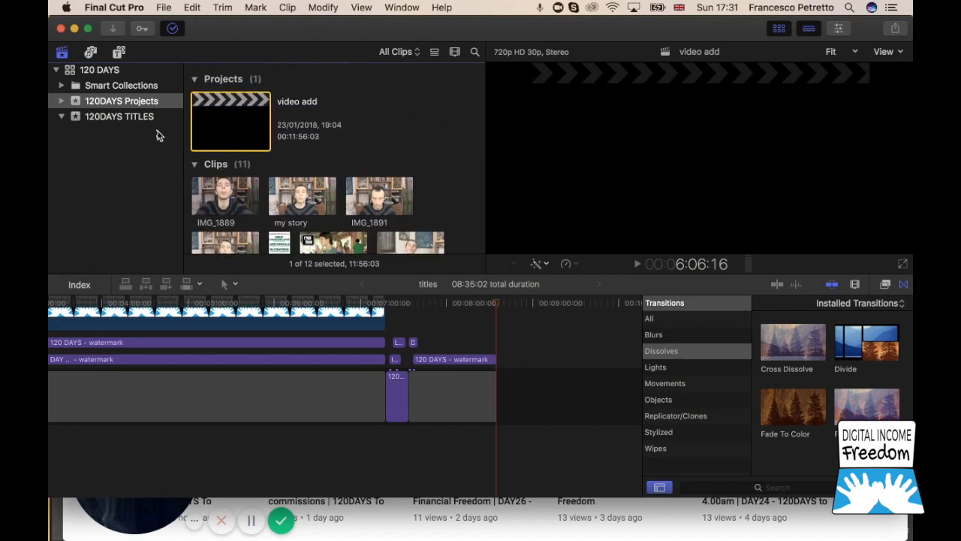
- Create a 720p HD, 1280x720, 30p project named day29 in the 120DAYS Projects event and select it
{"action": "left_click", "coordinate": [138, 106]}
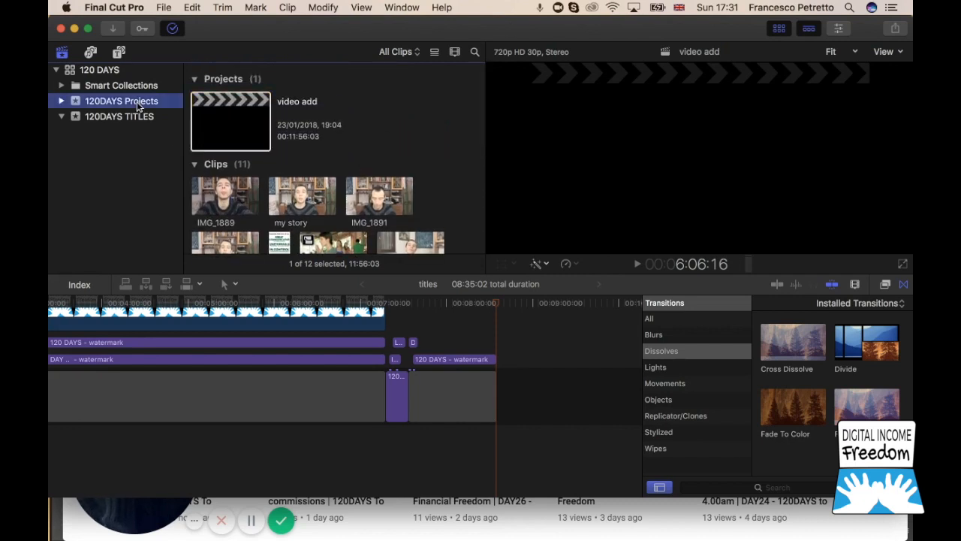
{"action": "key", "text": "super+n"}
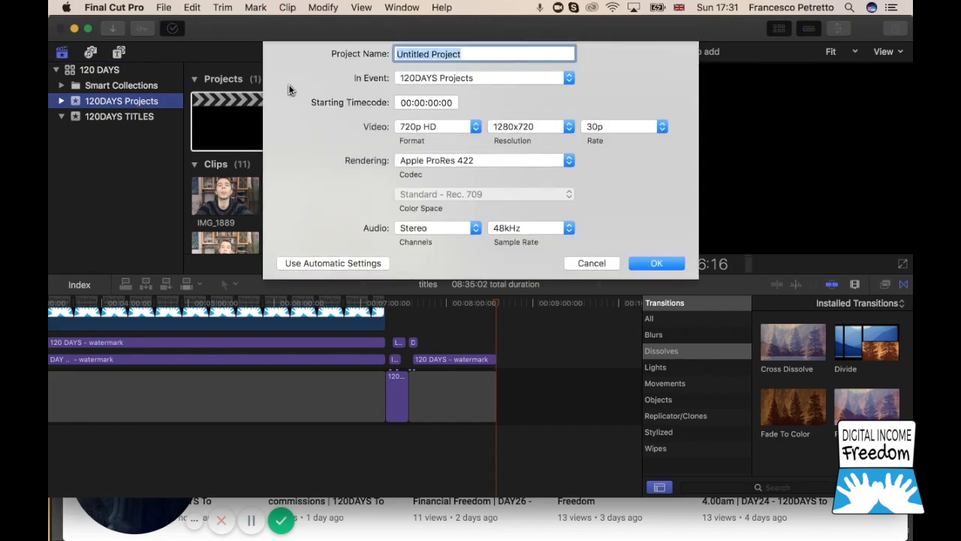
{"action": "type", "text": "day29"}
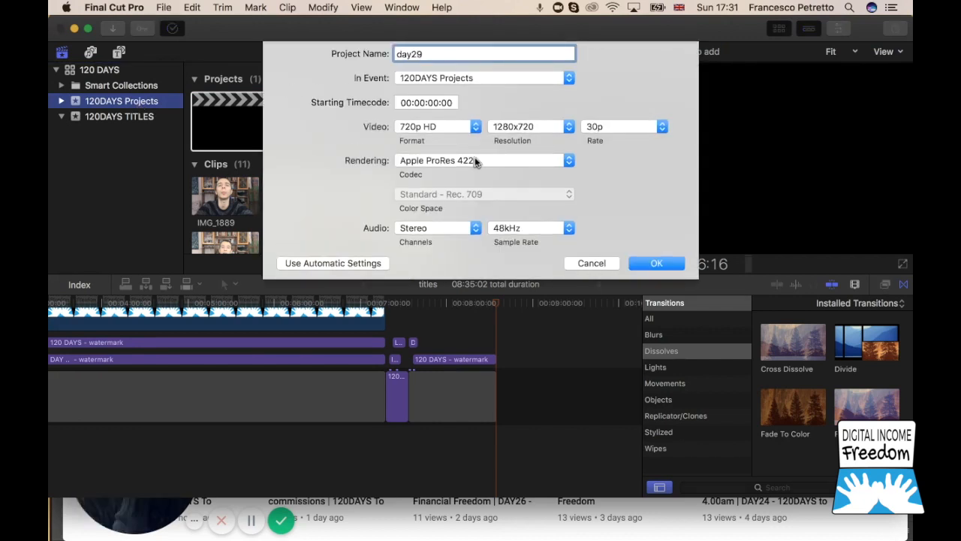
{"action": "left_click", "coordinate": [659, 264]}
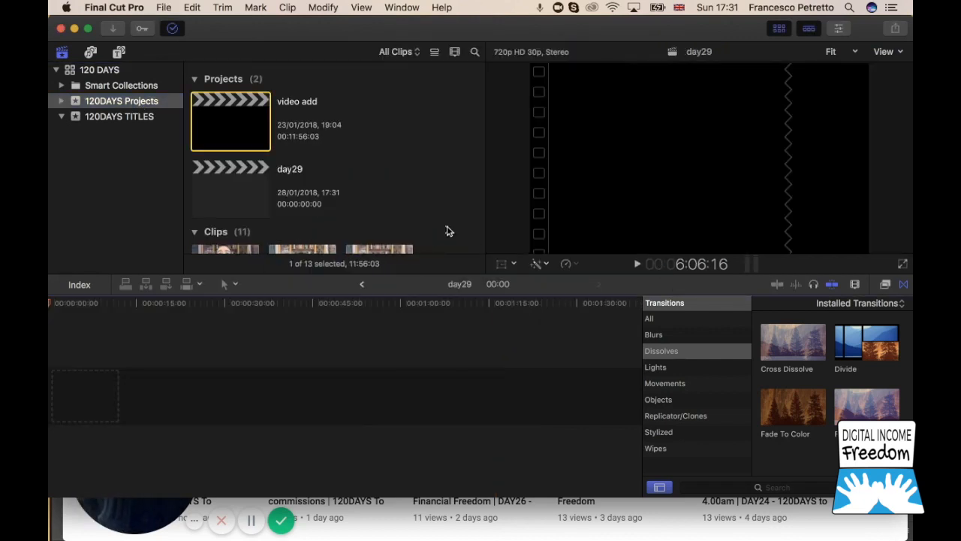
{"action": "left_click", "coordinate": [246, 191]}
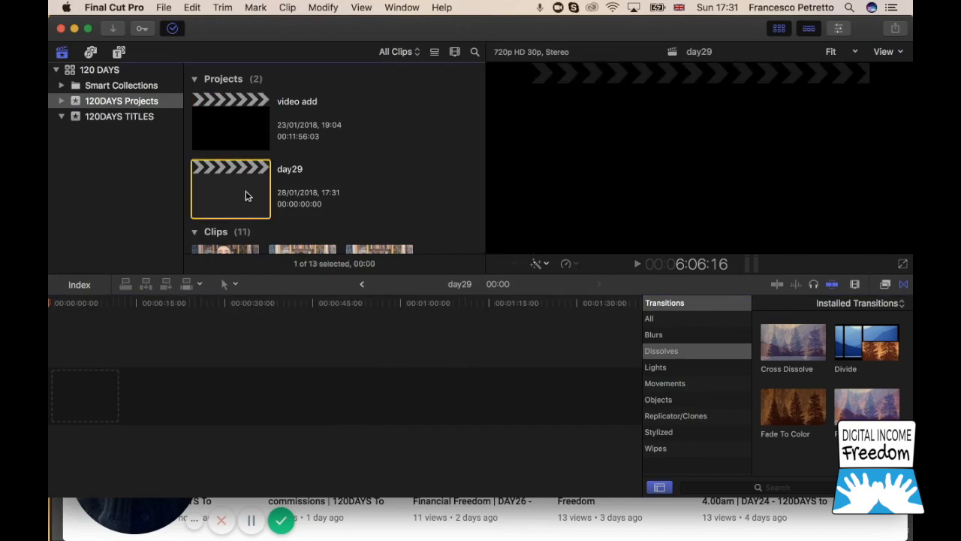
- Import the IMG_2018 video from the connected iPhone into the 120DAYS Projects event and select the imported clip
{"action": "left_click", "coordinate": [113, 30]}
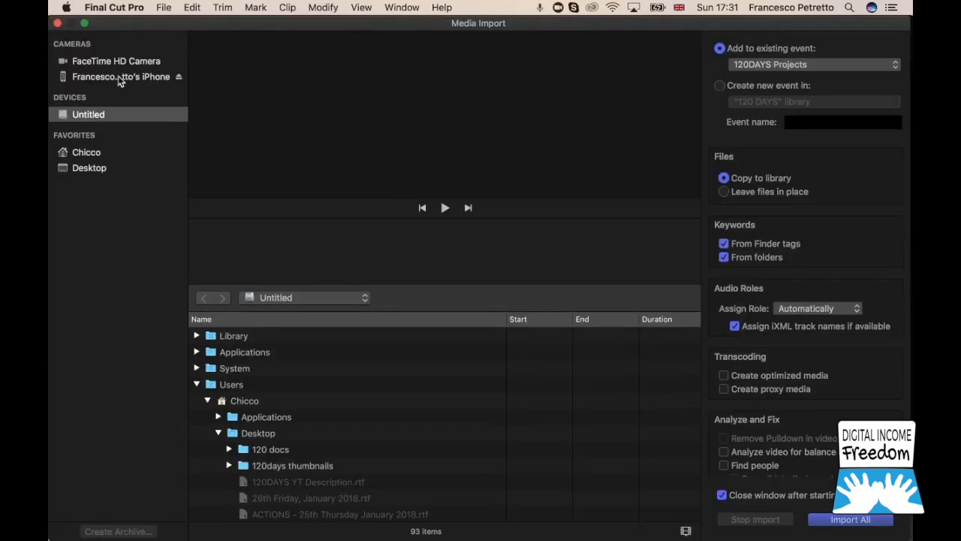
{"action": "left_click", "coordinate": [118, 78]}
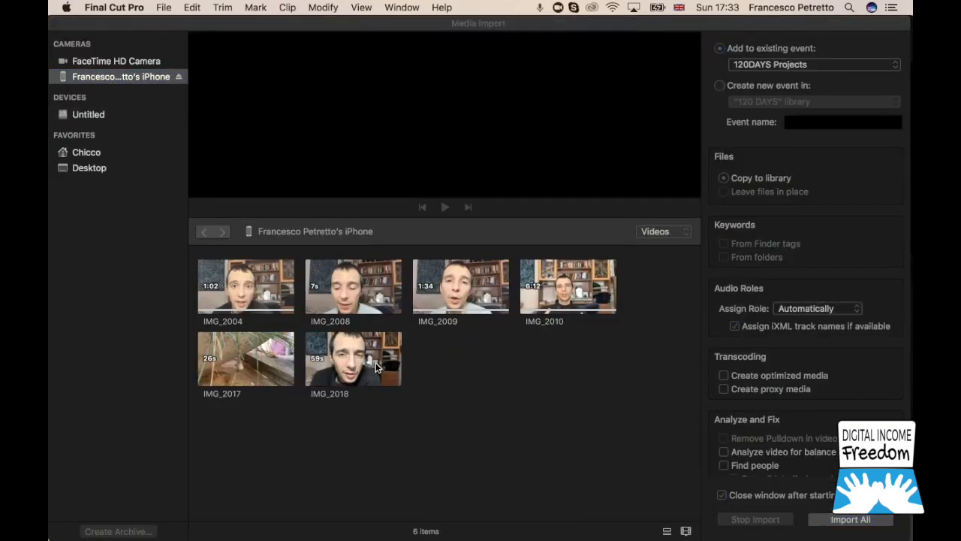
{"action": "left_click", "coordinate": [378, 367]}
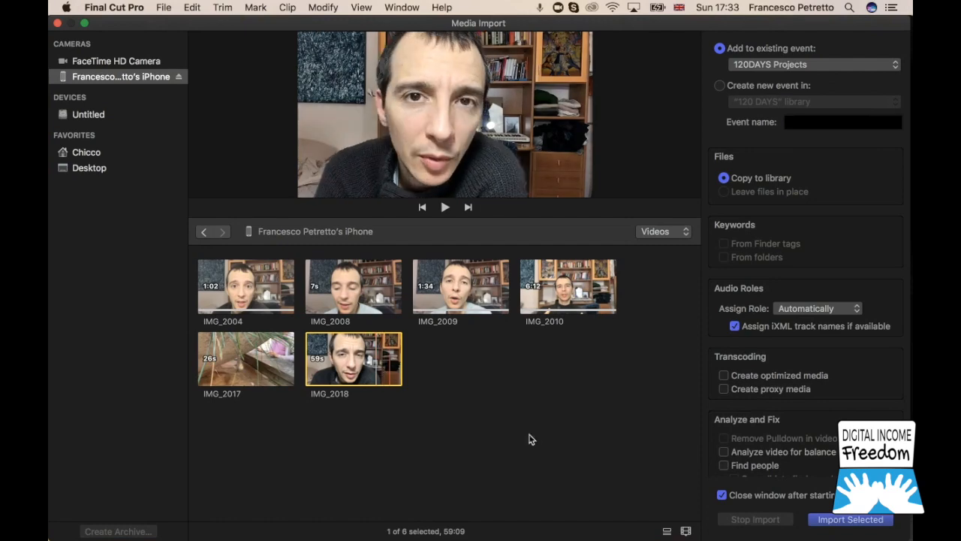
{"action": "left_click", "coordinate": [842, 525]}
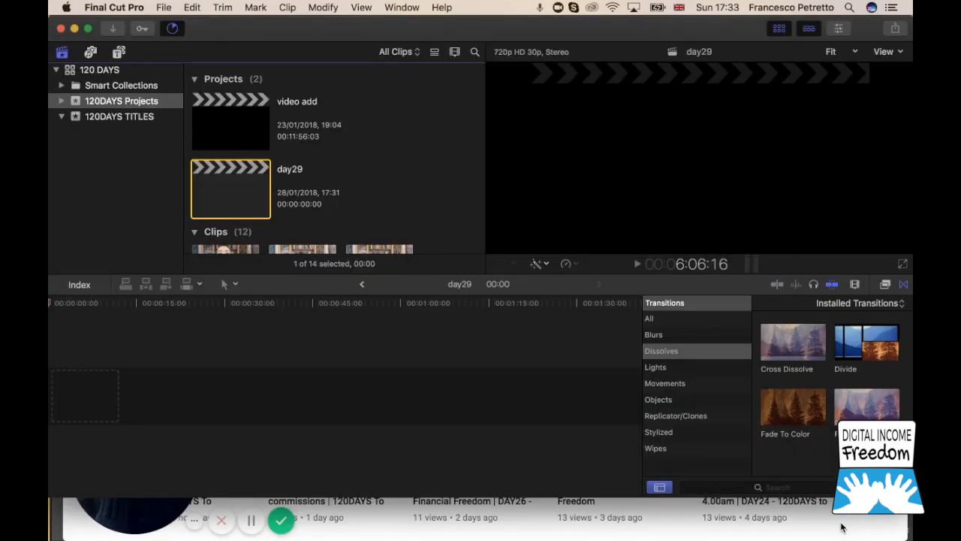
{"action": "scroll", "coordinate": [396, 200], "scroll_direction": "down", "scroll_amount": 10}
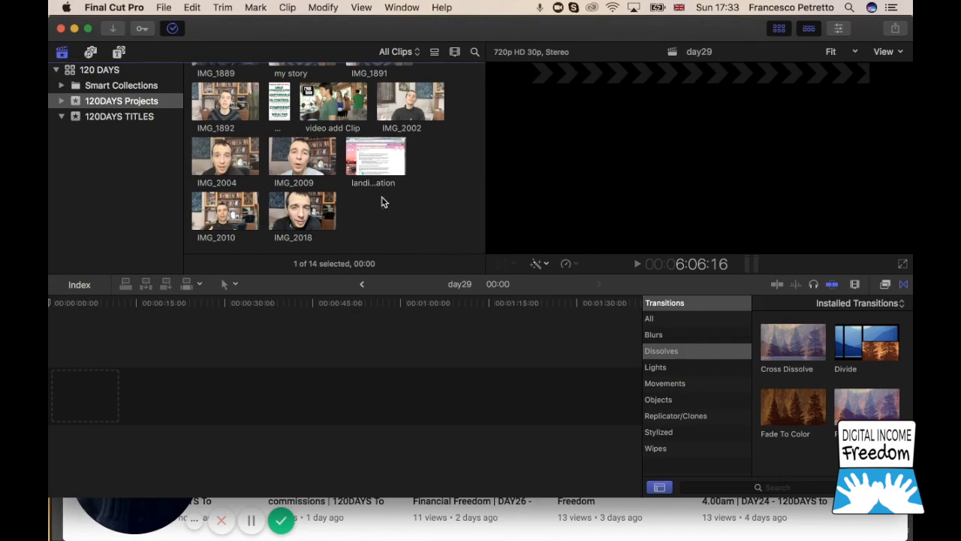
{"action": "left_click", "coordinate": [304, 214]}
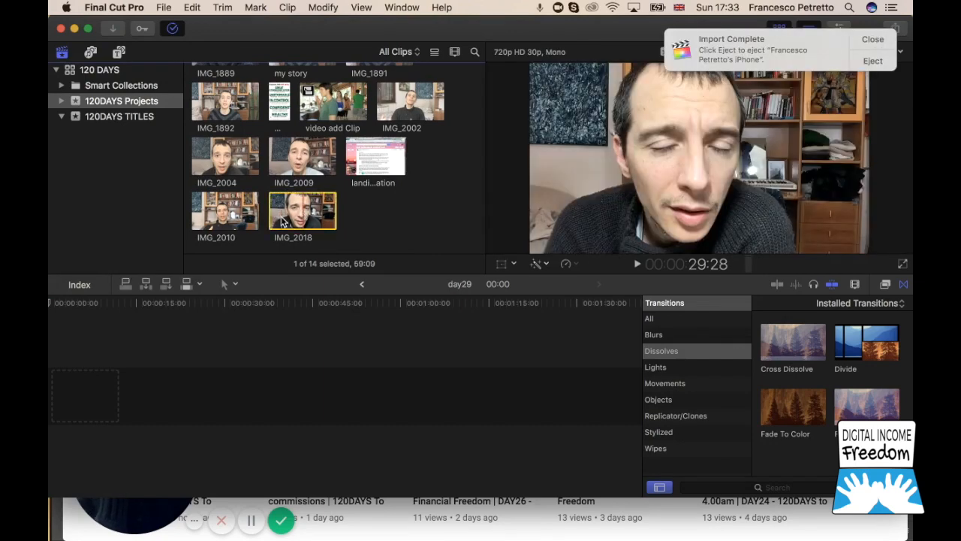
{"action": "key", "text": "super+bracketleft"}
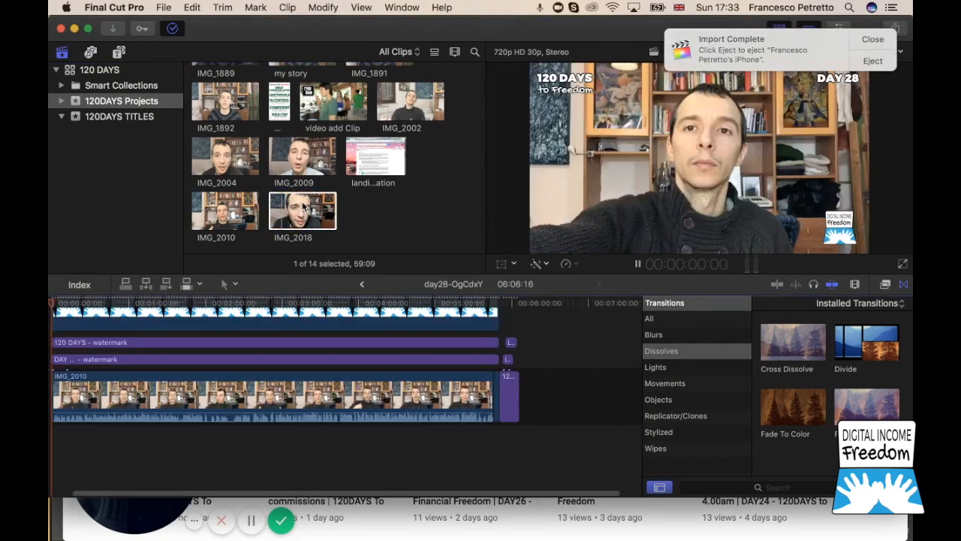
{"action": "key", "text": "space"}
{"action": "key", "text": "End"}
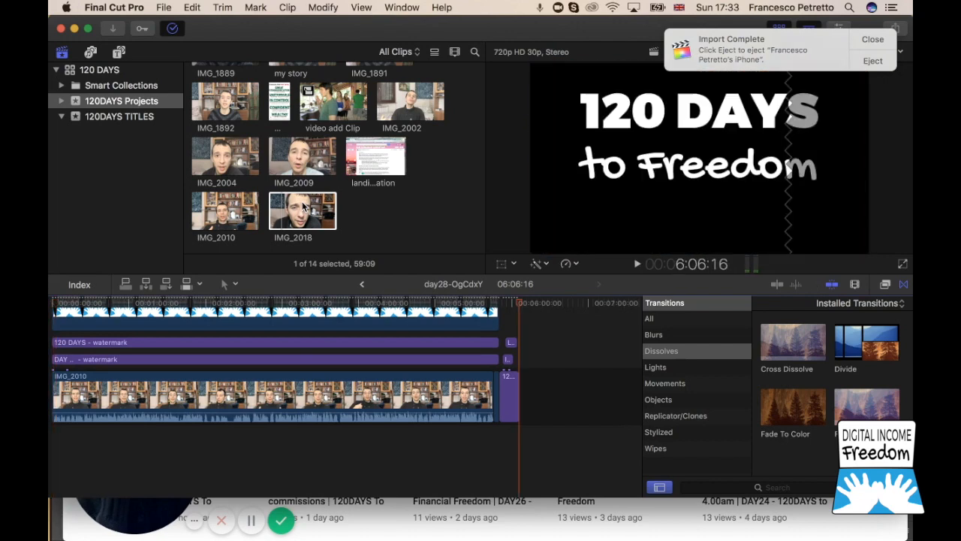
{"action": "scroll", "coordinate": [225, 196], "scroll_direction": "up", "scroll_amount": 5}
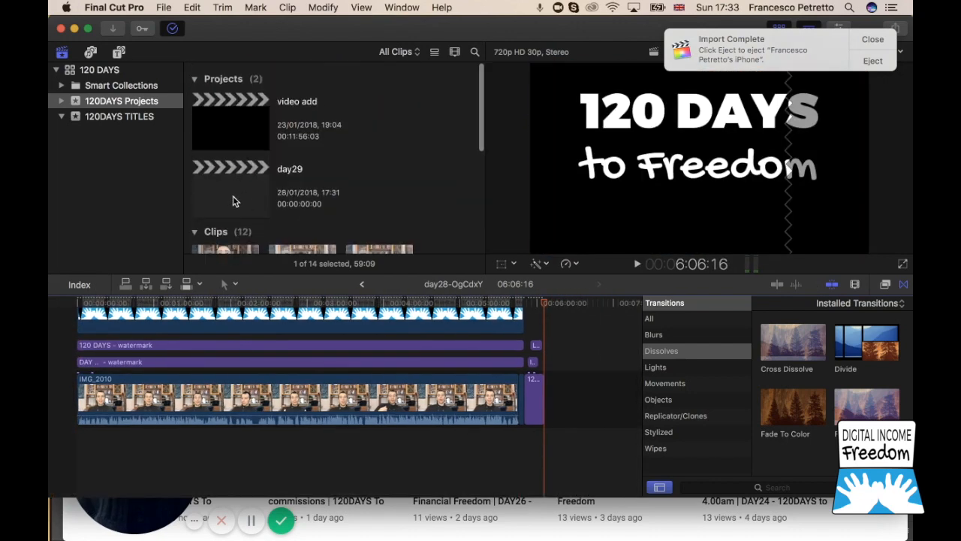
{"action": "double_click", "coordinate": [233, 197]}
- Preview the IMG_2018 clip in the event browser and try out a partial range selection at its beginning
{"action": "scroll", "coordinate": [363, 218], "scroll_direction": "down", "scroll_amount": 5}
{"action": "scroll", "coordinate": [361, 218], "scroll_direction": "down", "scroll_amount": 1}
{"action": "left_click", "coordinate": [288, 212]}
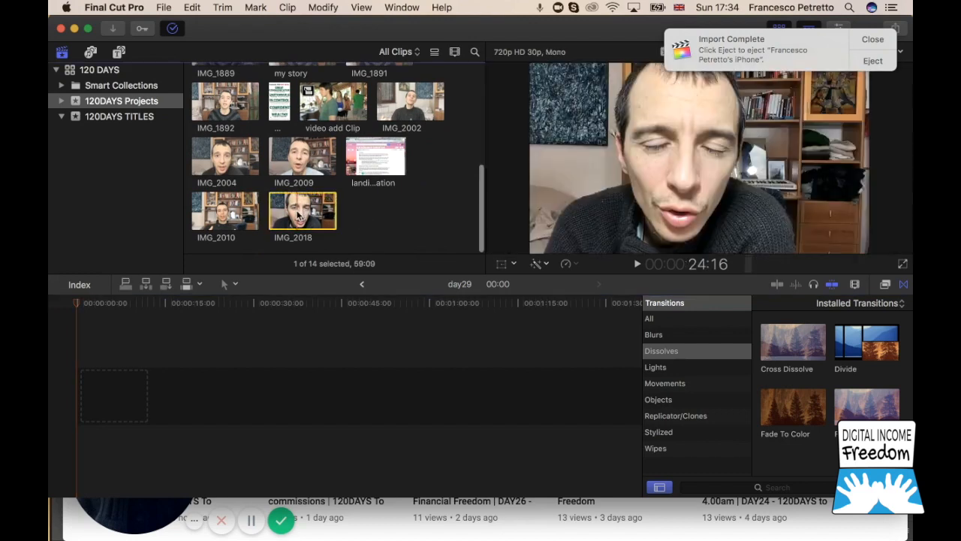
{"action": "key", "text": "space"}
{"action": "key", "text": "space"}
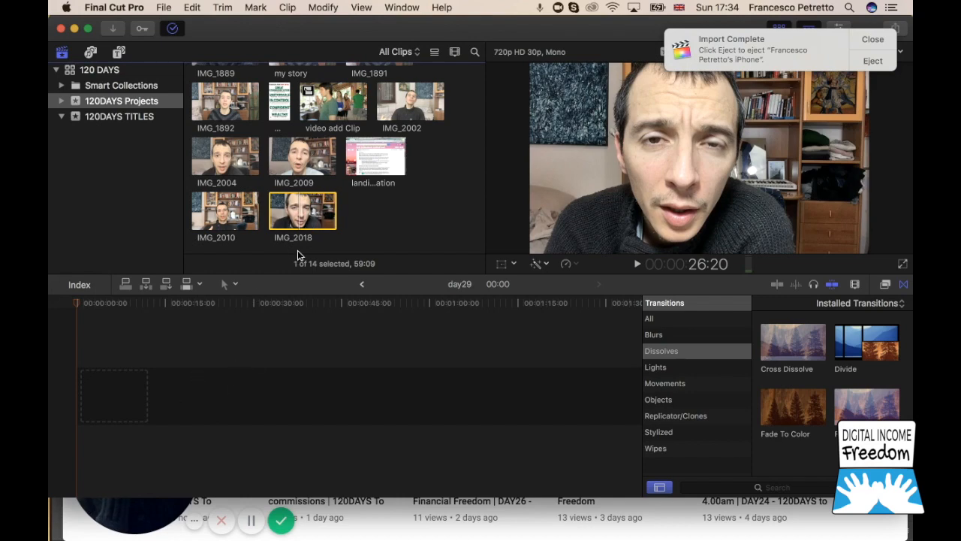
{"action": "left_click_drag", "start_coordinate": [336, 208], "coordinate": [302, 217]}
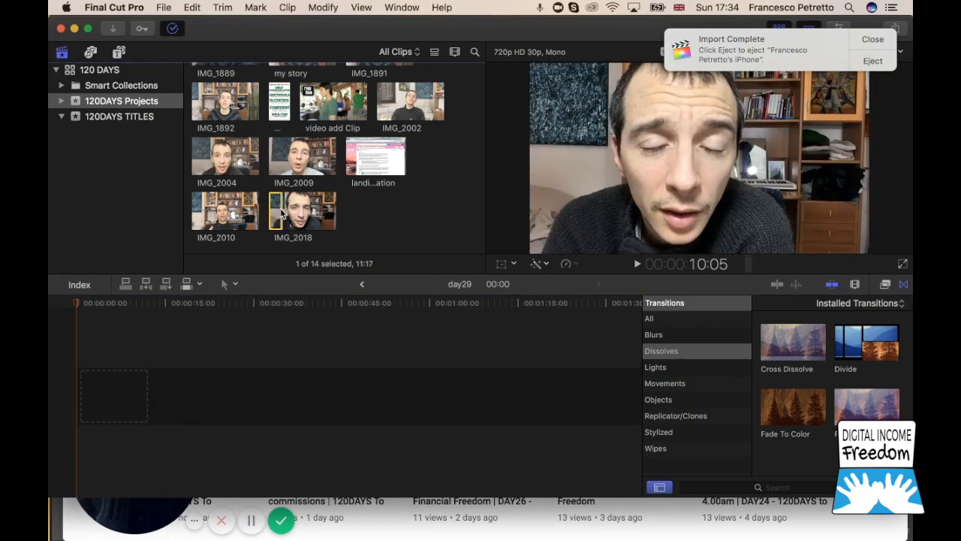
{"action": "left_click", "coordinate": [301, 212]}
- Add the full IMG_2018 clip to the empty day29 timeline and play its first seconds
{"action": "left_click_drag", "start_coordinate": [294, 215], "coordinate": [83, 407]}
{"action": "key", "text": "space"}
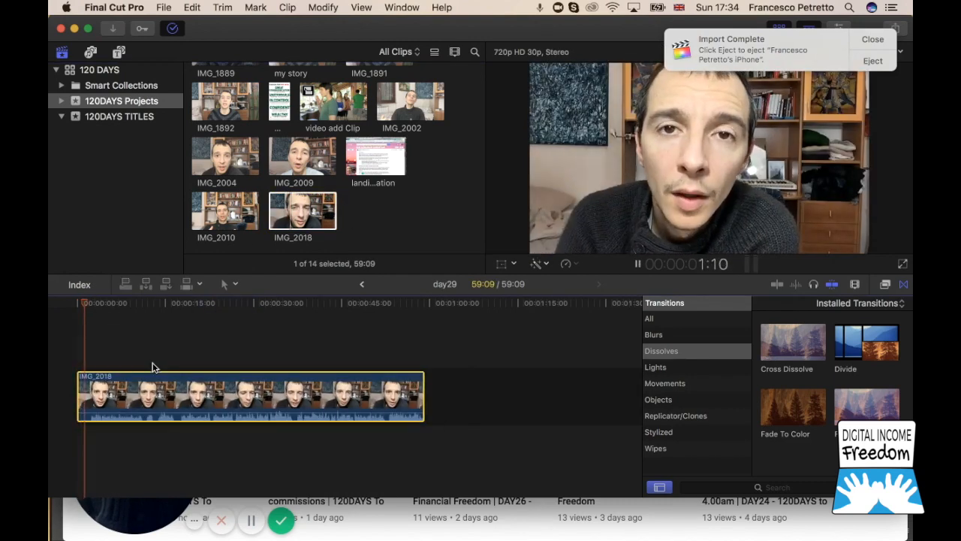
{"action": "key", "text": "space"}
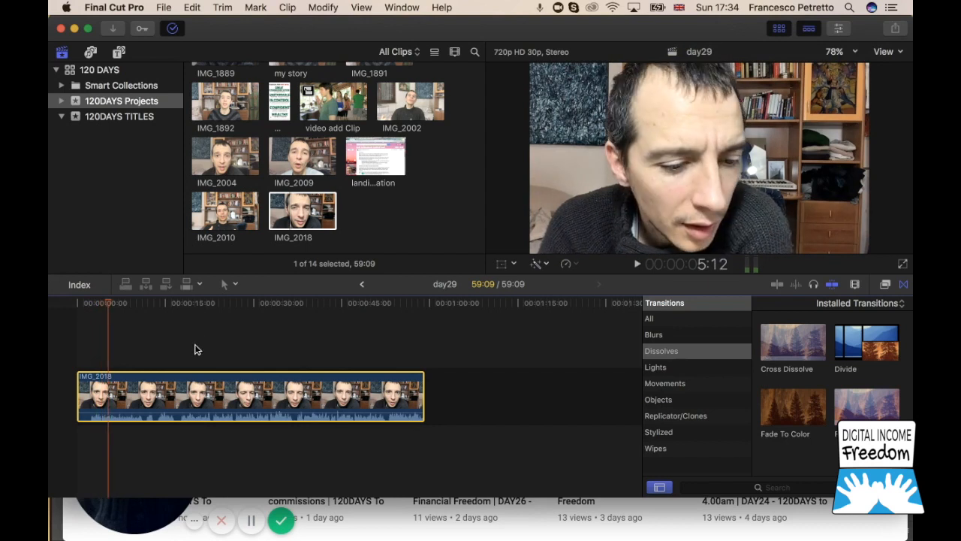
- Split the IMG_2018 clip in the timeline at 16:17
{"action": "left_click", "coordinate": [174, 306]}
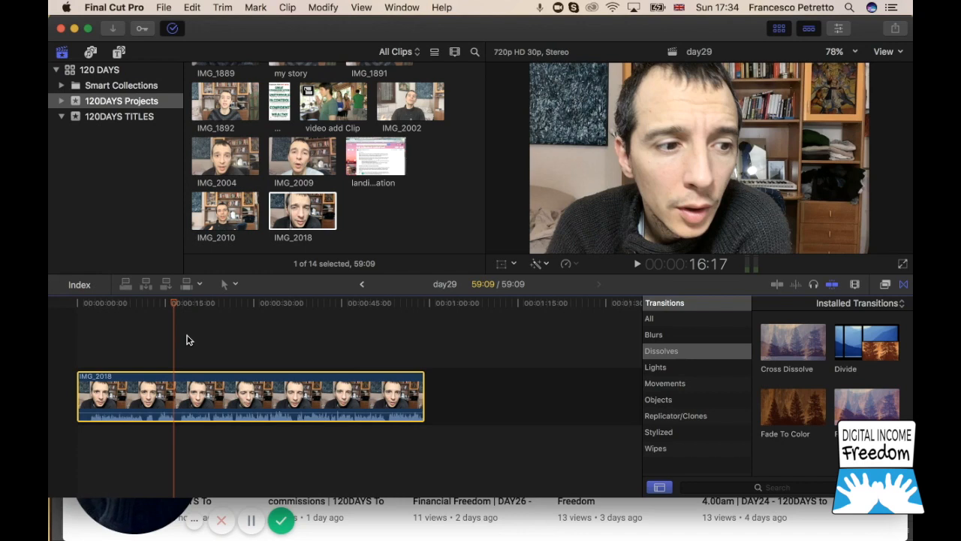
{"action": "key", "text": "super+b"}
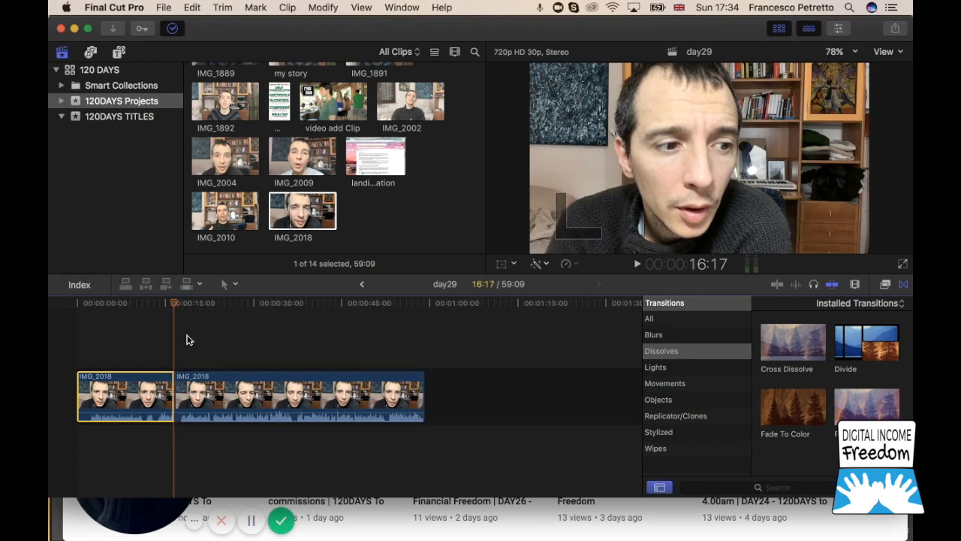
{"action": "left_click", "coordinate": [225, 382]}
{"action": "left_click", "coordinate": [147, 385]}
- Split the second part of IMG_2018 at 19:10 and delete the section between the two cuts
{"action": "left_click", "coordinate": [192, 306]}
{"action": "key", "text": "Left"}
{"action": "key", "text": "Left"}
{"action": "key", "text": "Left"}
{"action": "key", "text": "Left"}
{"action": "key", "text": "Left"}
{"action": "key", "text": "Left"}
{"action": "key", "text": "Left"}
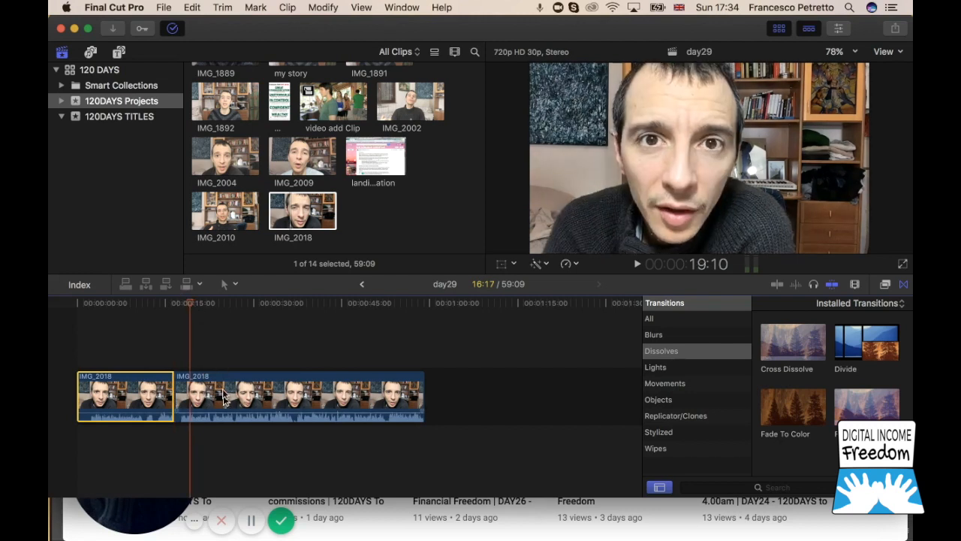
{"action": "left_click", "coordinate": [223, 378]}
{"action": "key", "text": "super+b"}
{"action": "key", "text": "Delete"}
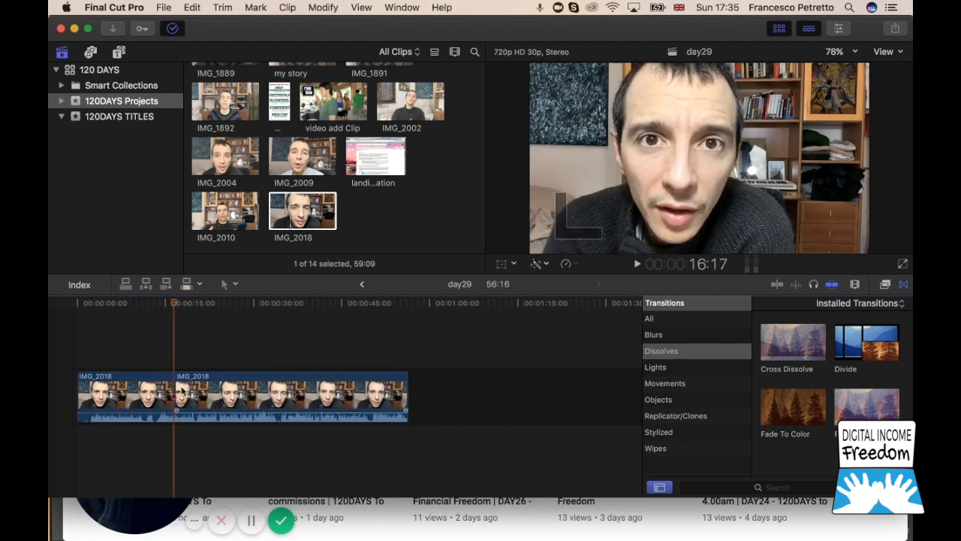
- Undo the cuts and the deletion, and place the full IMG_2018 clip at the start of the day29 timeline
{"action": "key", "text": "super+z"}
{"action": "key", "text": "super+z"}
{"action": "key", "text": "super+z"}
{"action": "key", "text": "super+z"}
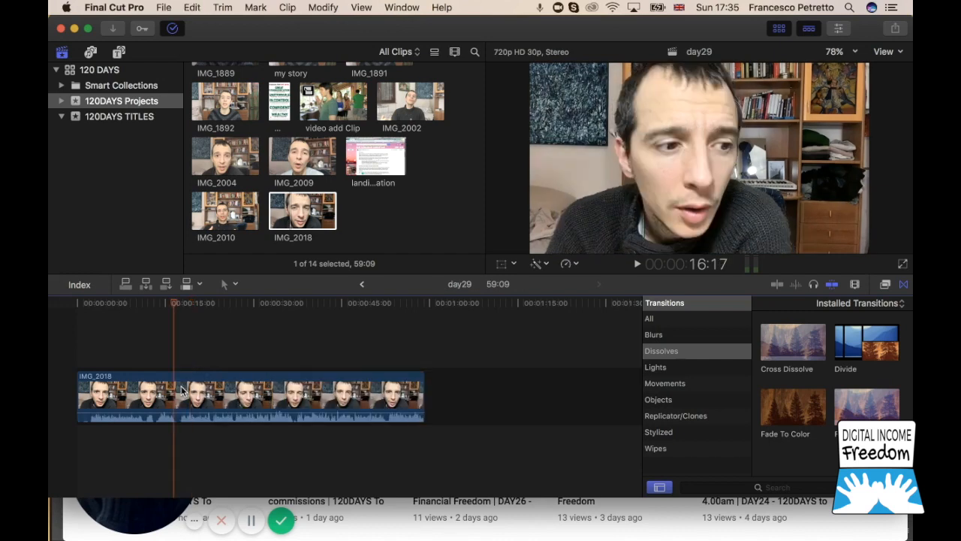
{"action": "left_click_drag", "start_coordinate": [312, 207], "coordinate": [125, 396]}
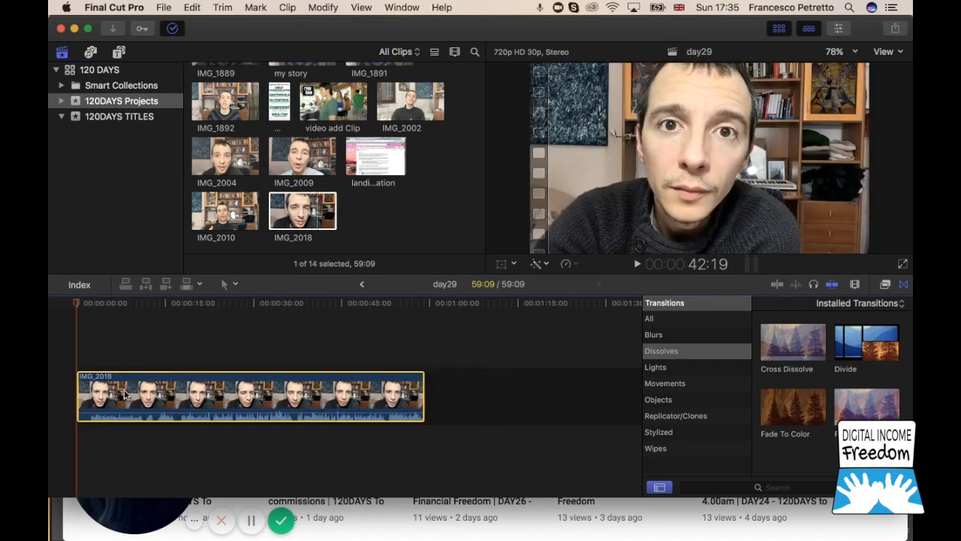
- Open the titles project from the 120DAYS TITLES event and play the opening title above the DIF LOGO
{"action": "left_click", "coordinate": [121, 117]}
{"action": "double_click", "coordinate": [237, 114]}
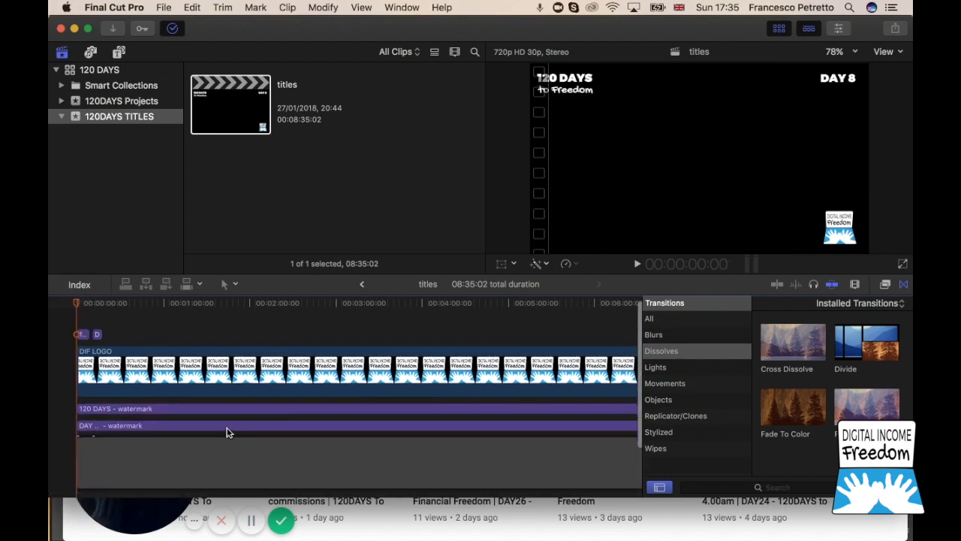
{"action": "left_click", "coordinate": [229, 426]}
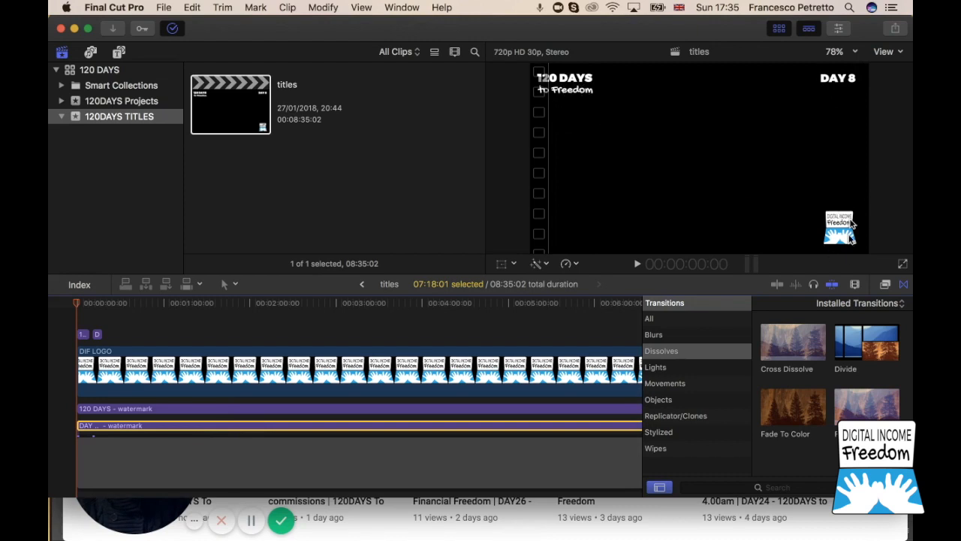
{"action": "left_click", "coordinate": [82, 335]}
{"action": "key", "text": "space"}
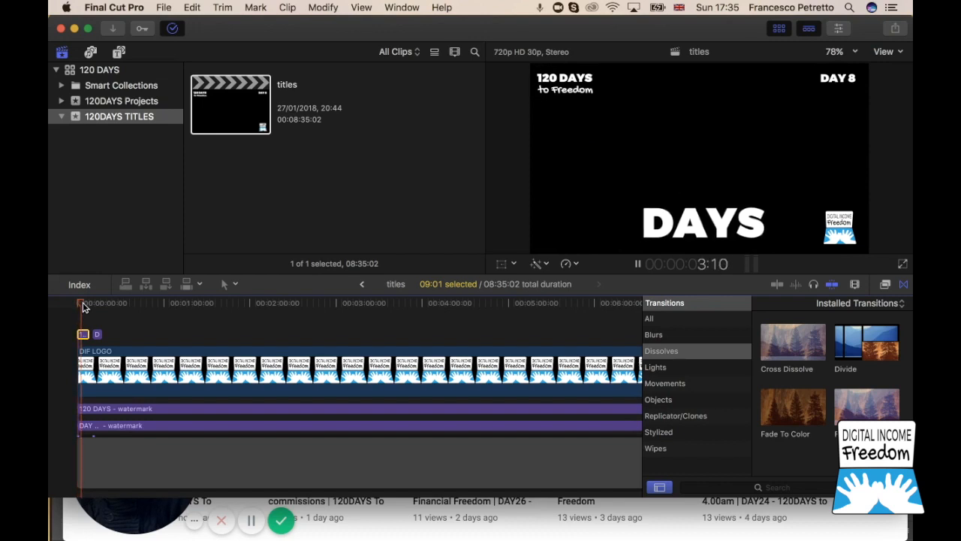
- Preview the DAY title section of the titles project and stop playback there
{"action": "left_click", "coordinate": [101, 304]}
{"action": "left_click", "coordinate": [94, 304]}
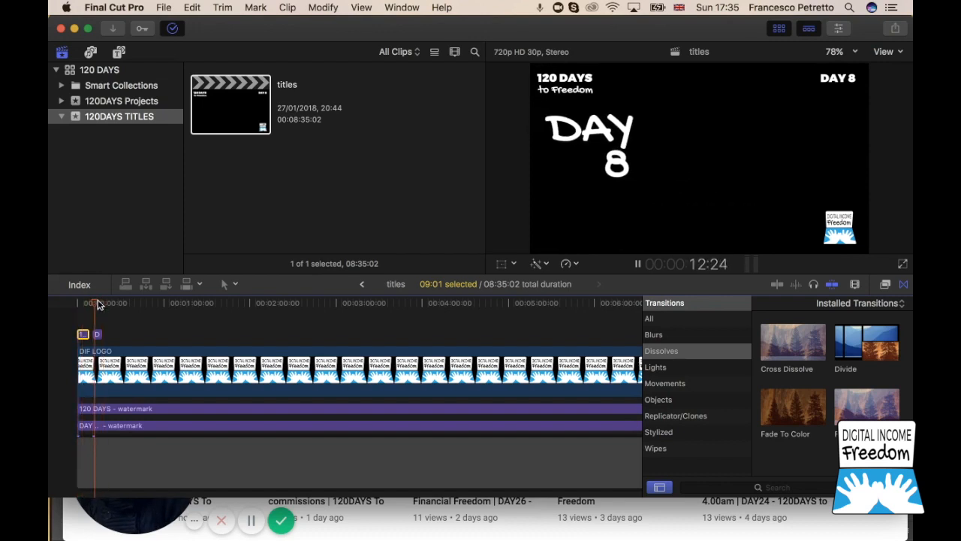
{"action": "key", "text": "space"}
- Copy the two watermarks, the DIF LOGO clip and the two opening titles from the titles project
{"action": "left_click", "coordinate": [158, 425]}
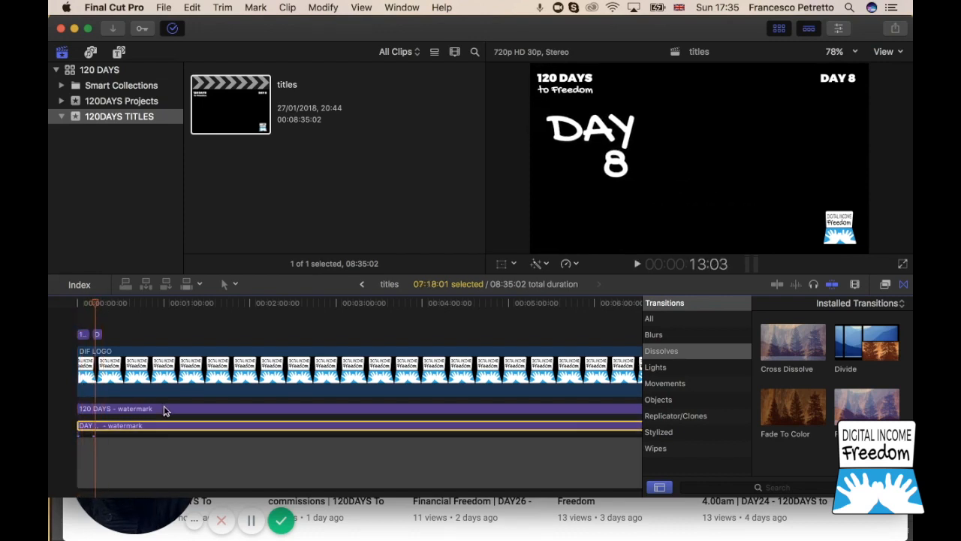
{"action": "left_click", "coordinate": [163, 406], "text": "super"}
{"action": "left_click", "coordinate": [157, 384], "text": "super"}
{"action": "left_click", "coordinate": [101, 342], "text": "super"}
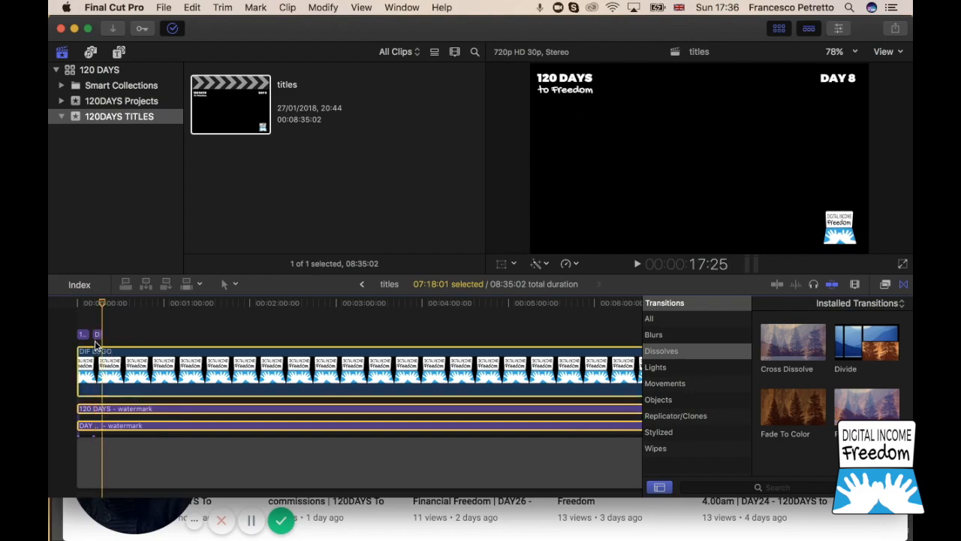
{"action": "left_click", "coordinate": [97, 342], "text": "super"}
{"action": "left_click", "coordinate": [83, 335], "text": "super"}
{"action": "key", "text": "super+c"}
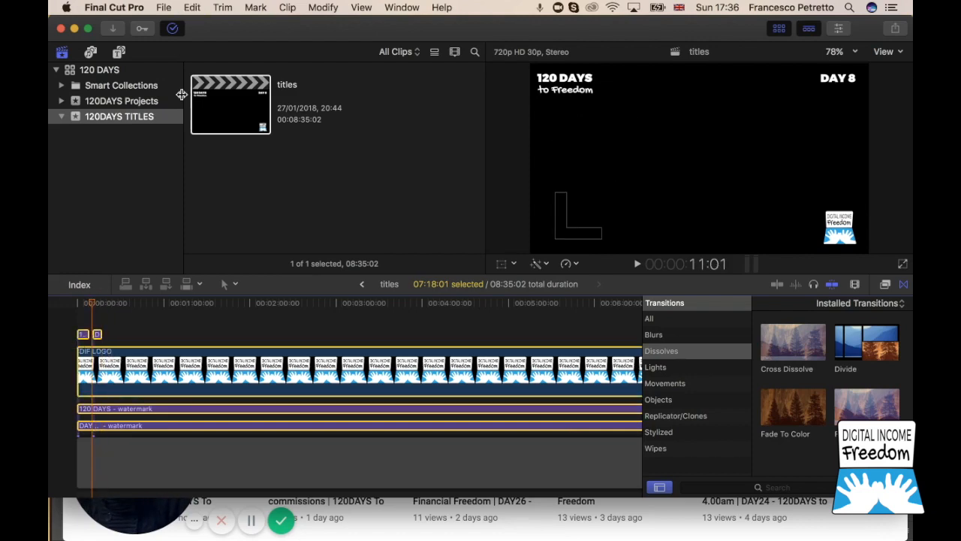
- Open the day29 project and paste the copied titles, logo and watermarks above IMG_2018 from the timeline's start
{"action": "left_click", "coordinate": [139, 102]}
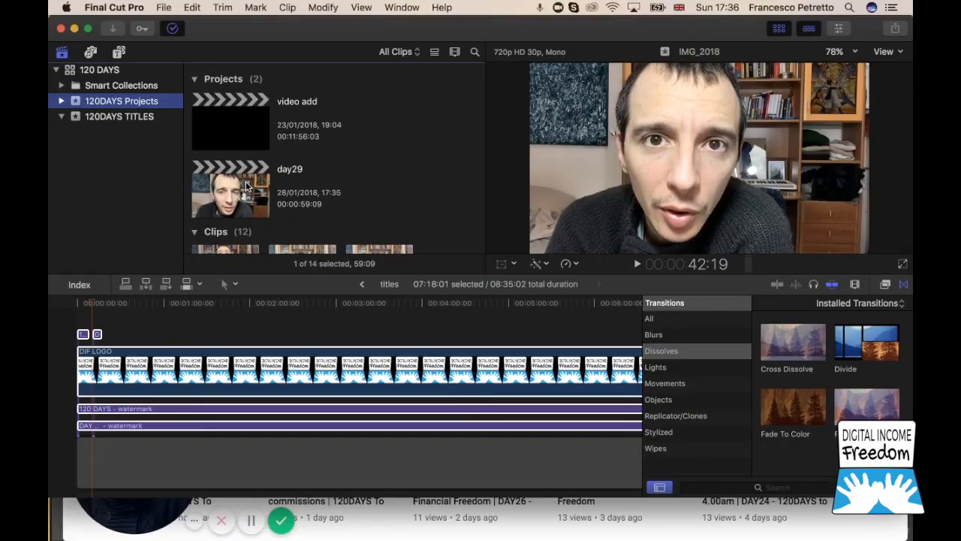
{"action": "double_click", "coordinate": [246, 181]}
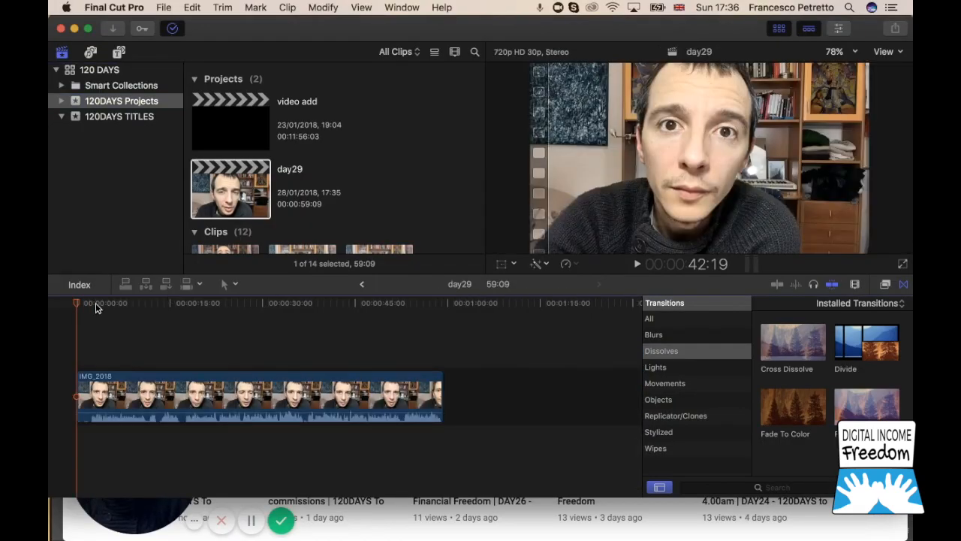
{"action": "key", "text": "super+v"}
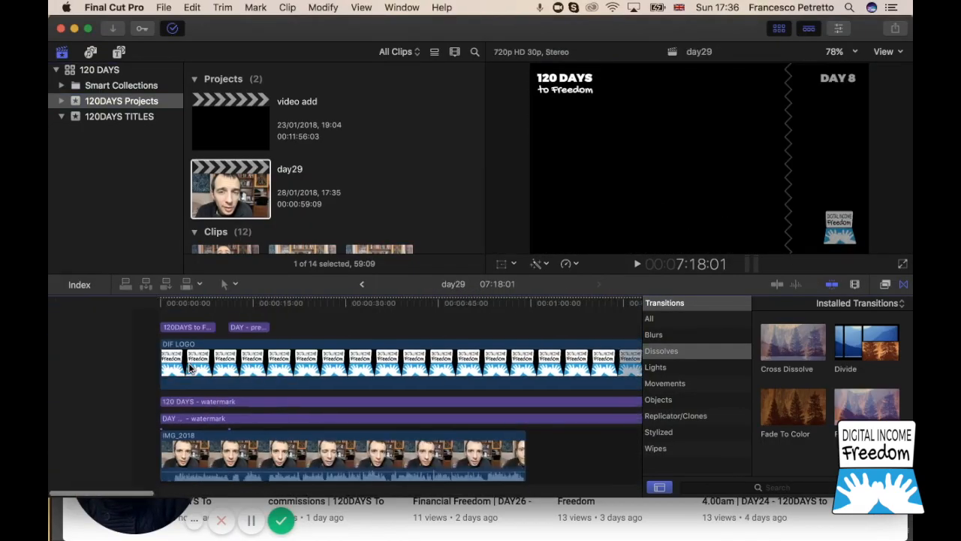
{"action": "scroll", "coordinate": [189, 362], "scroll_direction": "right", "scroll_amount": 3}
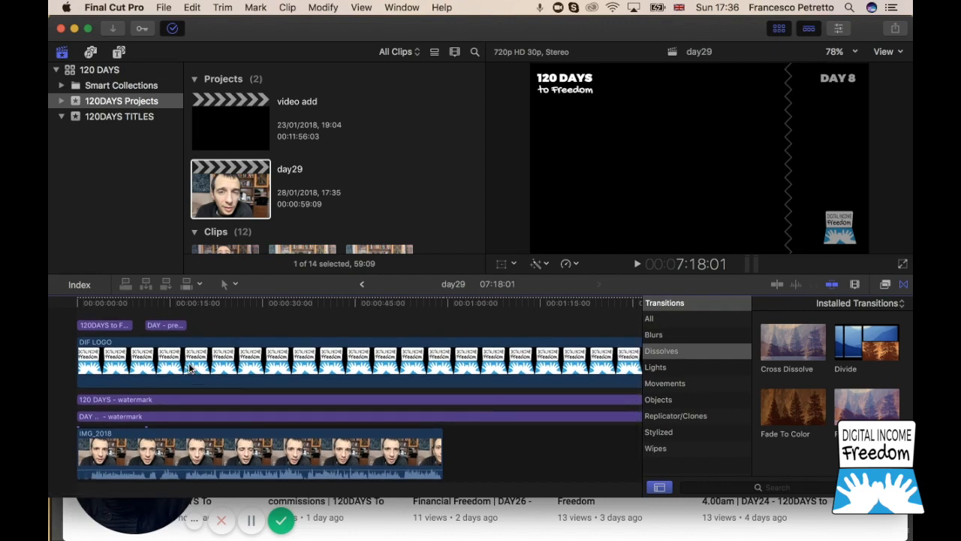
{"action": "key", "text": "shift+z"}
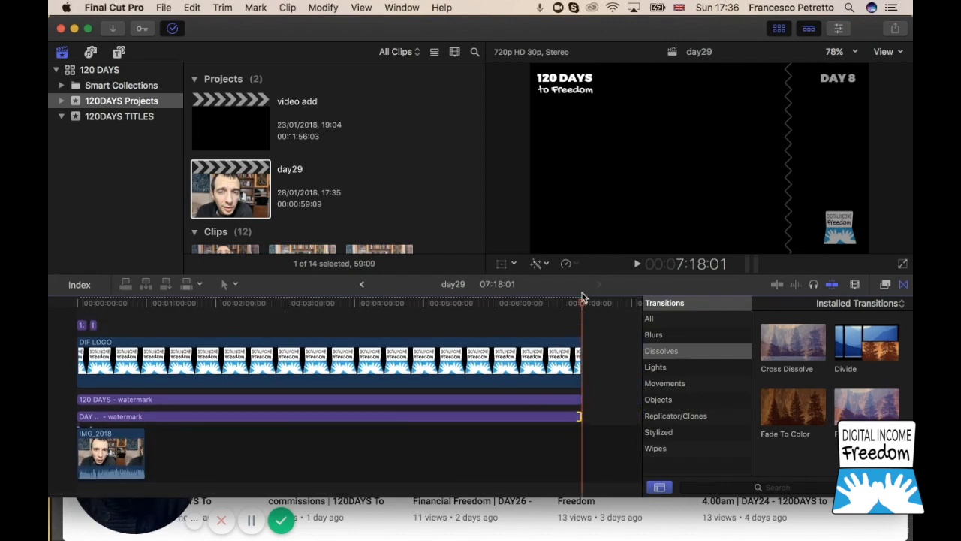
- Trim the ends of the DAY watermark, the 120 DAYS watermark and the DIF LOGO clip to IMG_2018's end at 59:09
{"action": "left_click_drag", "start_coordinate": [582, 297], "coordinate": [144, 307]}
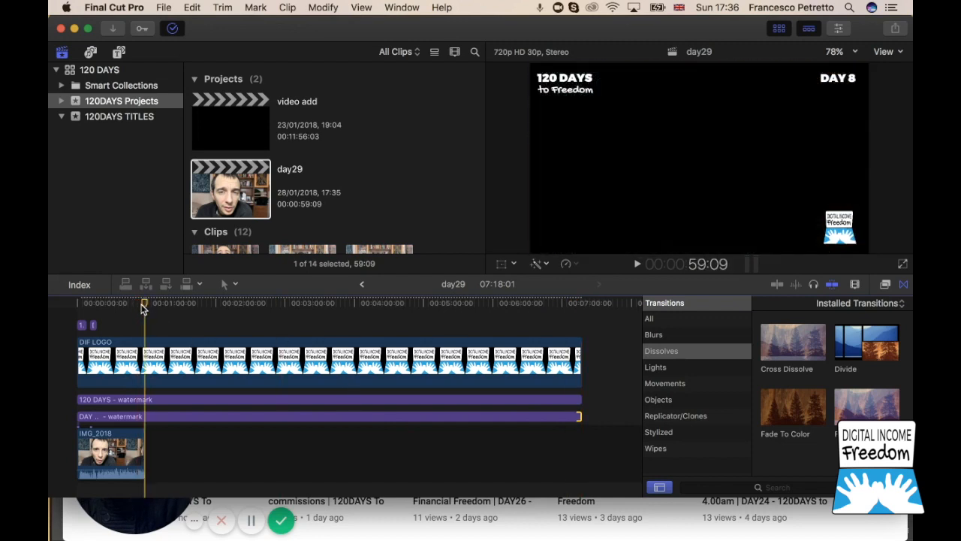
{"action": "left_click_drag", "start_coordinate": [580, 418], "coordinate": [144, 418]}
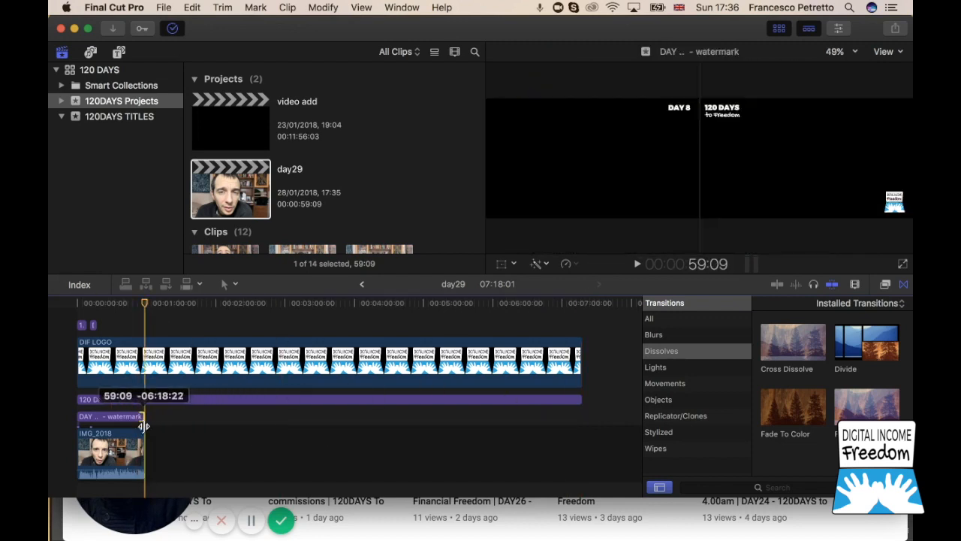
{"action": "left_click", "coordinate": [577, 398]}
{"action": "left_click_drag", "start_coordinate": [554, 397], "coordinate": [144, 399]}
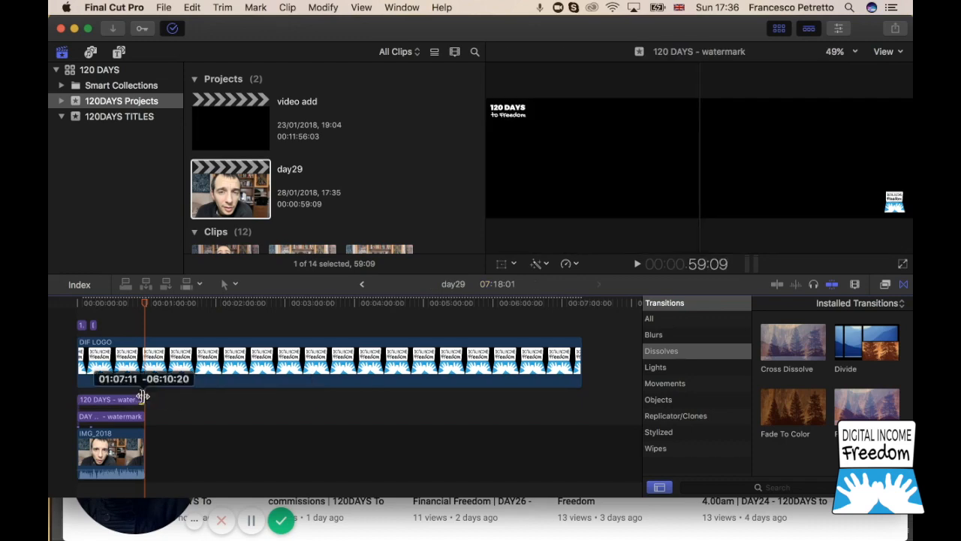
{"action": "left_click_drag", "start_coordinate": [579, 363], "coordinate": [144, 373]}
- Change the day number in the DAY watermark to 29
{"action": "left_click", "coordinate": [126, 419]}
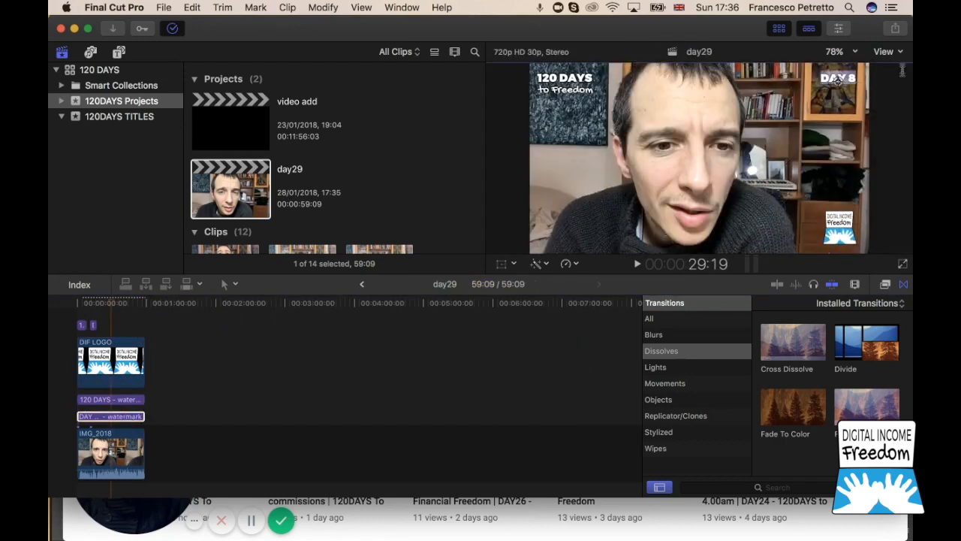
{"action": "left_click", "coordinate": [859, 79]}
{"action": "key", "text": "BackSpace"}
{"action": "type", "text": "29"}
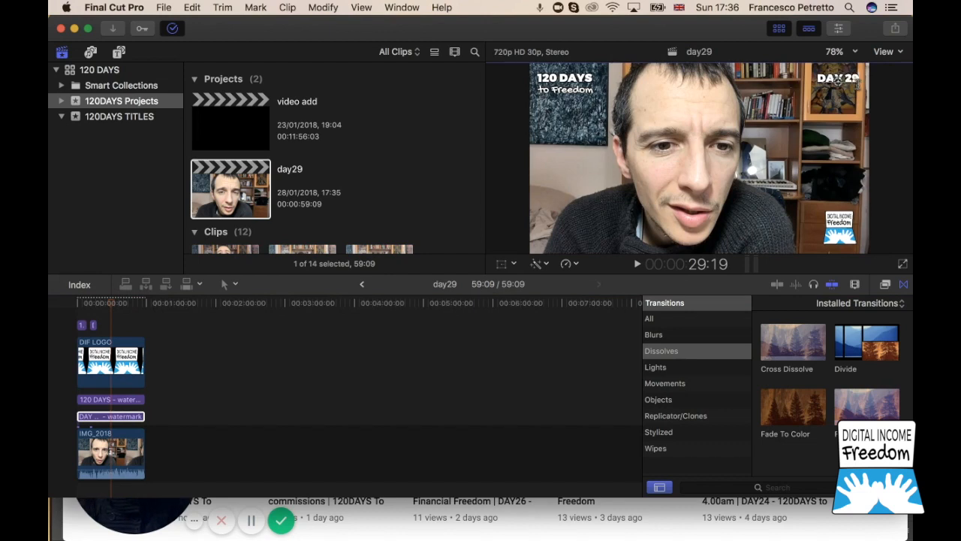
- Change the day number in the large opening DAY title to 29
{"action": "double_click", "coordinate": [93, 328]}
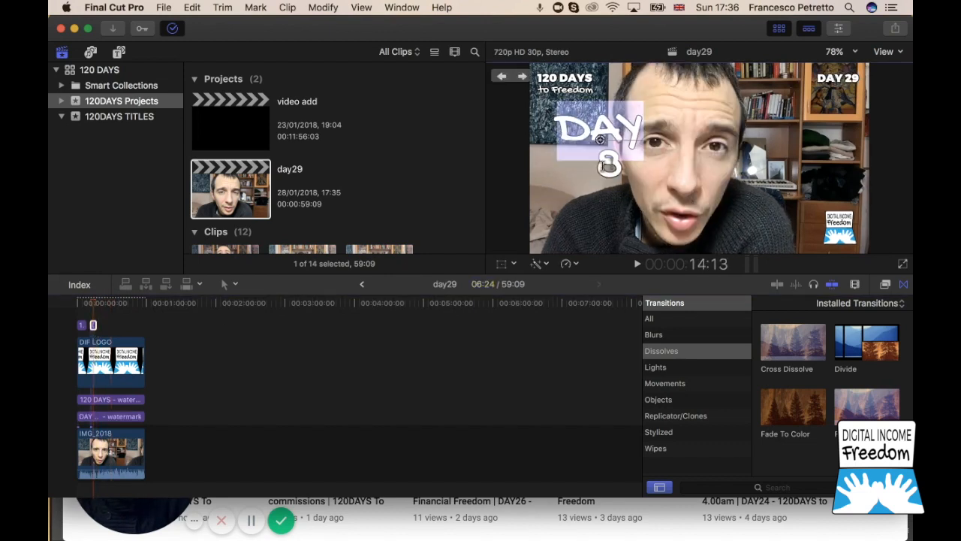
{"action": "left_click", "coordinate": [624, 167]}
{"action": "left_click", "coordinate": [624, 176]}
{"action": "key", "text": "BackSpace"}
{"action": "type", "text": "29"}
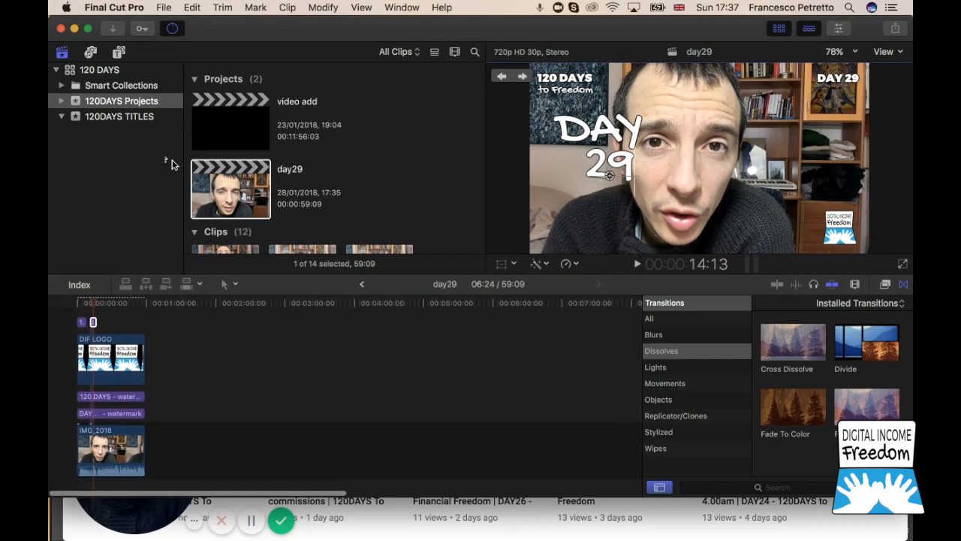
- Copy the closing 120 DAYS title and its two connected titles from the titles project
{"action": "left_click", "coordinate": [120, 117]}
{"action": "scroll", "coordinate": [467, 353], "scroll_direction": "right", "scroll_amount": 10}
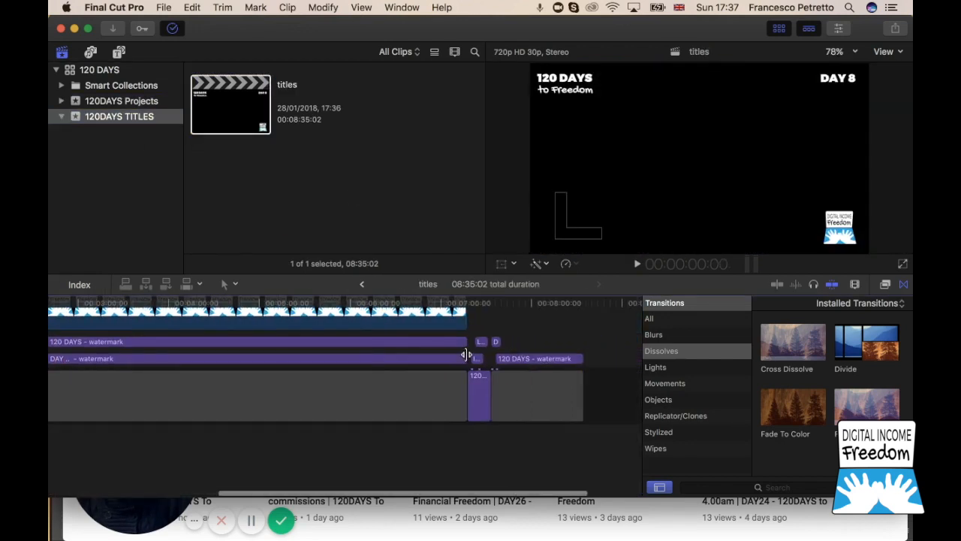
{"action": "left_click_drag", "start_coordinate": [481, 459], "coordinate": [482, 347]}
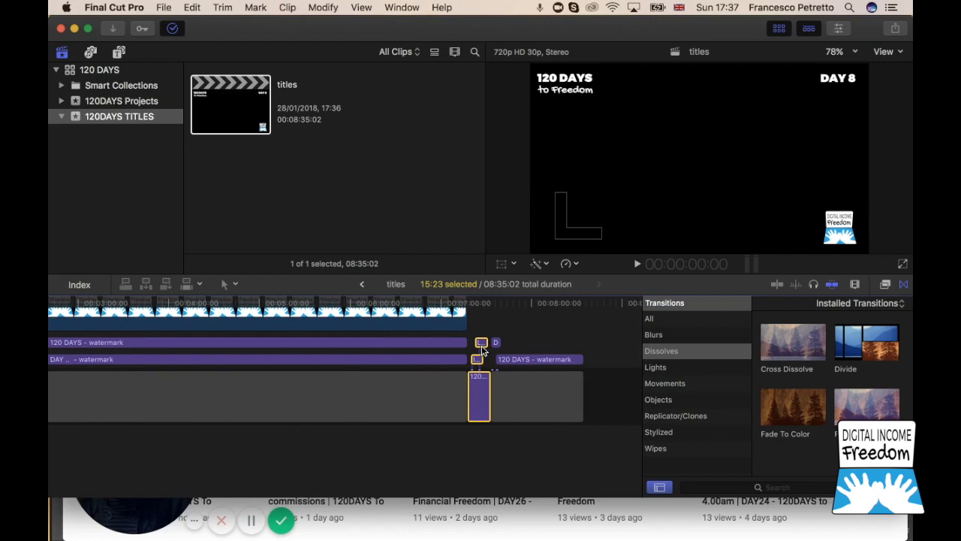
- Reopen the day29 project and paste the closing titles at the end of IMG_2018, at 59:09
{"action": "left_click", "coordinate": [132, 100]}
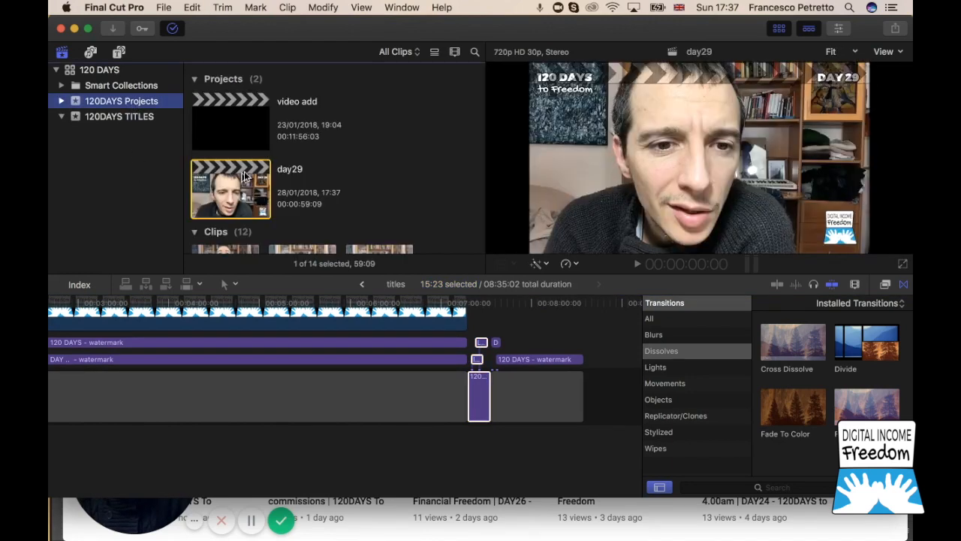
{"action": "double_click", "coordinate": [244, 171]}
{"action": "left_click_drag", "start_coordinate": [78, 304], "coordinate": [107, 307]}
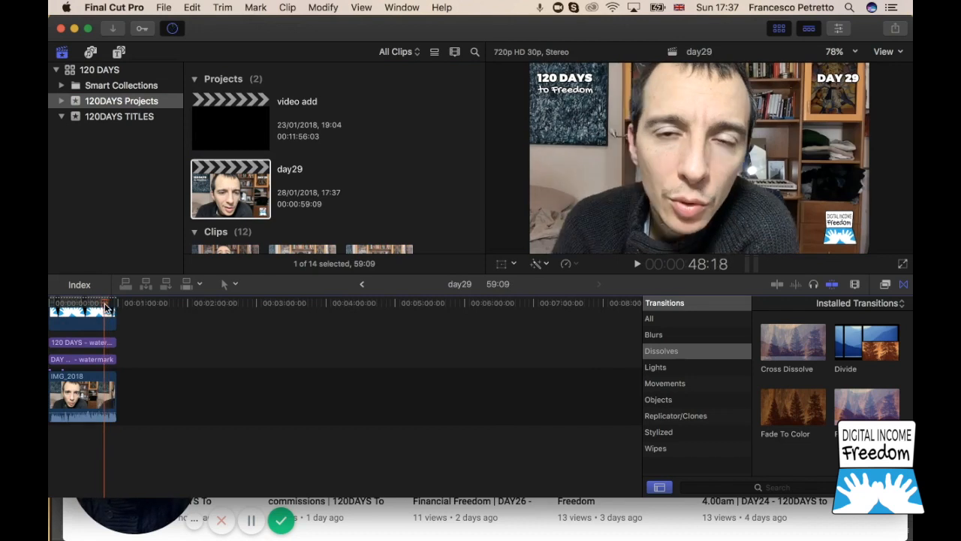
{"action": "key", "text": "End"}
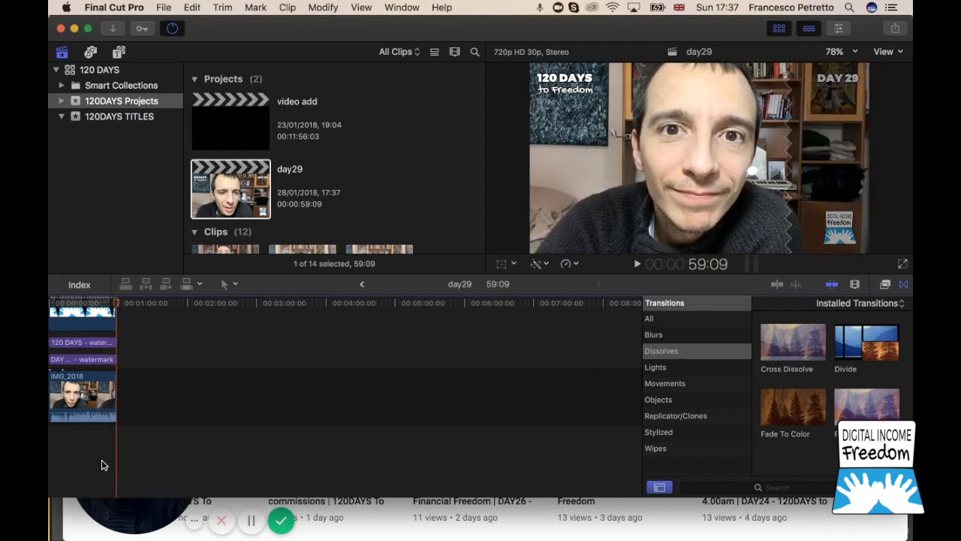
{"action": "key", "text": "super+v"}
- Skim through the pasted closing titles to the end of the day29 timeline
{"action": "left_click", "coordinate": [123, 303]}
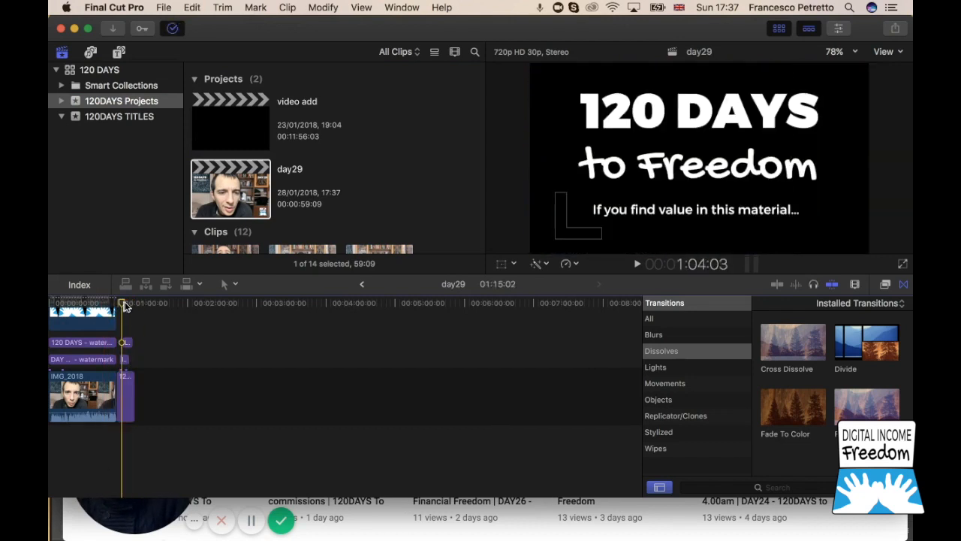
{"action": "left_click_drag", "start_coordinate": [125, 305], "coordinate": [138, 305]}
{"action": "scroll", "coordinate": [133, 399], "scroll_direction": "up", "scroll_amount": 3}
{"action": "scroll", "coordinate": [133, 398], "scroll_direction": "left", "scroll_amount": 2}
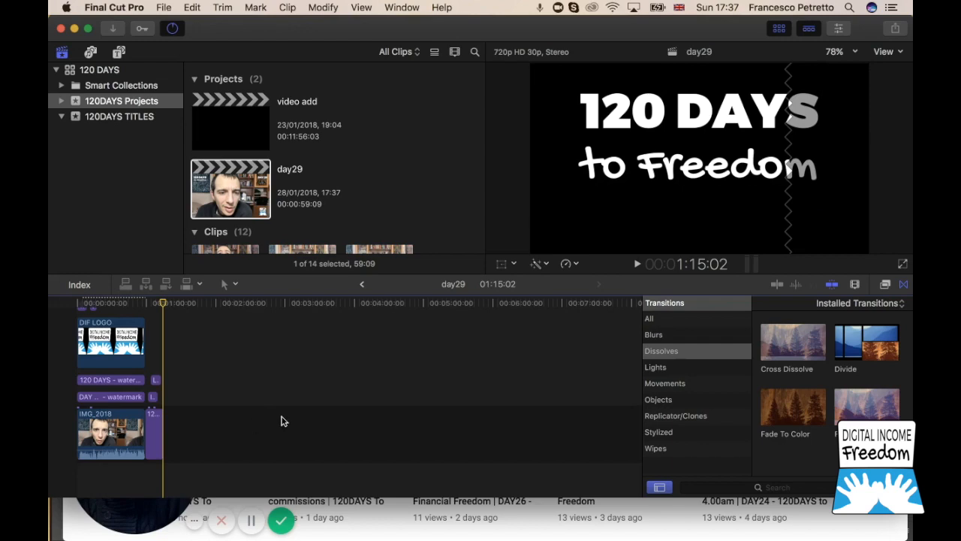
- Locate the landing page and system demonstration video on the desktop
{"action": "key", "text": "F11"}
{"action": "left_click", "coordinate": [725, 172]}
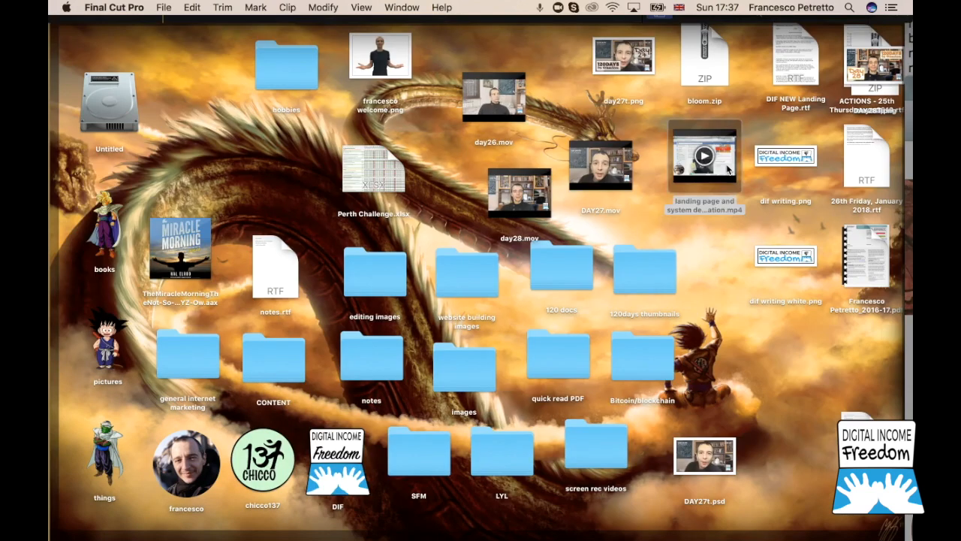
{"action": "key", "text": "F11"}
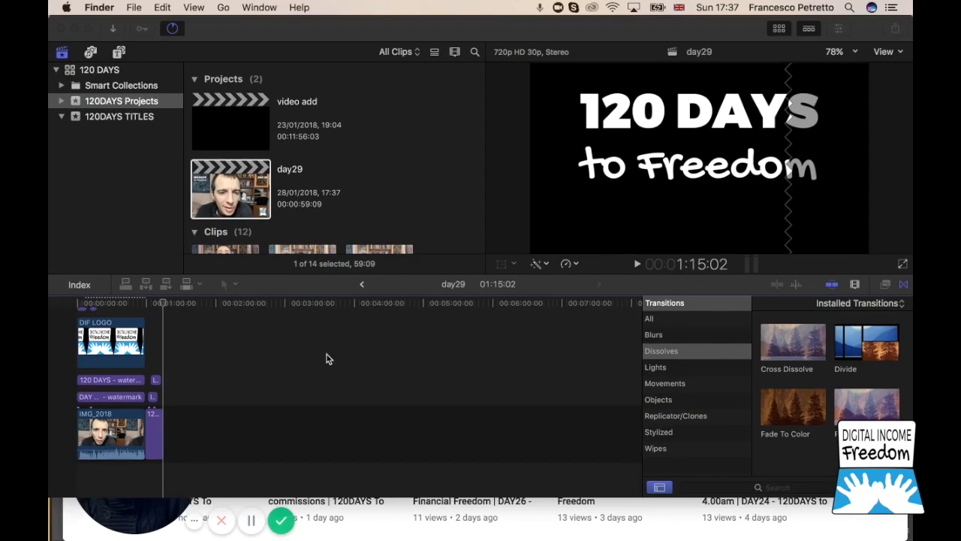
- Switch to the Loom page in Chrome and examine the recorded video's sharing and download options
{"action": "key", "text": "ctrl+Up"}
{"action": "left_click", "coordinate": [260, 342]}
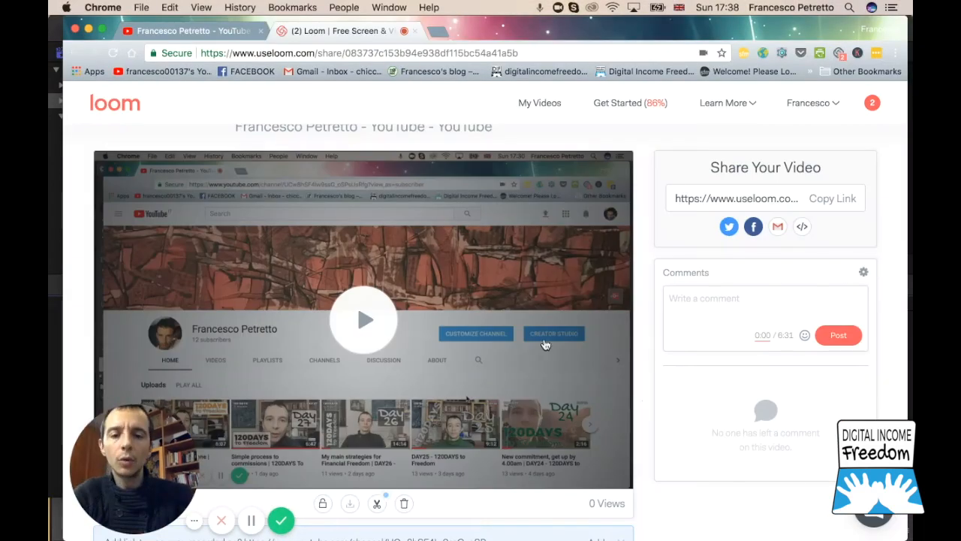
{"action": "scroll", "coordinate": [546, 344], "scroll_direction": "down", "scroll_amount": 3}
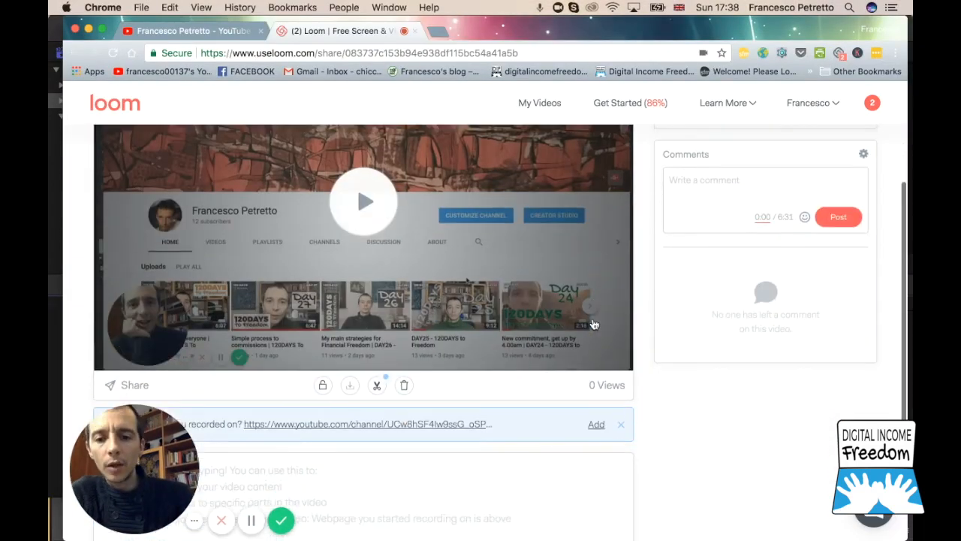
{"action": "scroll", "coordinate": [496, 322], "scroll_direction": "up", "scroll_amount": 3}
{"action": "scroll", "coordinate": [435, 299], "scroll_direction": "down", "scroll_amount": 3}
{"action": "scroll", "coordinate": [436, 299], "scroll_direction": "up", "scroll_amount": 3}
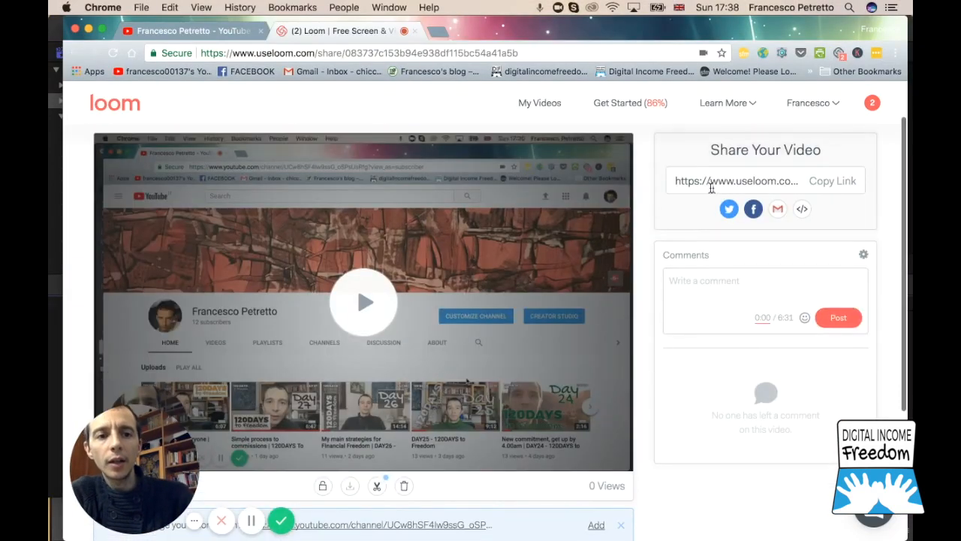
{"action": "scroll", "coordinate": [657, 232], "scroll_direction": "down", "scroll_amount": 3}
{"action": "left_click", "coordinate": [349, 373]}
{"action": "scroll", "coordinate": [472, 362], "scroll_direction": "down", "scroll_amount": 2}
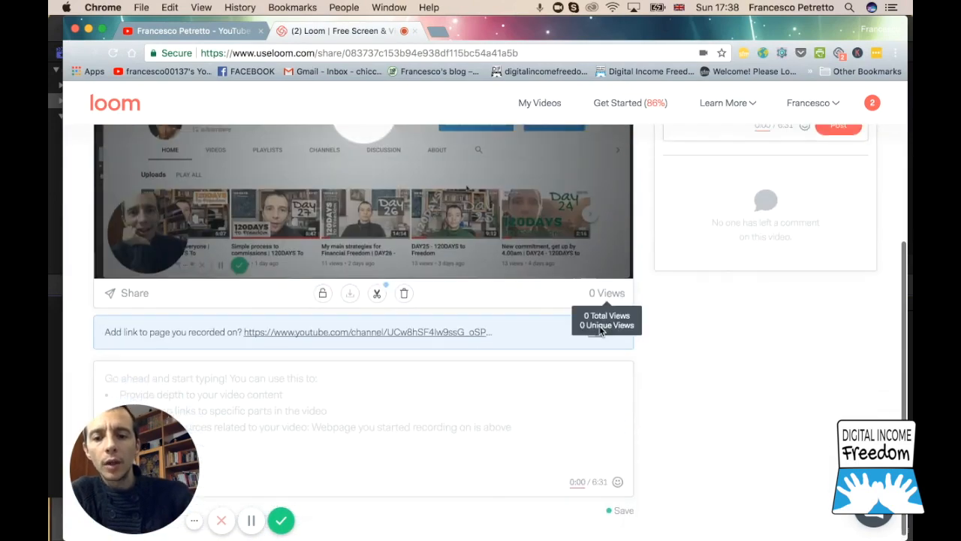
{"action": "scroll", "coordinate": [600, 331], "scroll_direction": "up", "scroll_amount": 5}
- Add the desktop's landing page and system demonstration video to the day29 timeline and move the closing titles after it
{"action": "key", "text": "F11"}
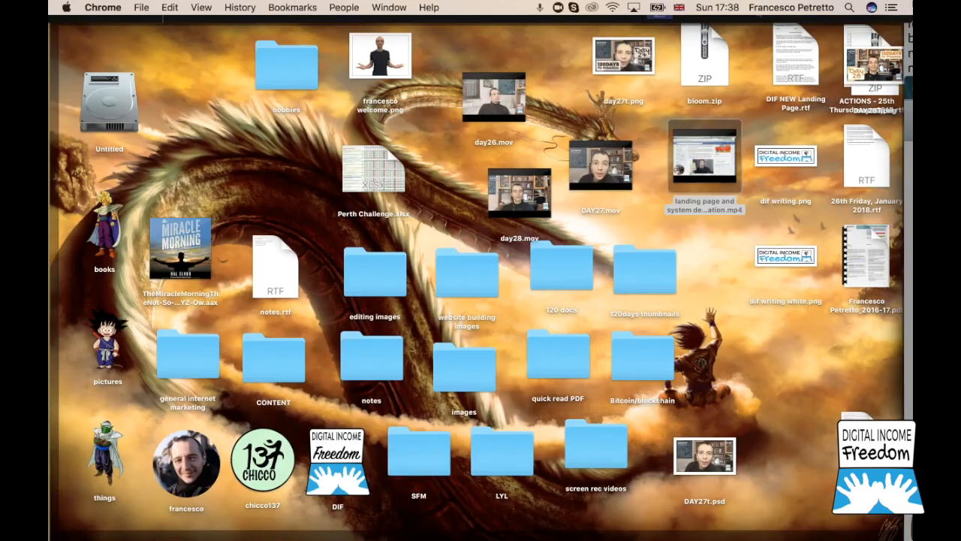
{"action": "left_click_drag", "start_coordinate": [725, 178], "coordinate": [190, 465]}
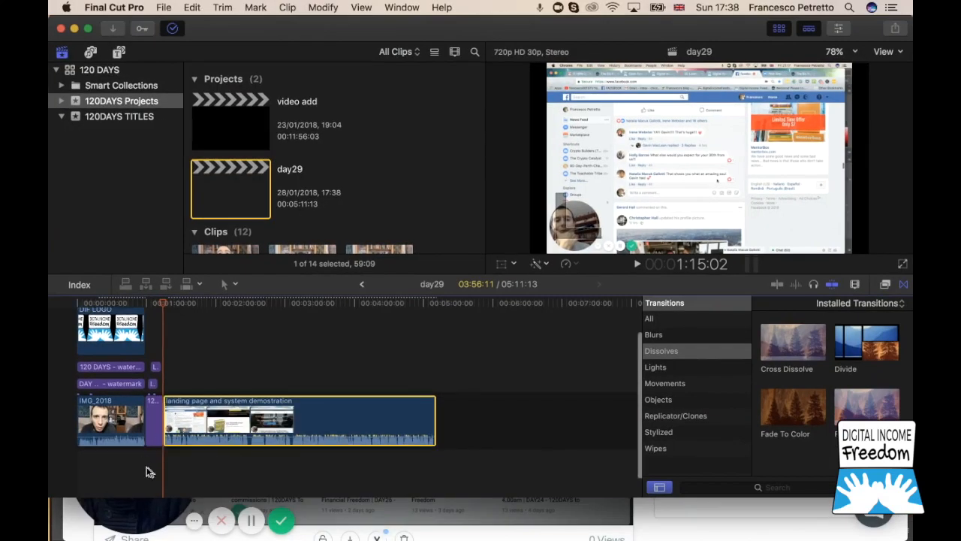
{"action": "left_click", "coordinate": [154, 419]}
{"action": "left_click_drag", "start_coordinate": [153, 418], "coordinate": [428, 420]}
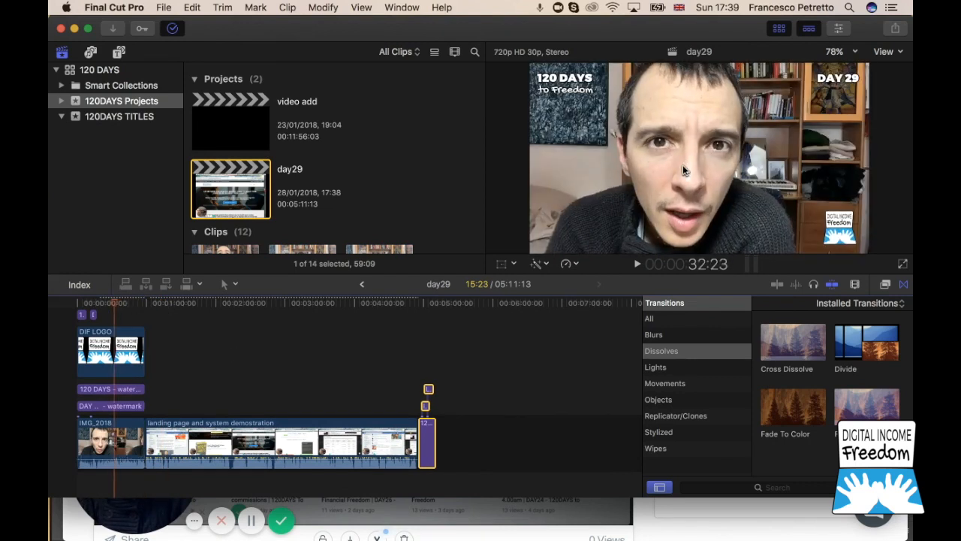
- Export the current day29 frame as a Photoshop file named day29t, saved to the desktop
{"action": "left_click", "coordinate": [894, 31]}
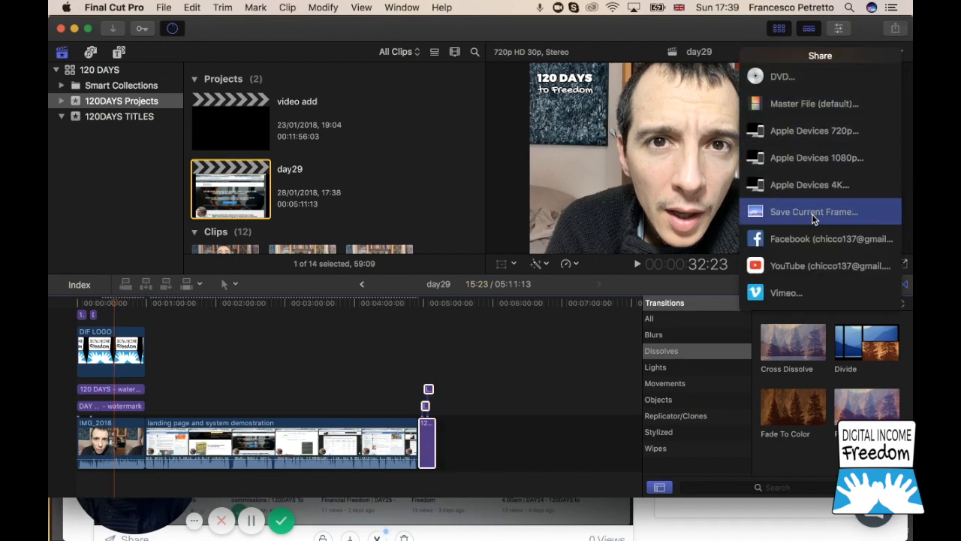
{"action": "left_click", "coordinate": [812, 214]}
{"action": "left_click", "coordinate": [618, 119]}
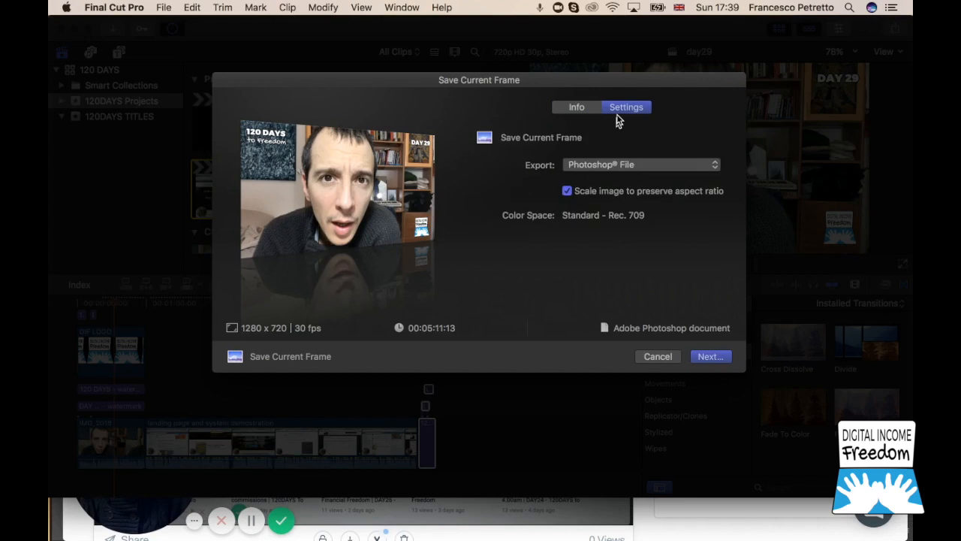
{"action": "left_click", "coordinate": [709, 357]}
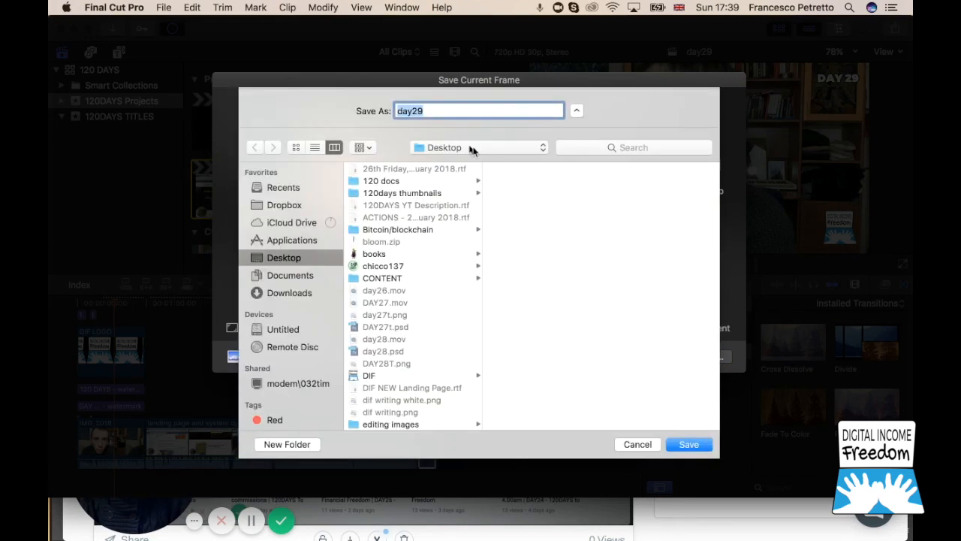
{"action": "left_click", "coordinate": [432, 111]}
{"action": "left_click", "coordinate": [690, 445]}
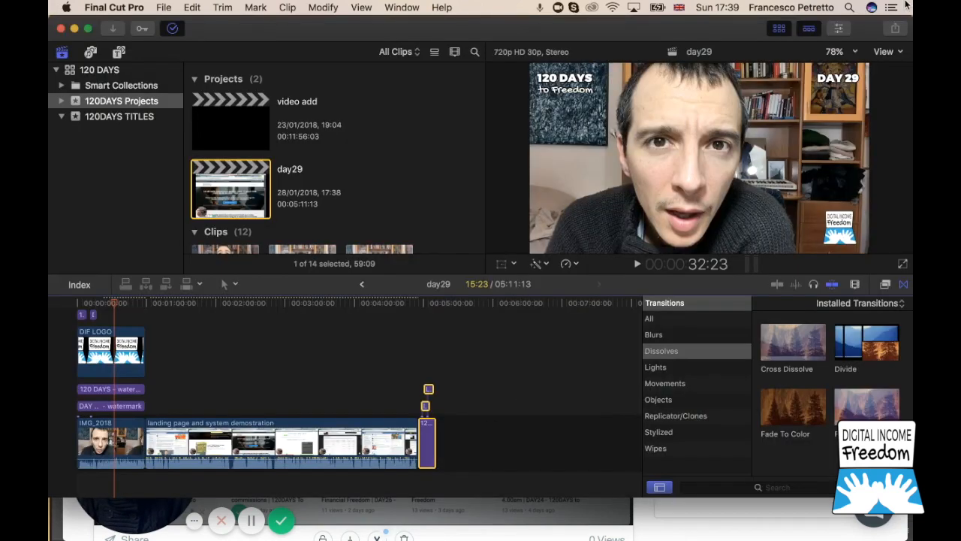
- Dismiss the share notification and move day29t.psd to a clear spot on the desktop, above DAY27t.psd
{"action": "mouse_move", "coordinate": [907, 5]}
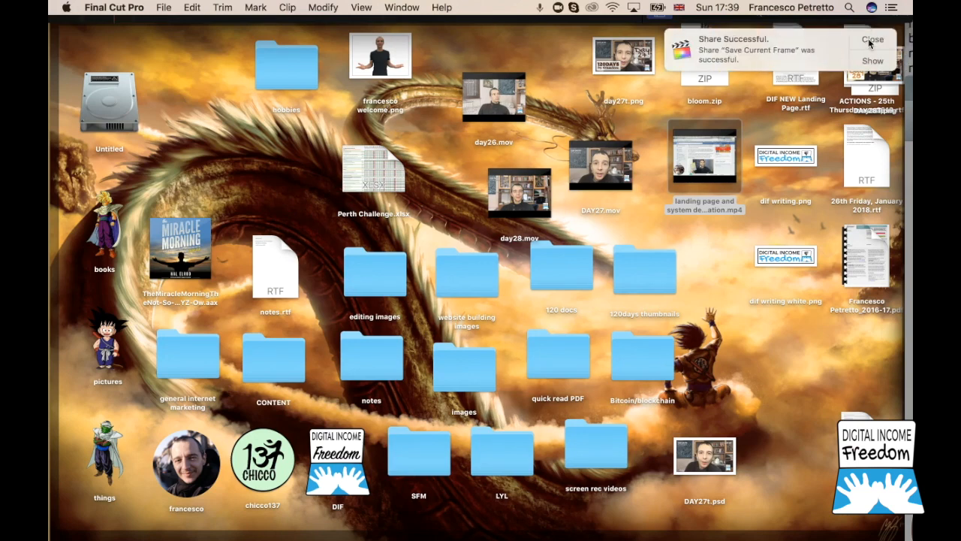
{"action": "left_click", "coordinate": [871, 40]}
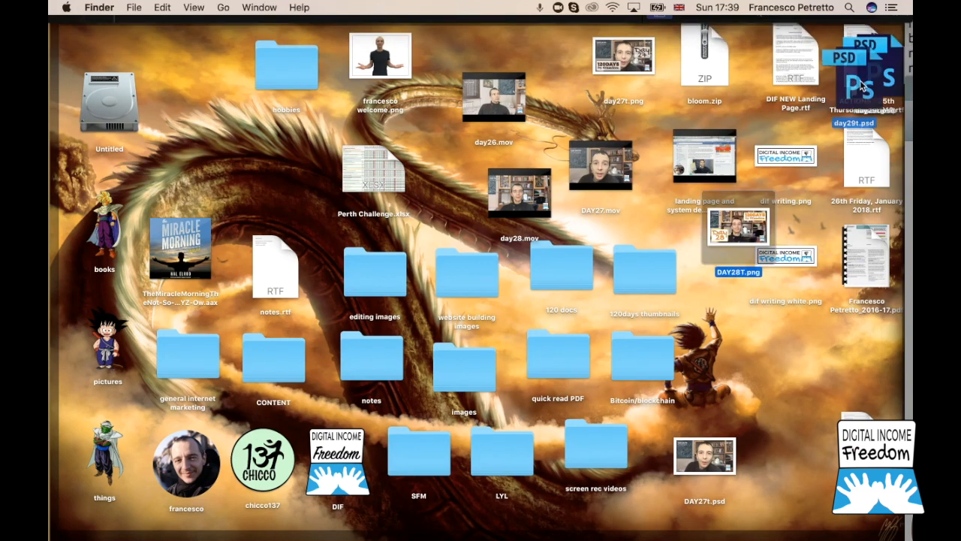
{"action": "left_click_drag", "start_coordinate": [862, 88], "coordinate": [743, 353]}
- Switch to Adobe Illustrator and delete the Day 28 background photo from the thumbnail artboard
{"action": "mouse_move", "coordinate": [901, 259]}
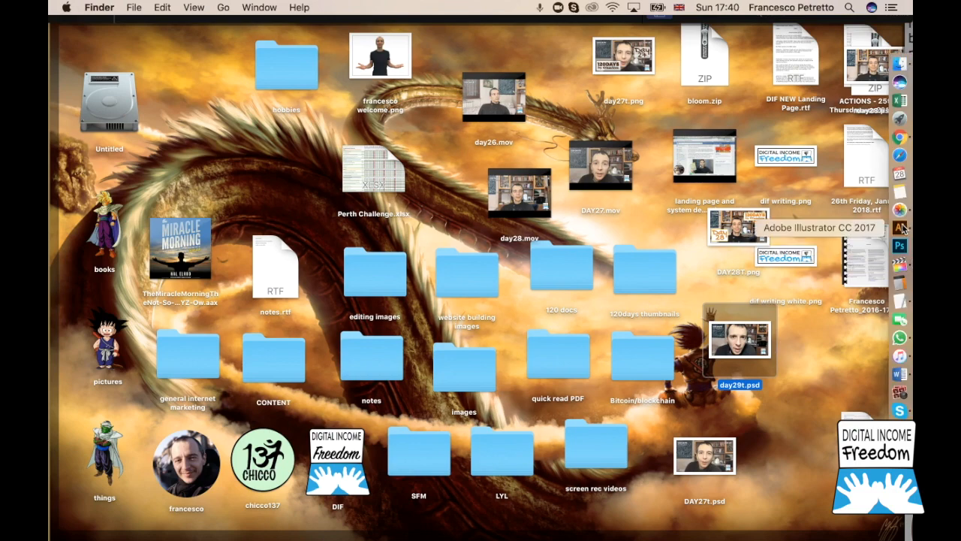
{"action": "left_click", "coordinate": [901, 228]}
{"action": "left_click", "coordinate": [351, 323]}
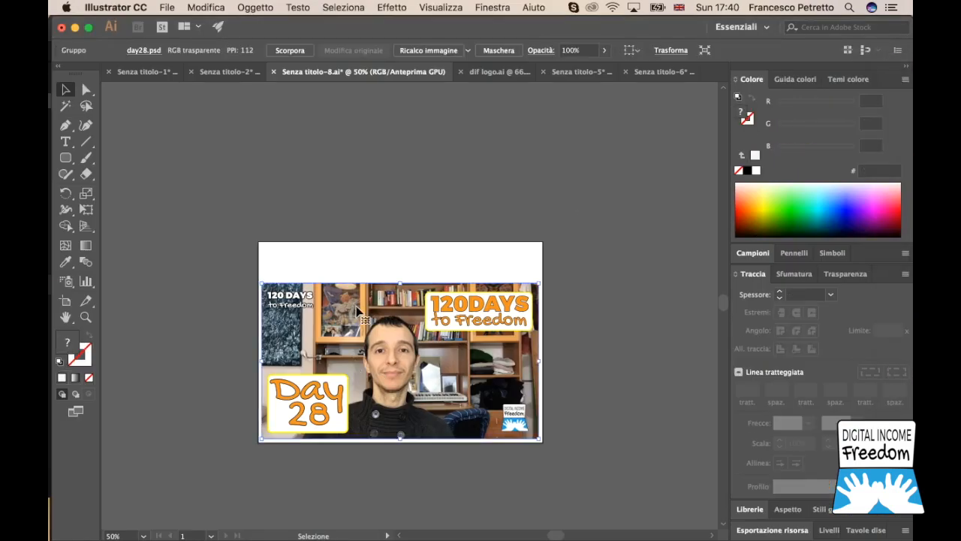
{"action": "key", "text": "Delete"}
- Place day29t.psd from the desktop into the thumbnail document and scale it to nearly the full artboard width
{"action": "key", "text": "F11"}
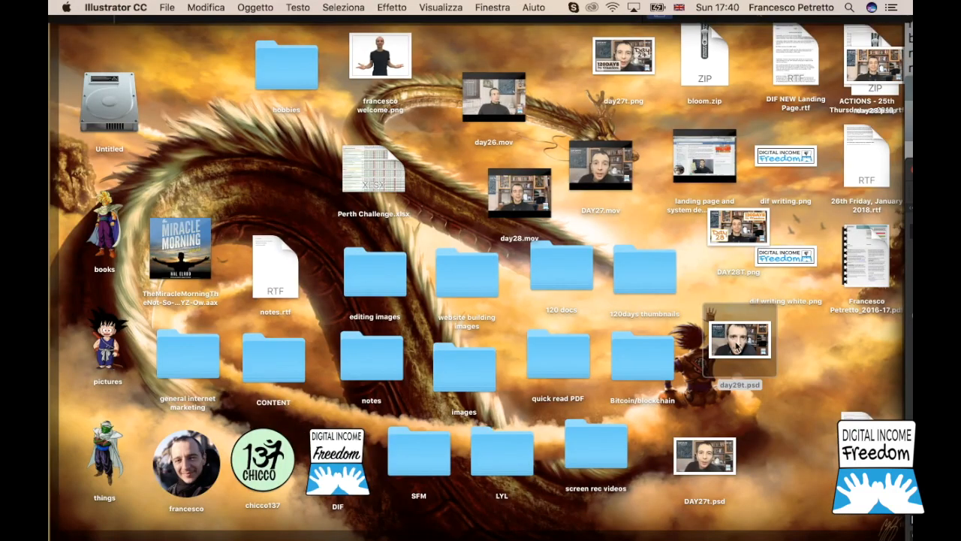
{"action": "left_click_drag", "start_coordinate": [738, 348], "coordinate": [396, 339]}
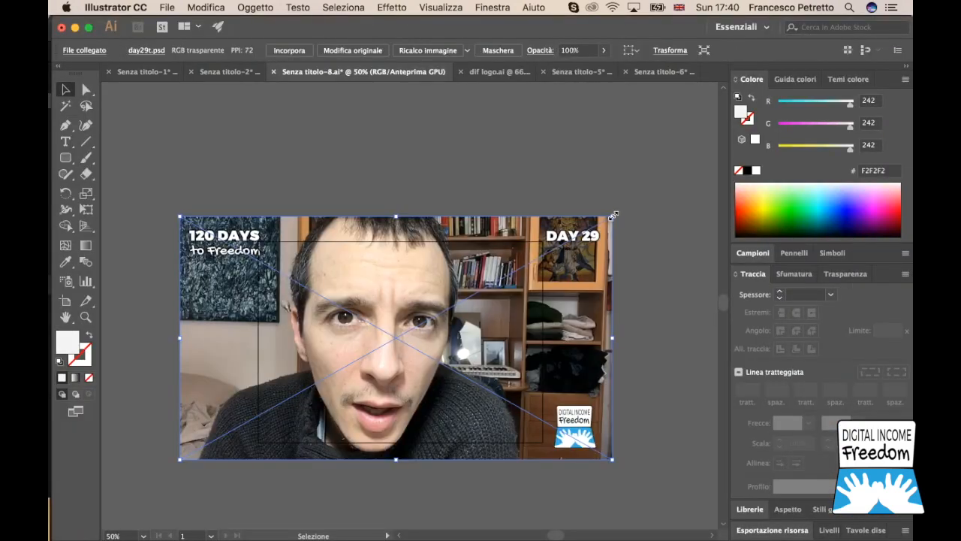
{"action": "left_click_drag", "start_coordinate": [614, 216], "coordinate": [414, 367]}
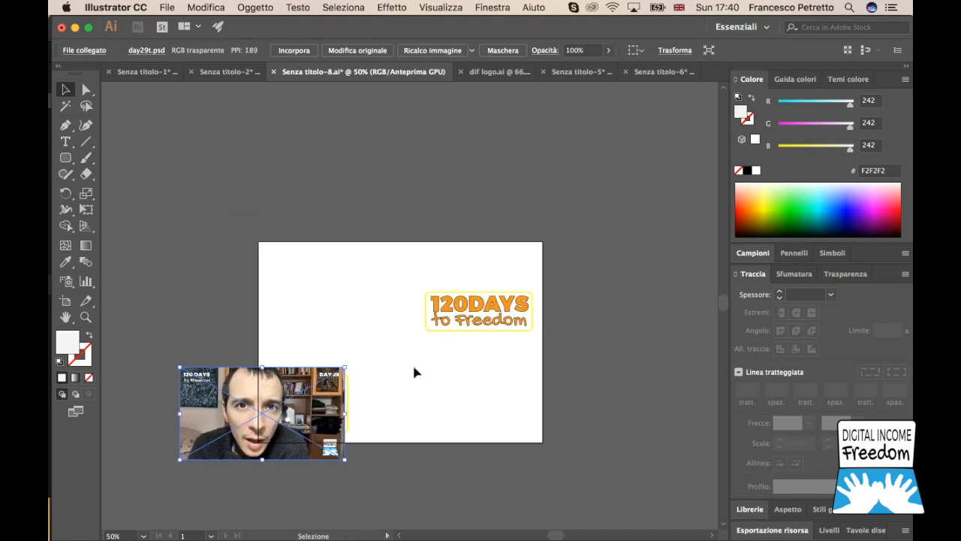
{"action": "left_click_drag", "start_coordinate": [281, 394], "coordinate": [367, 362]}
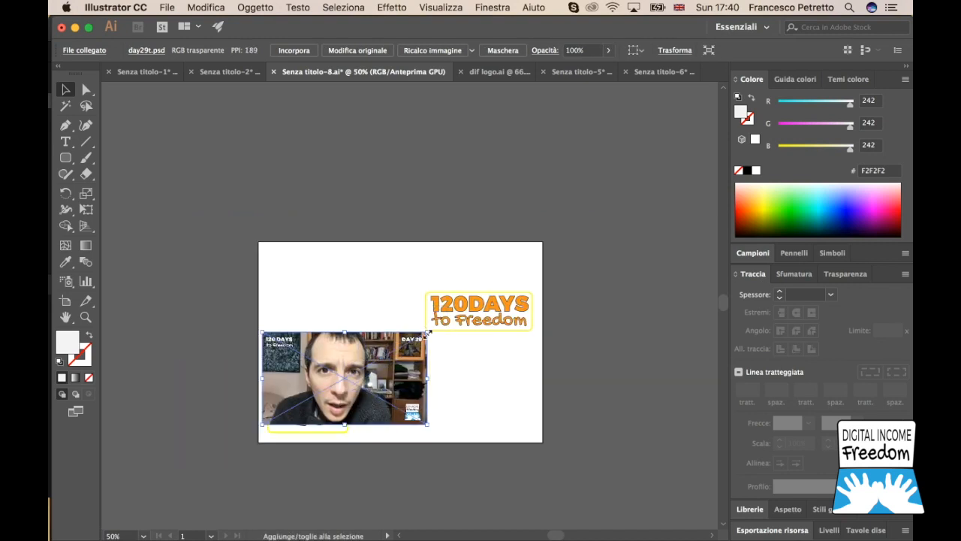
{"action": "left_click_drag", "start_coordinate": [426, 332], "coordinate": [536, 270]}
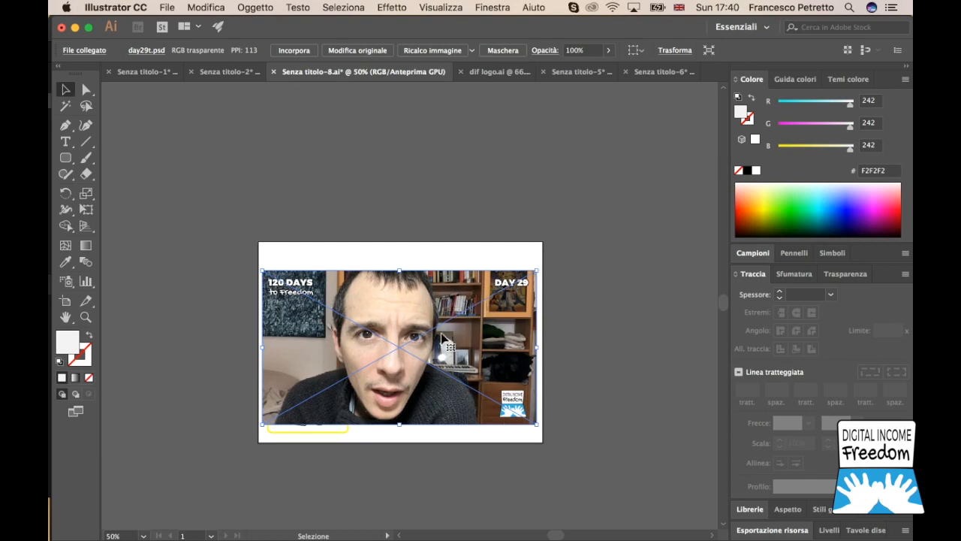
- Send the placed day29t photo backward behind the Day 28 and 120DAYS to Freedom labels
{"action": "key", "text": "super+bracketleft"}
{"action": "key", "text": "super+bracketleft"}
{"action": "key", "text": "super+bracketleft"}
{"action": "key", "text": "super+bracketleft"}
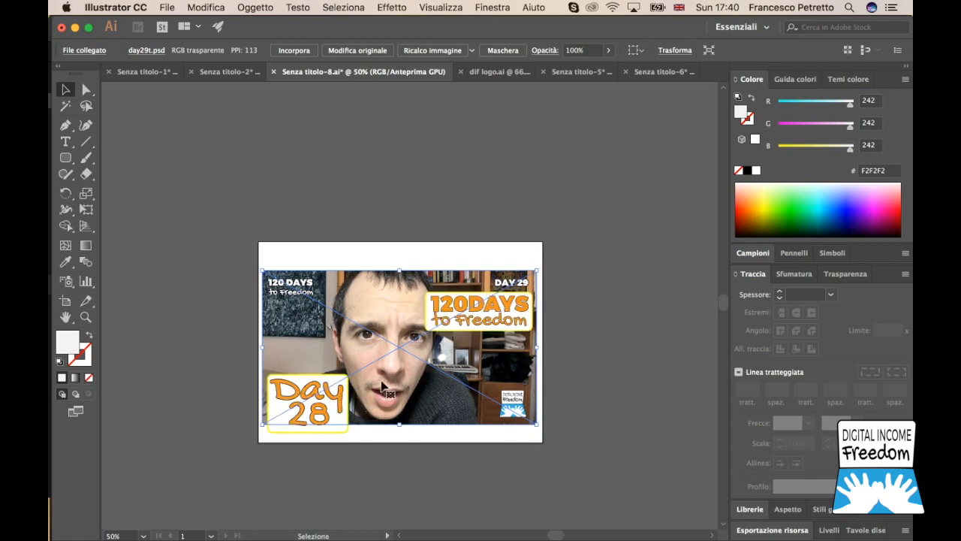
- Change the fill of the Day 28 and 120DAYS to Freedom texts to red ED1C24
{"action": "left_click", "coordinate": [320, 407]}
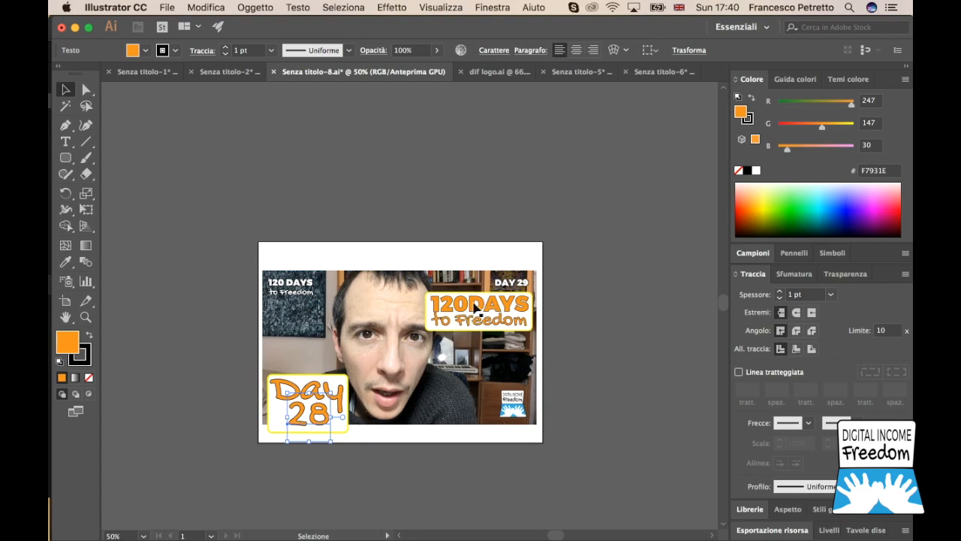
{"action": "left_click", "coordinate": [474, 314]}
{"action": "left_click", "coordinate": [507, 301], "text": "shift"}
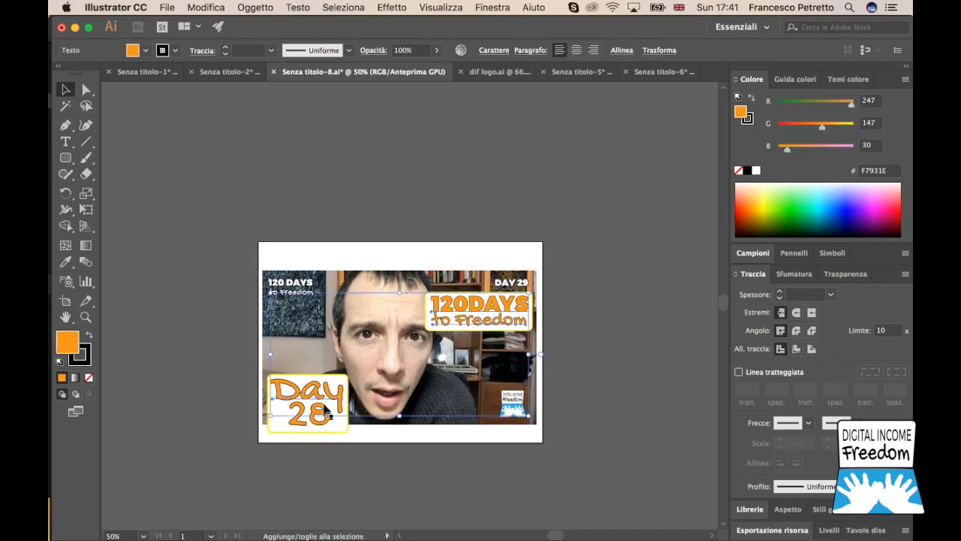
{"action": "left_click", "coordinate": [322, 413], "text": "shift"}
{"action": "left_click", "coordinate": [138, 50]}
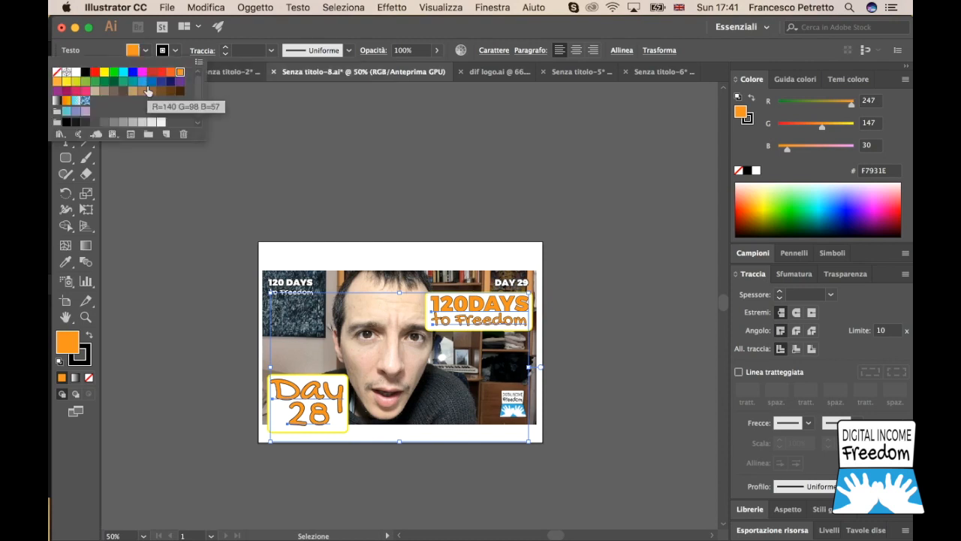
{"action": "left_click", "coordinate": [159, 73]}
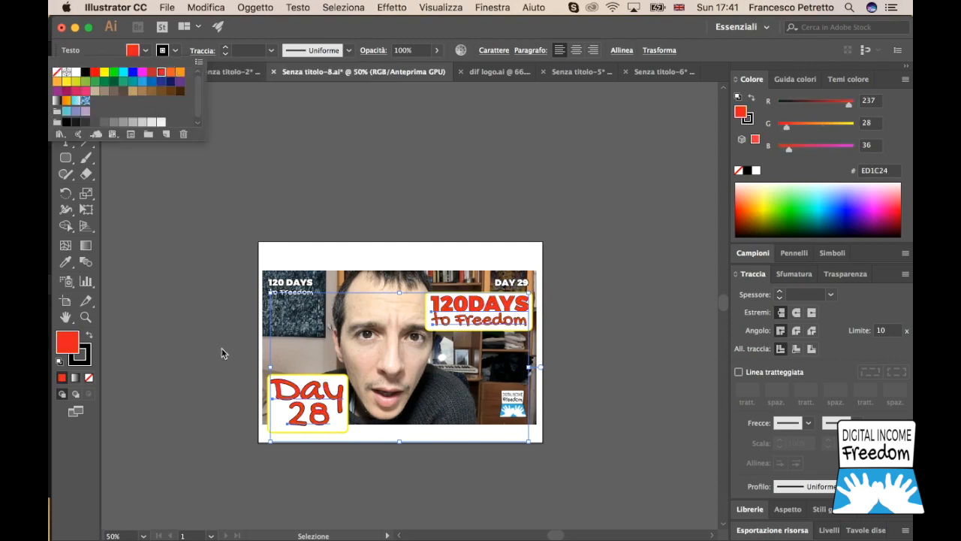
{"action": "left_click", "coordinate": [243, 315]}
- Set both label background rectangles to 64% opacity and give them a Rosso RGB stroke
{"action": "left_click", "coordinate": [348, 379]}
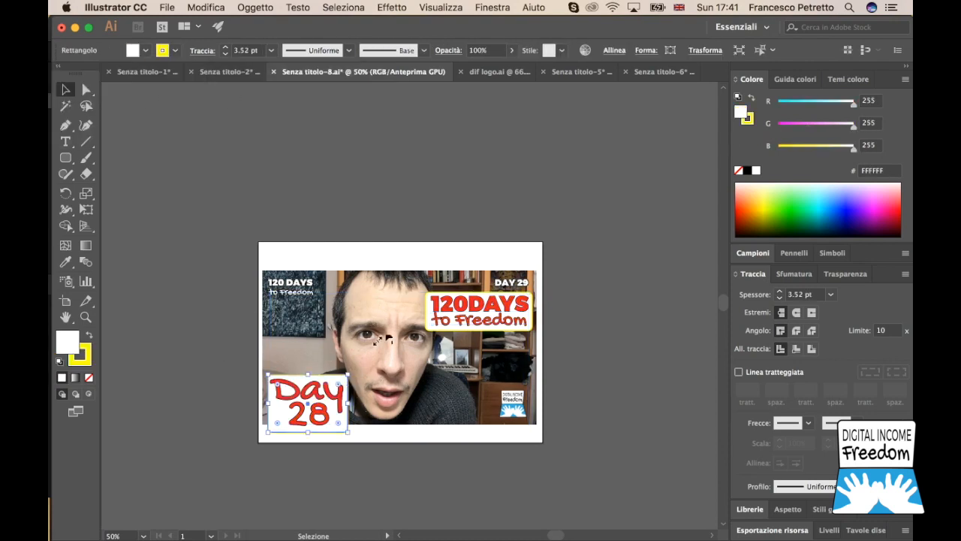
{"action": "left_click", "coordinate": [428, 315], "text": "shift"}
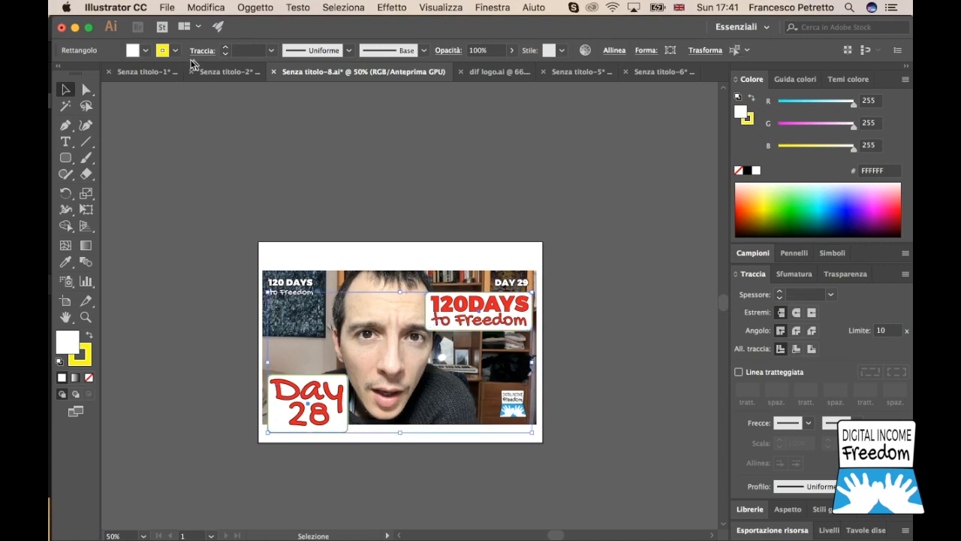
{"action": "left_click", "coordinate": [512, 50]}
{"action": "left_click_drag", "start_coordinate": [511, 68], "coordinate": [490, 67]}
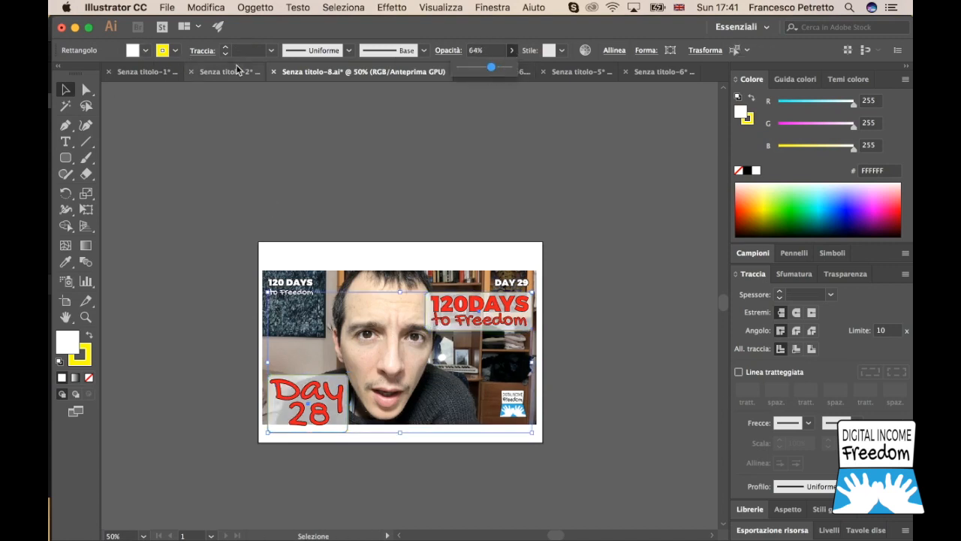
{"action": "left_click", "coordinate": [175, 51]}
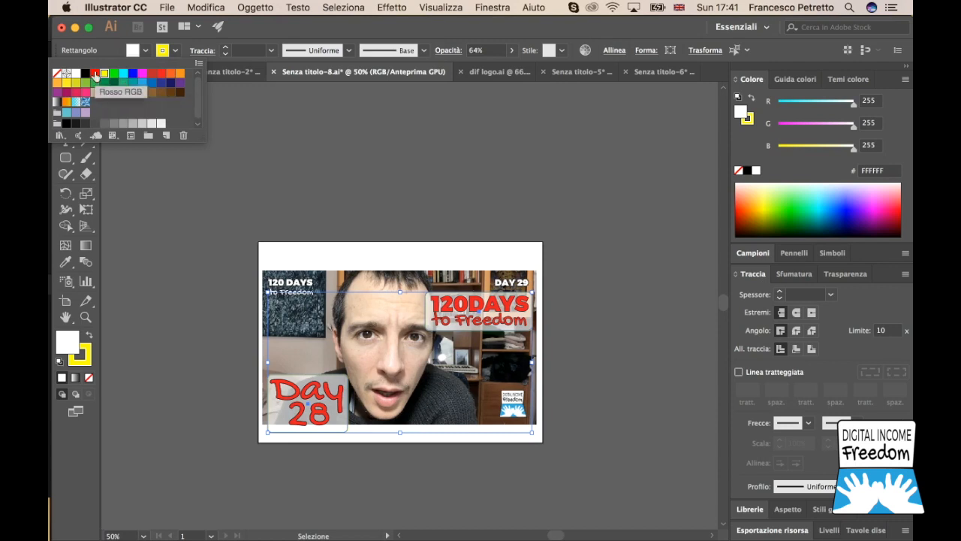
{"action": "left_click", "coordinate": [95, 73]}
{"action": "left_click", "coordinate": [365, 203]}
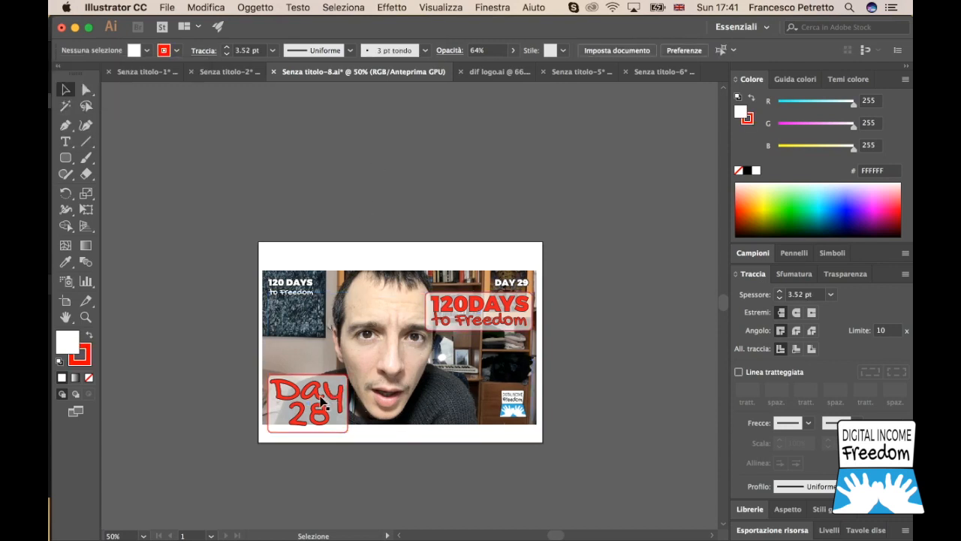
- Move the Day 28 text together with its background rectangle up to the photo's upper edge, above the forehead
{"action": "left_click", "coordinate": [286, 387]}
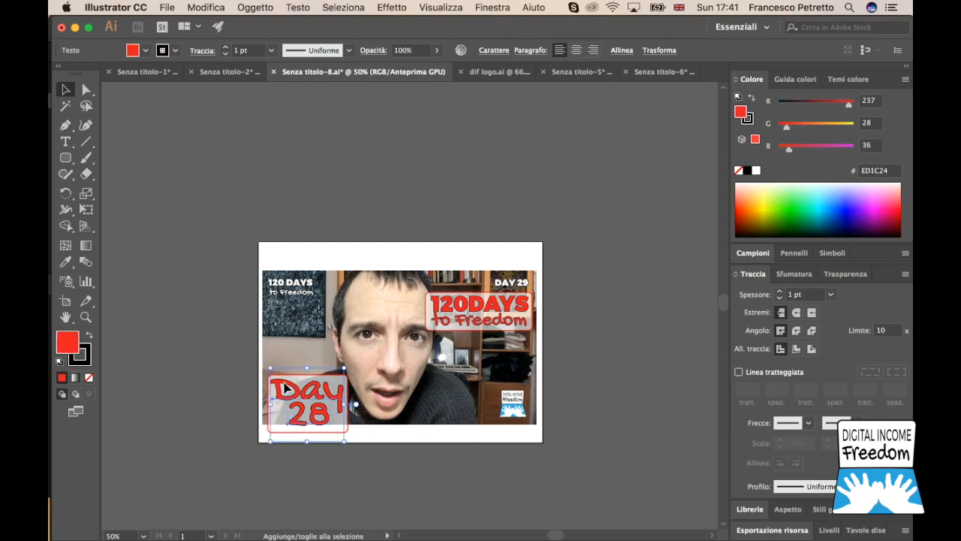
{"action": "left_click", "coordinate": [273, 426], "text": "shift"}
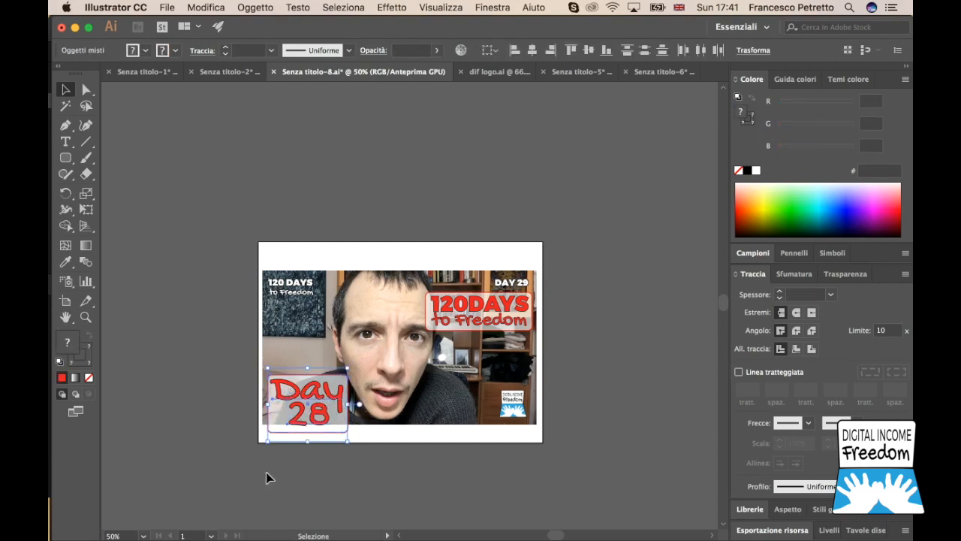
{"action": "key", "text": "shift+super"}
{"action": "left_click_drag", "start_coordinate": [308, 396], "coordinate": [355, 268]}
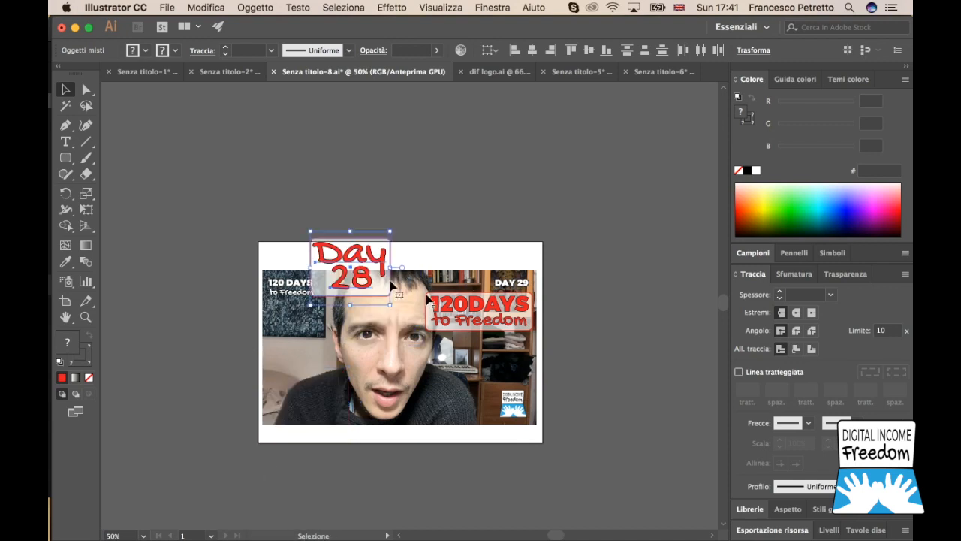
- Try to reposition the 120DAYS to Freedom title, selecting its texts and background rectangle and shifting the "to Freedom" line
{"action": "left_click", "coordinate": [484, 319]}
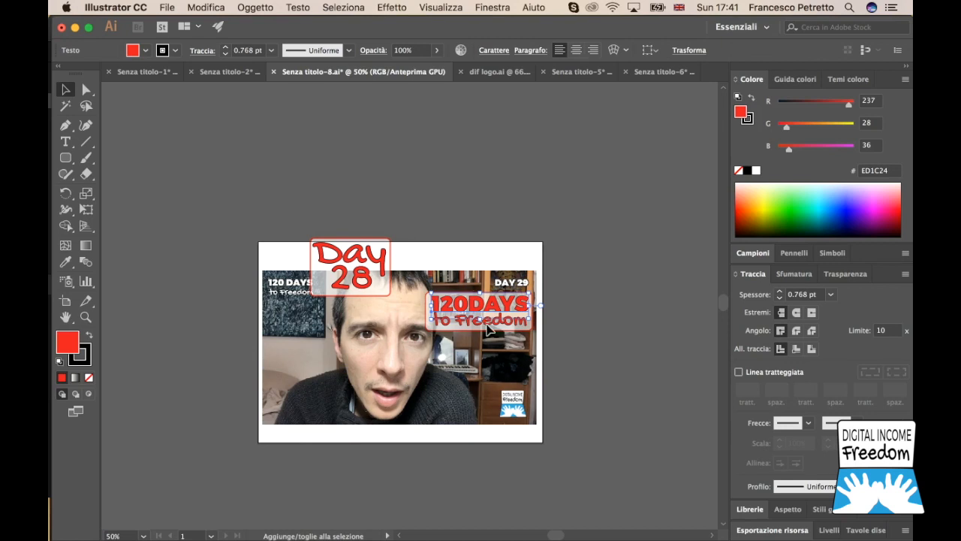
{"action": "left_click", "coordinate": [495, 328], "text": "shift"}
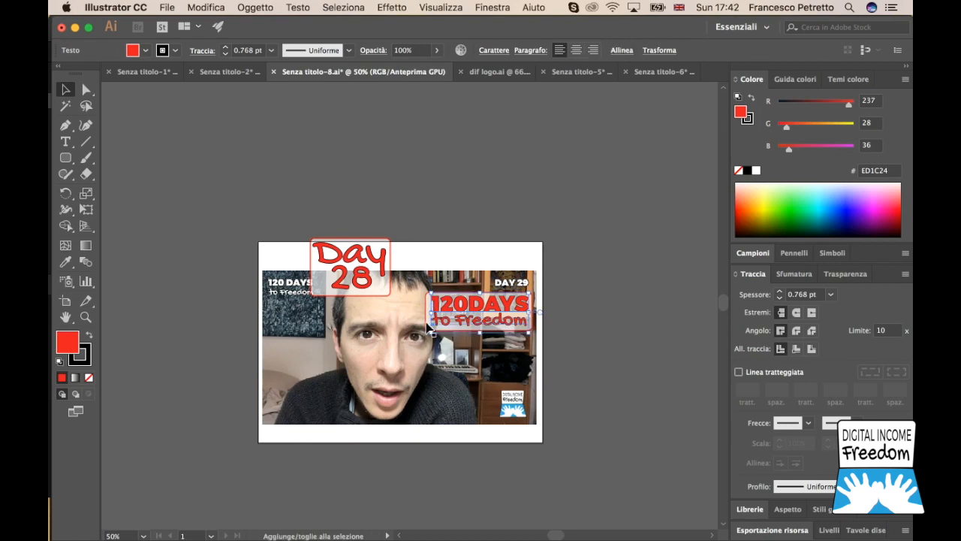
{"action": "left_click", "coordinate": [426, 327], "text": "shift"}
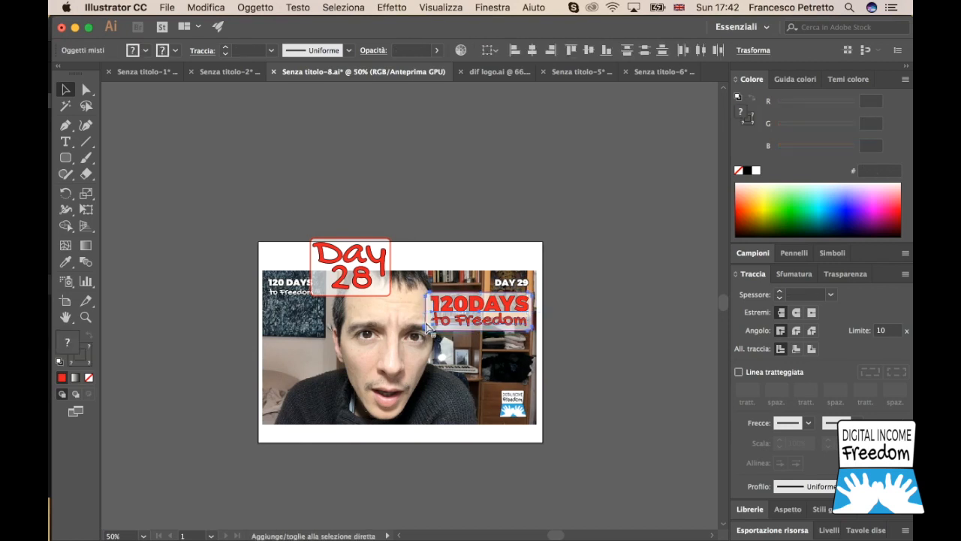
{"action": "left_click", "coordinate": [598, 299]}
{"action": "left_click", "coordinate": [494, 315]}
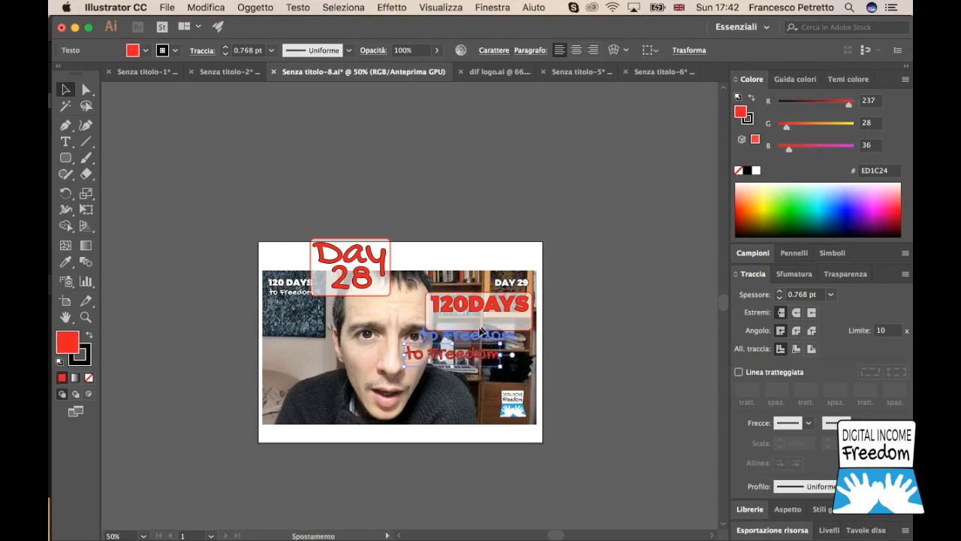
- Switch back to Final Cut Pro and export the day29 project as a master file
{"action": "key", "text": "ctrl+Up"}
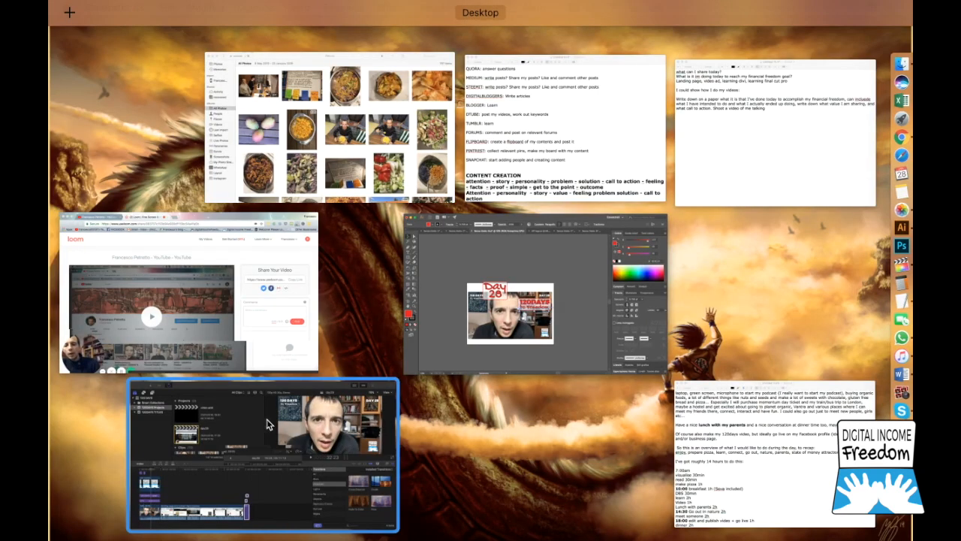
{"action": "left_click", "coordinate": [266, 424]}
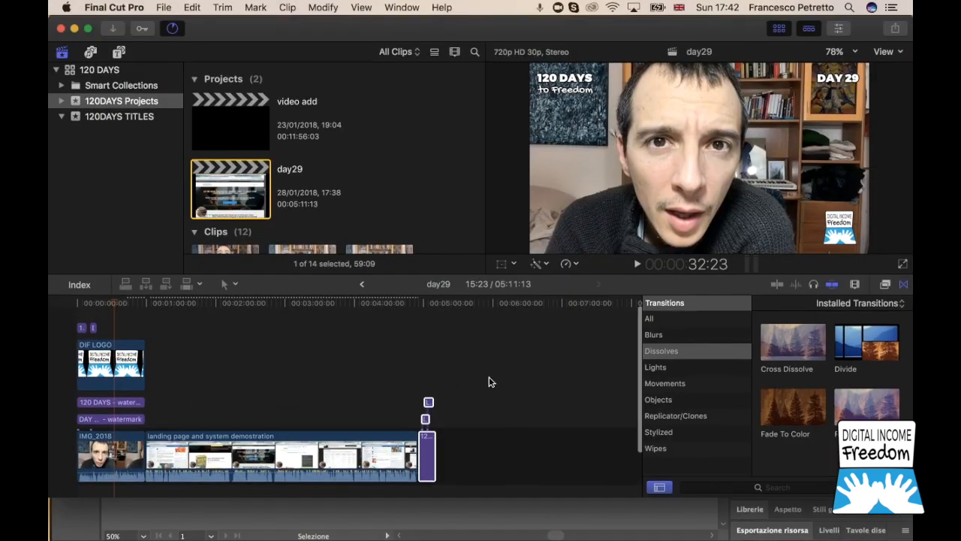
{"action": "left_click", "coordinate": [895, 28]}
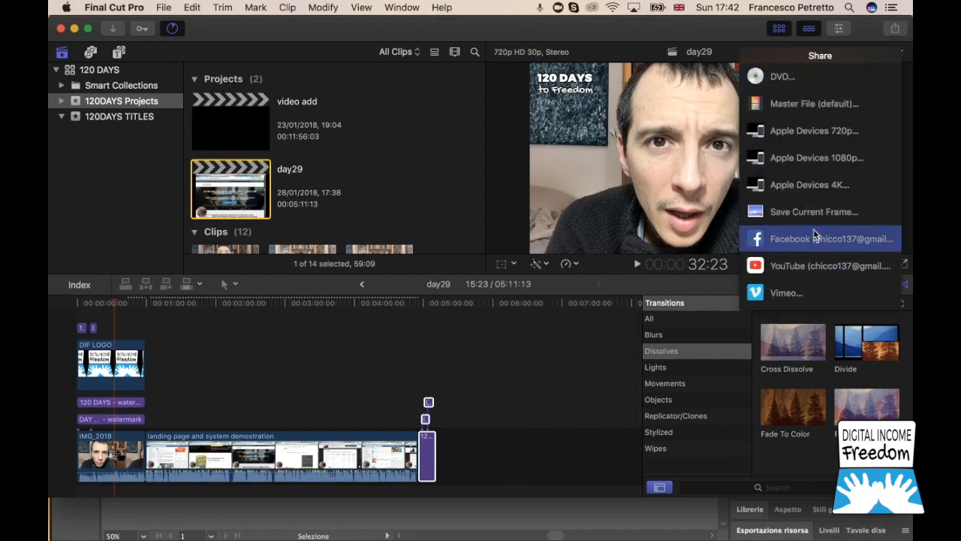
{"action": "left_click", "coordinate": [804, 106]}
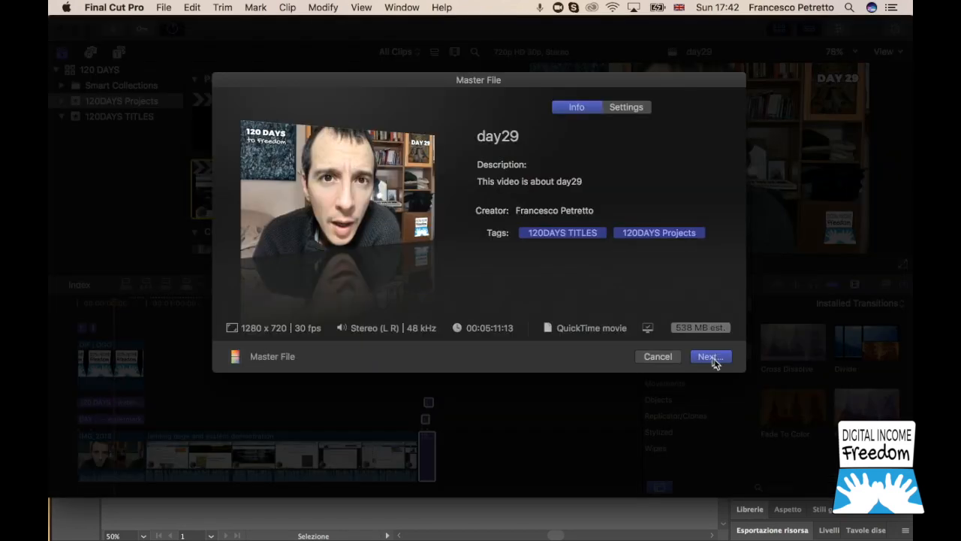
{"action": "left_click", "coordinate": [710, 356]}
{"action": "left_click", "coordinate": [687, 443]}
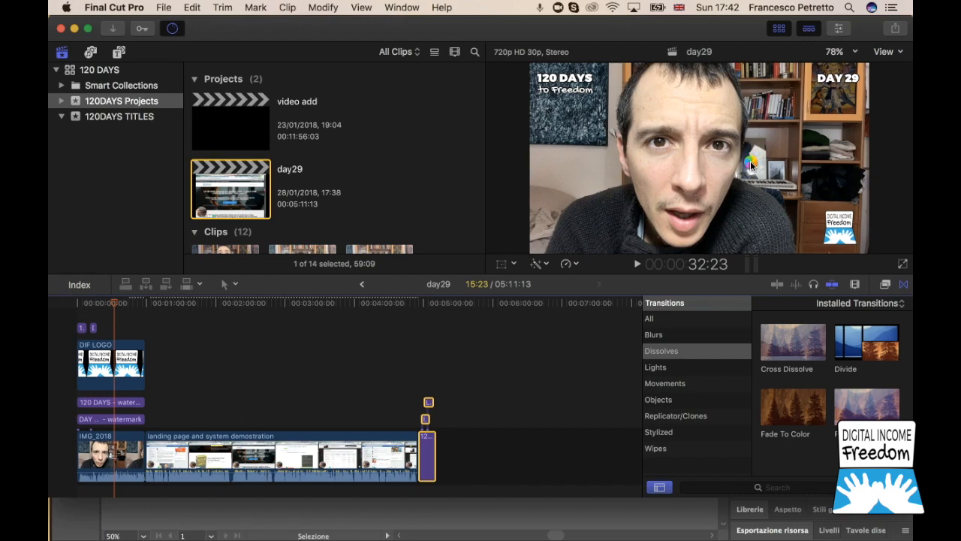
- Switch back to Illustrator and group the 120DAYS and to Freedom texts with their background rectangle
{"action": "left_click", "coordinate": [898, 219]}
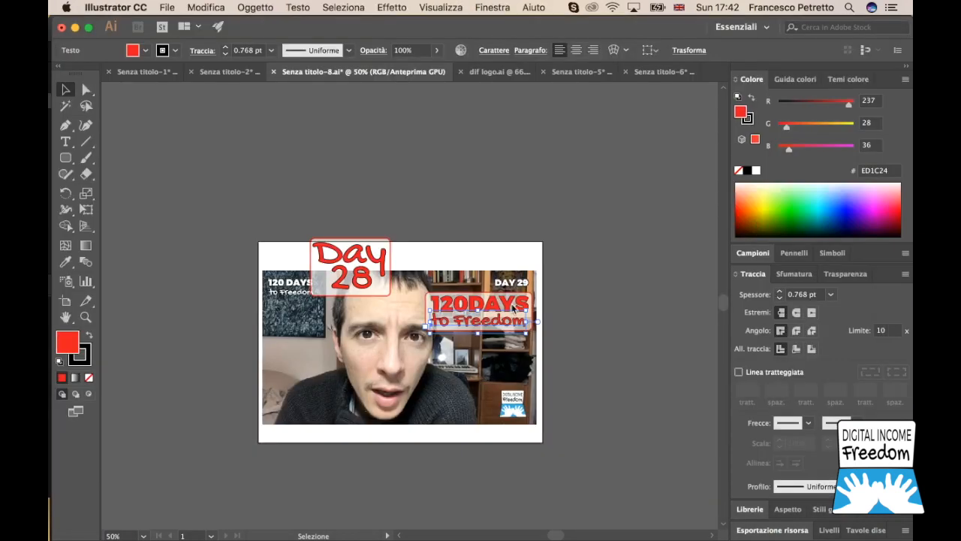
{"action": "left_click", "coordinate": [528, 304], "text": "shift"}
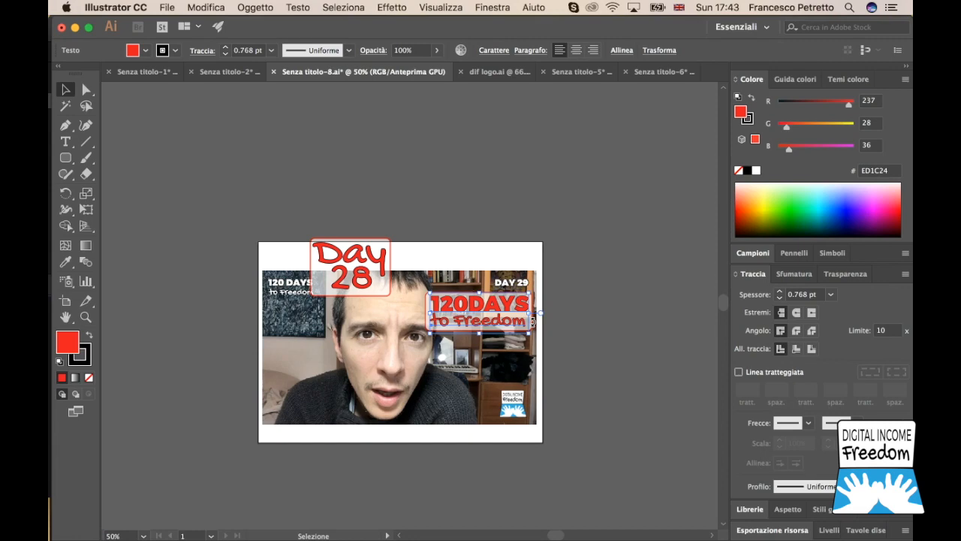
{"action": "scroll", "coordinate": [532, 321], "scroll_direction": "up", "scroll_amount": 2}
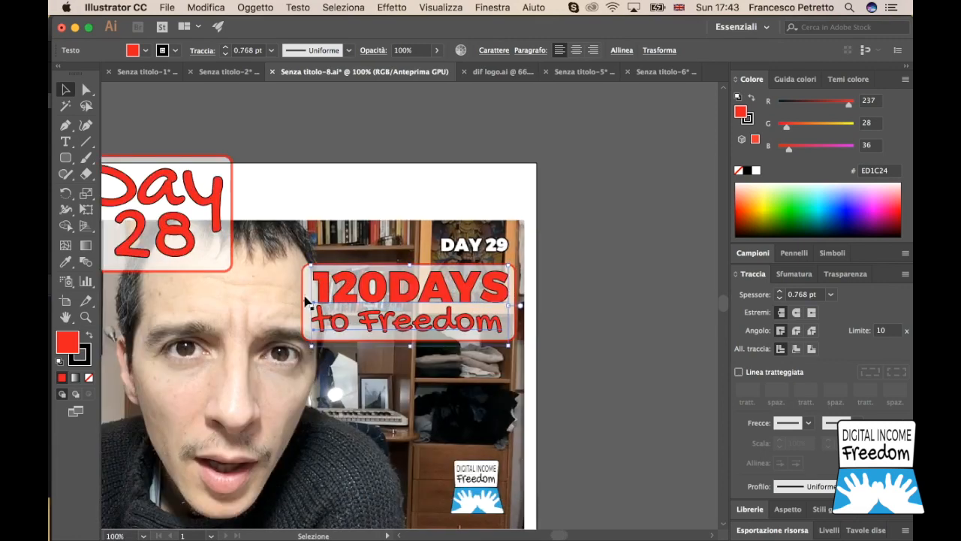
{"action": "left_click", "coordinate": [305, 303], "text": "shift"}
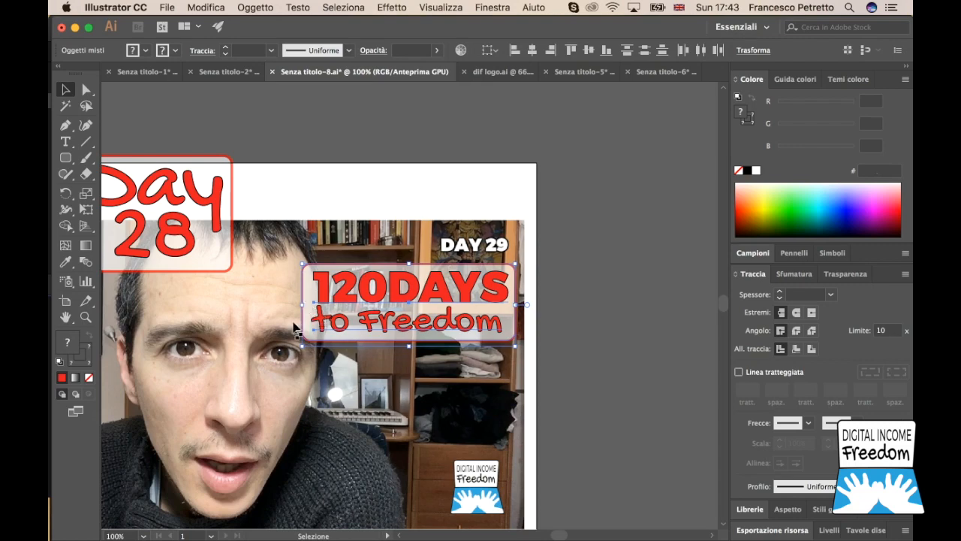
{"action": "key", "text": "super+g"}
- Move the grouped 120DAYS to Freedom title into the photo's lower-left corner
{"action": "scroll", "coordinate": [453, 360], "scroll_direction": "down", "scroll_amount": 3}
{"action": "scroll", "coordinate": [455, 361], "scroll_direction": "left", "scroll_amount": 2}
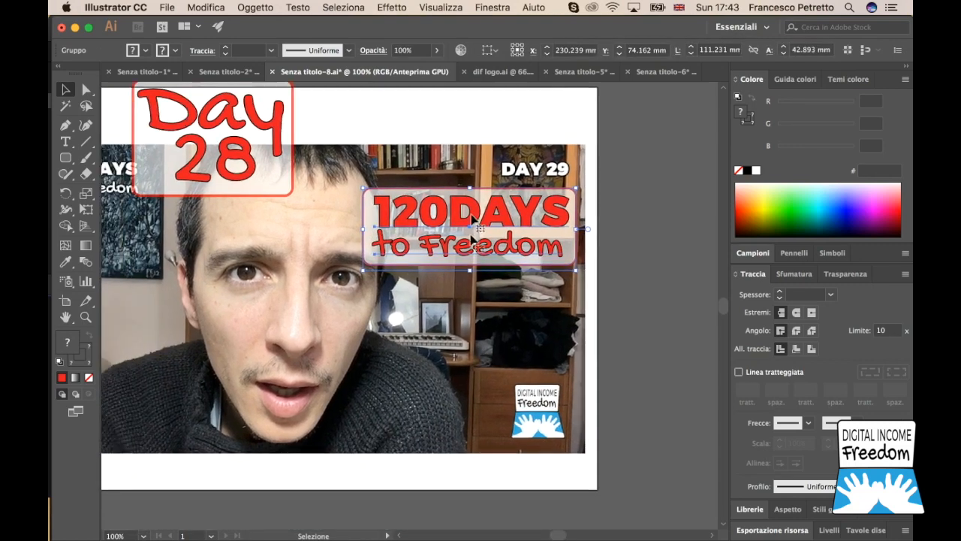
{"action": "left_click_drag", "start_coordinate": [472, 210], "coordinate": [262, 350]}
{"action": "key", "text": "super+minus"}
{"action": "key", "text": "super+minus"}
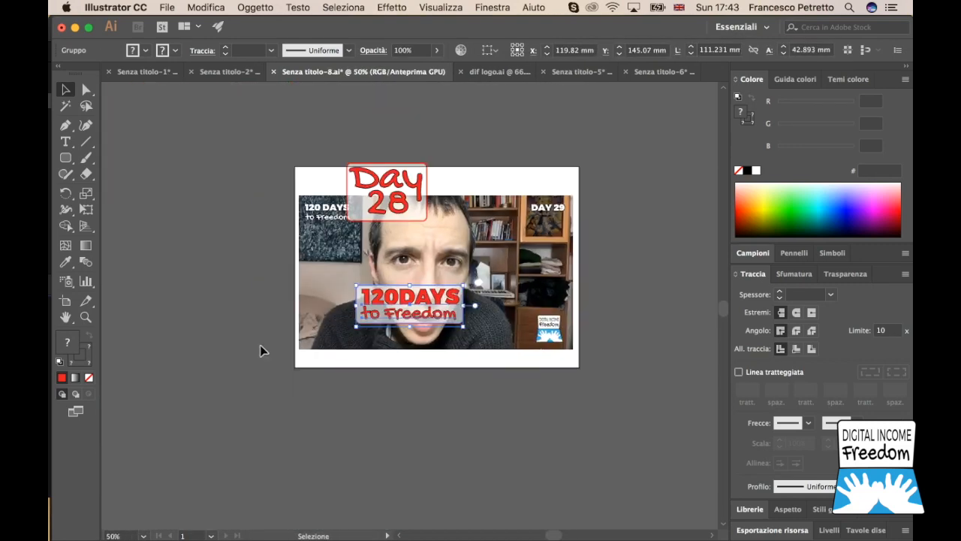
{"action": "left_click_drag", "start_coordinate": [420, 299], "coordinate": [367, 319]}
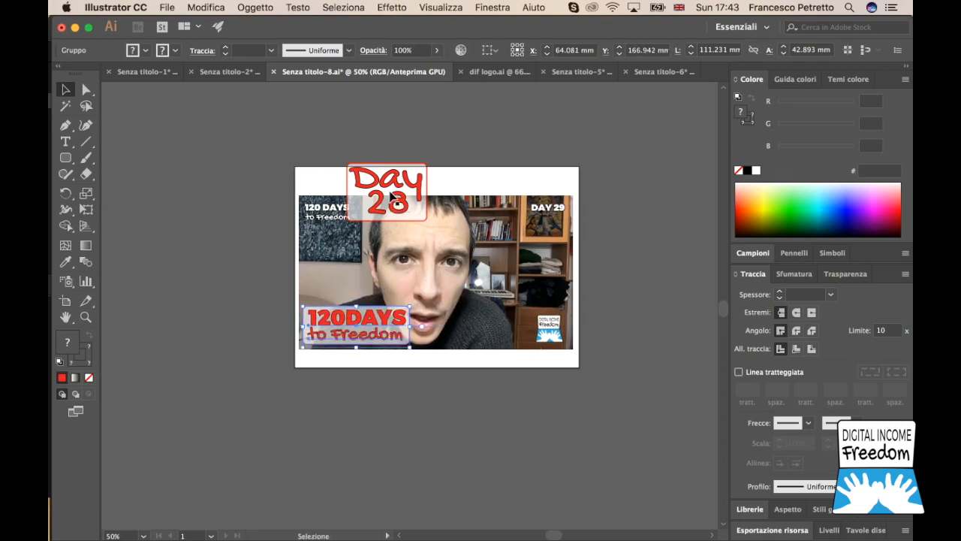
- Group the Day 28 text with its background rectangle and move the group over the bookshelf beside the face
{"action": "left_click", "coordinate": [390, 197]}
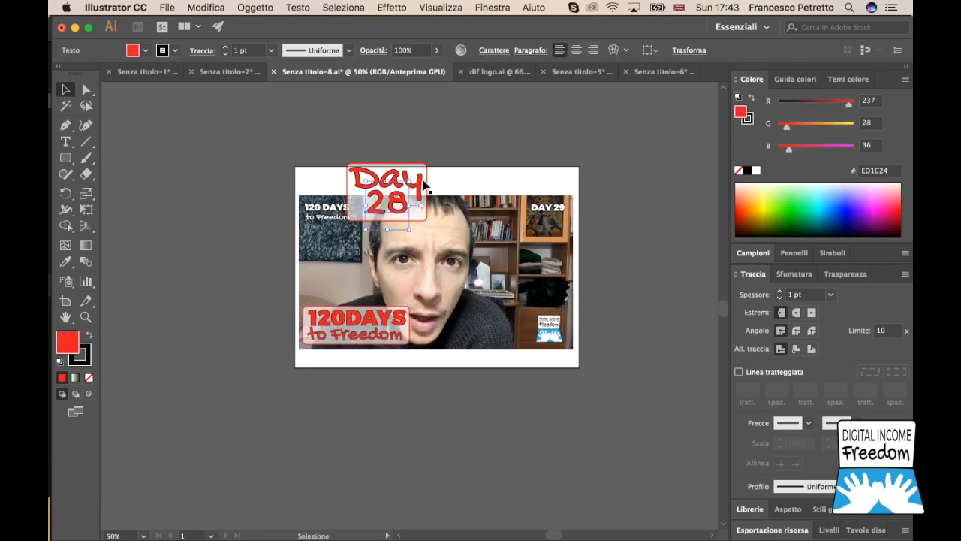
{"action": "left_click", "coordinate": [423, 183], "text": "shift"}
{"action": "key", "text": "super+g"}
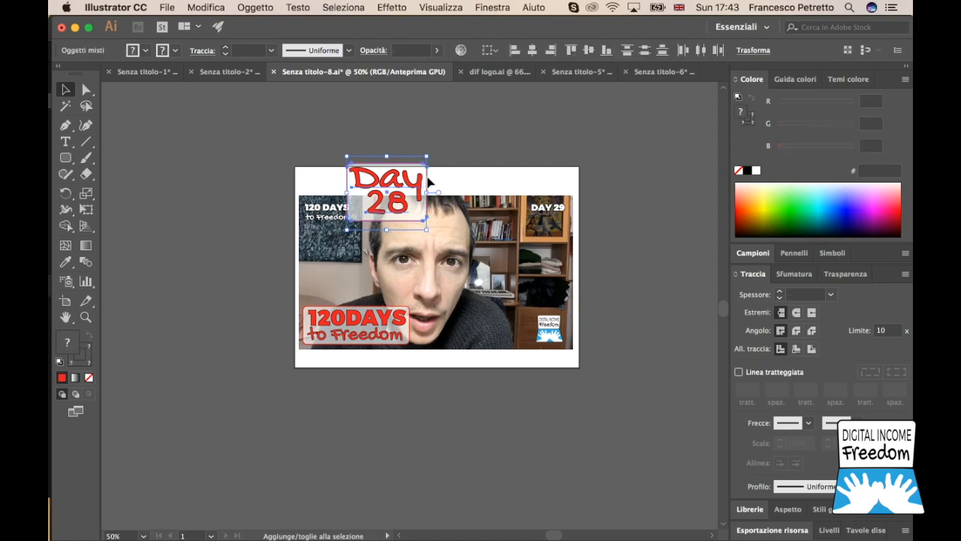
{"action": "left_click_drag", "start_coordinate": [400, 185], "coordinate": [537, 260]}
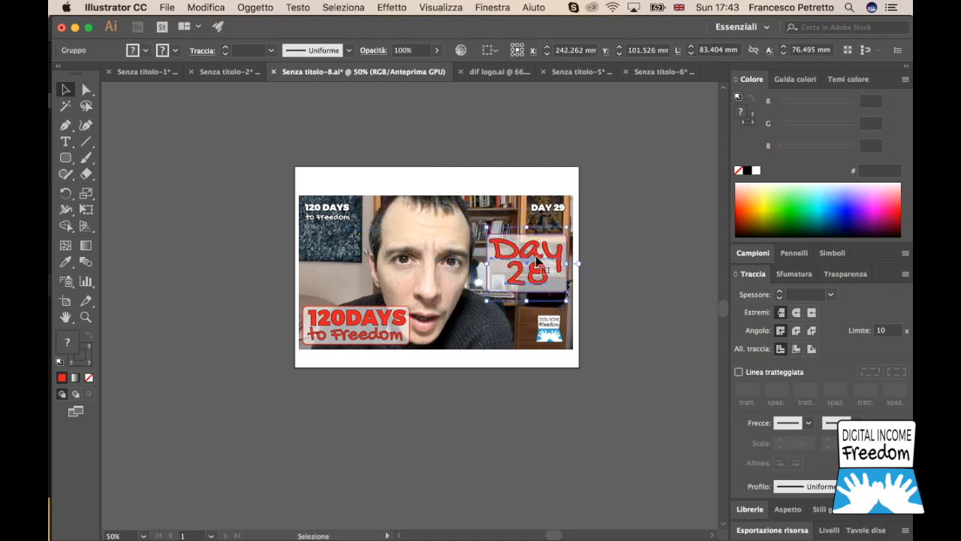
- Rotate the 120DAYS to Freedom title group 90 degrees counterclockwise and place it vertically beside the face, below the 120 DAYS watermark
{"action": "left_click", "coordinate": [568, 403]}
{"action": "left_click", "coordinate": [391, 331]}
{"action": "left_click_drag", "start_coordinate": [413, 303], "coordinate": [332, 249]}
{"action": "left_click_drag", "start_coordinate": [353, 334], "coordinate": [330, 281]}
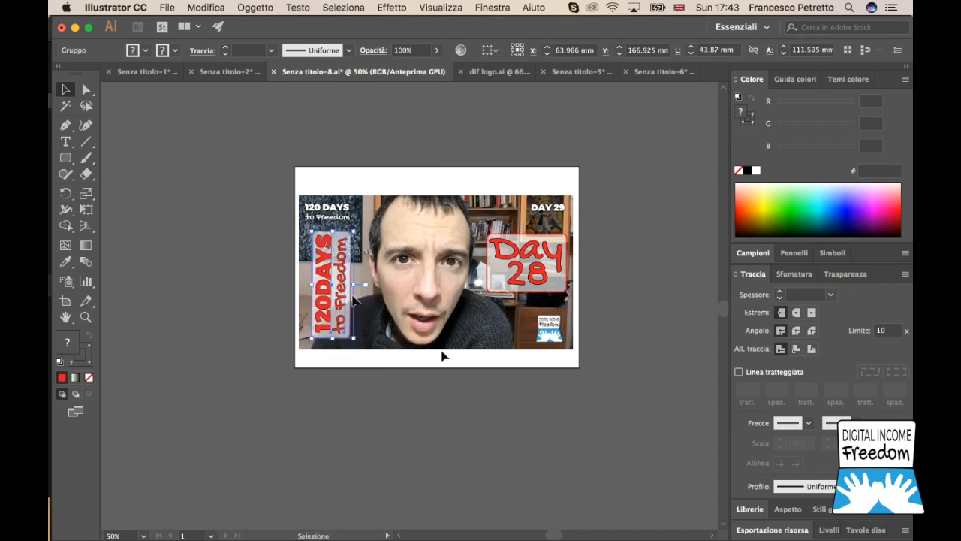
{"action": "left_click", "coordinate": [496, 389]}
- Enlarge the vertical title group to span from below the 120 DAYS watermark to the photo's lower edge, and adjust its position
{"action": "left_click", "coordinate": [340, 260]}
{"action": "left_click_drag", "start_coordinate": [356, 231], "coordinate": [319, 258]}
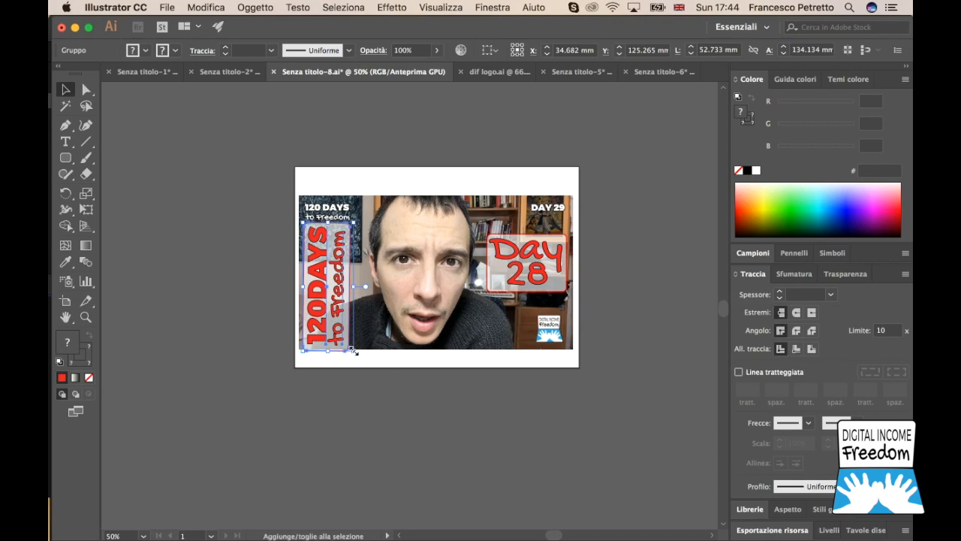
{"action": "left_click_drag", "start_coordinate": [353, 351], "coordinate": [351, 346]}
{"action": "left_click_drag", "start_coordinate": [331, 295], "coordinate": [338, 300]}
{"action": "left_click", "coordinate": [411, 403]}
{"action": "left_click", "coordinate": [379, 403]}
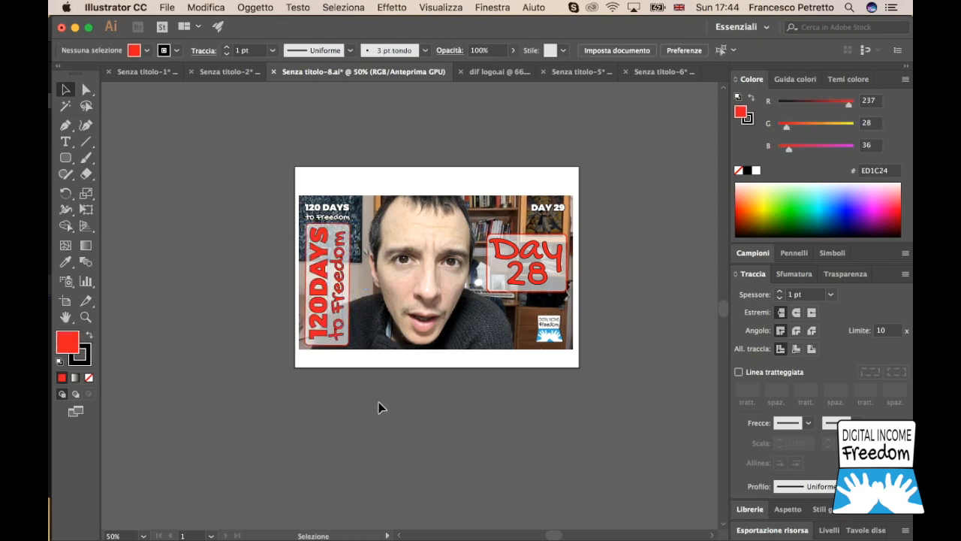
- Move the Day 28 label up directly beneath the DAY 29 watermark and make it slightly smaller
{"action": "left_click_drag", "start_coordinate": [528, 259], "coordinate": [532, 229]}
{"action": "left_click", "coordinate": [630, 304]}
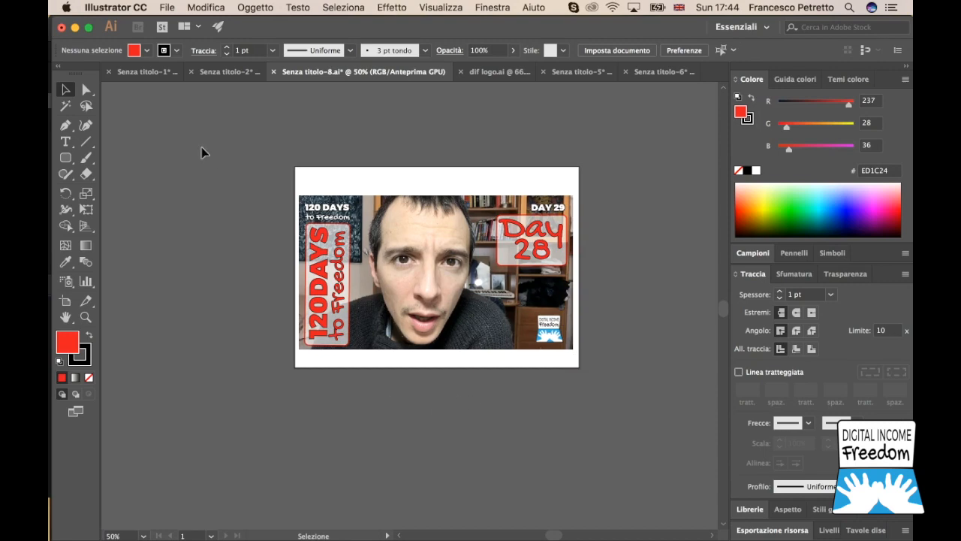
- Export the thumbnail to the Desktop as a PNG named day29t.png
{"action": "left_click", "coordinate": [171, 7]}
{"action": "mouse_move", "coordinate": [184, 223]}
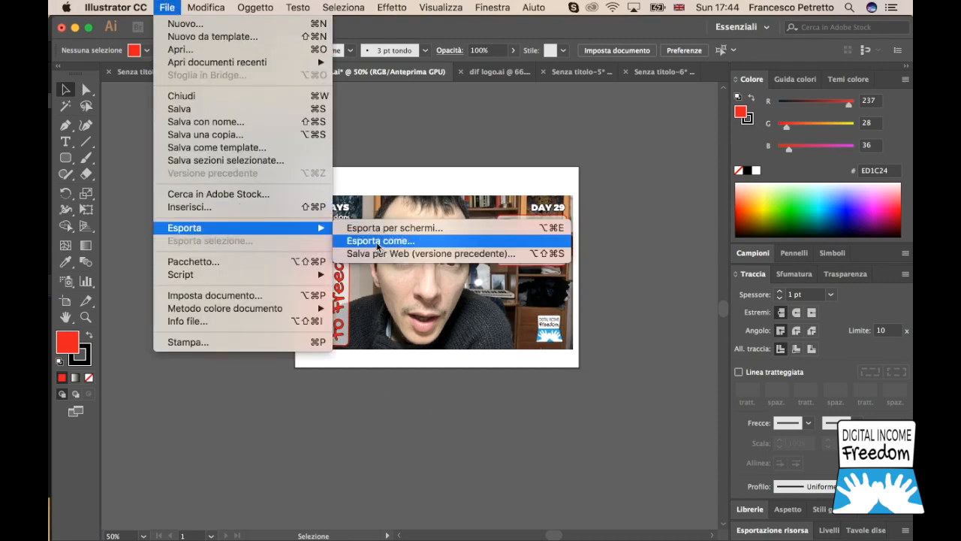
{"action": "left_click", "coordinate": [374, 247]}
{"action": "type", "text": "day29t.png"}
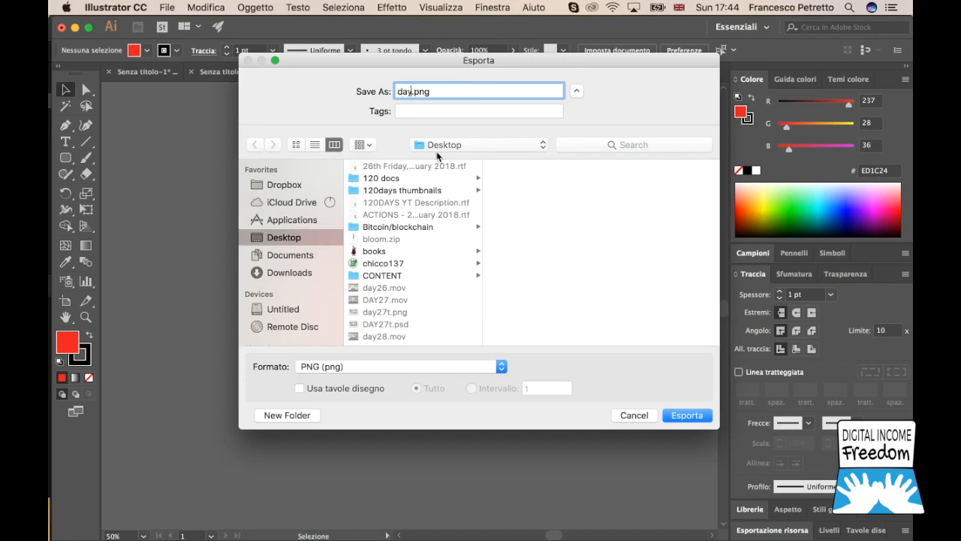
{"action": "left_click", "coordinate": [686, 415]}
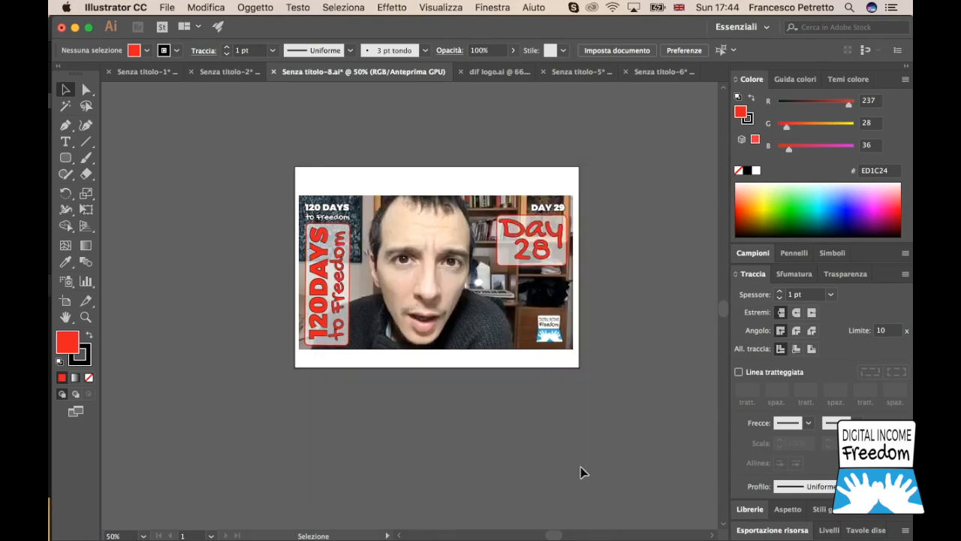
- Move day29t.png to an empty spot on the desktop, then switch to Final Cut Pro
{"action": "key", "text": "F11"}
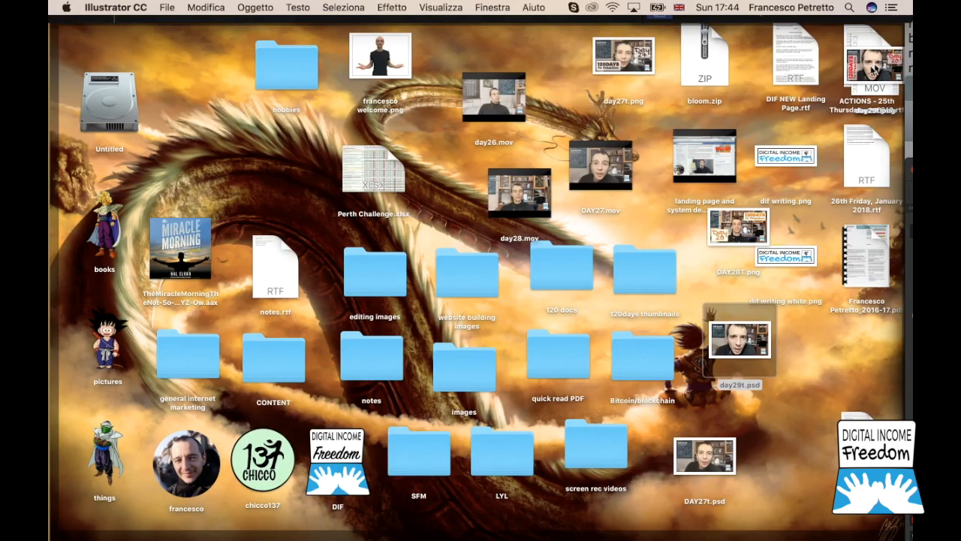
{"action": "left_click_drag", "start_coordinate": [871, 67], "coordinate": [216, 153]}
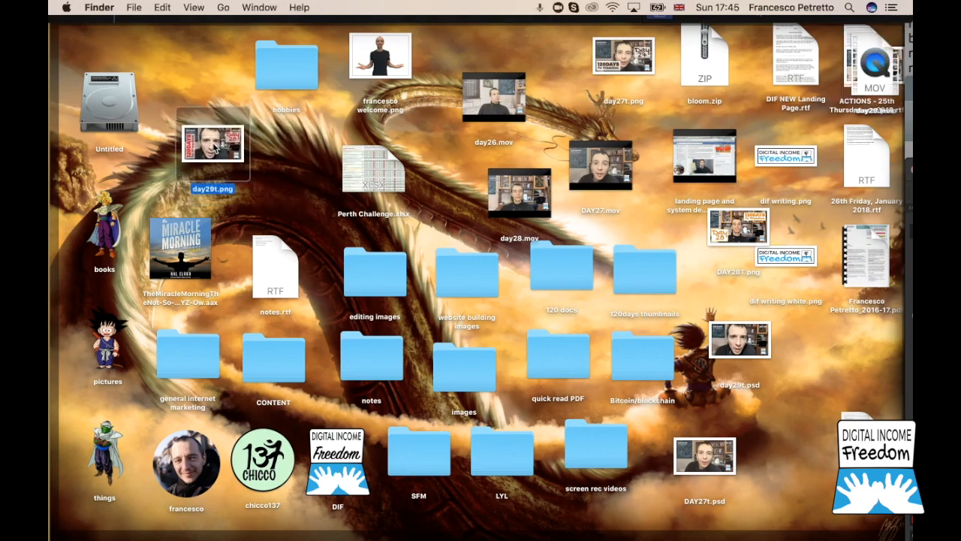
{"action": "key", "text": "F11"}
{"action": "key", "text": "ctrl+Up"}
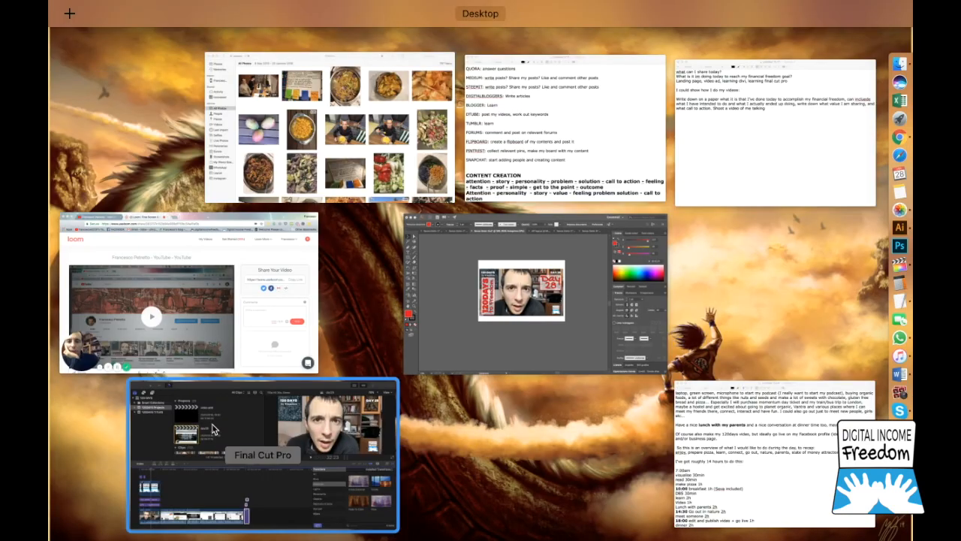
{"action": "left_click", "coordinate": [221, 441]}
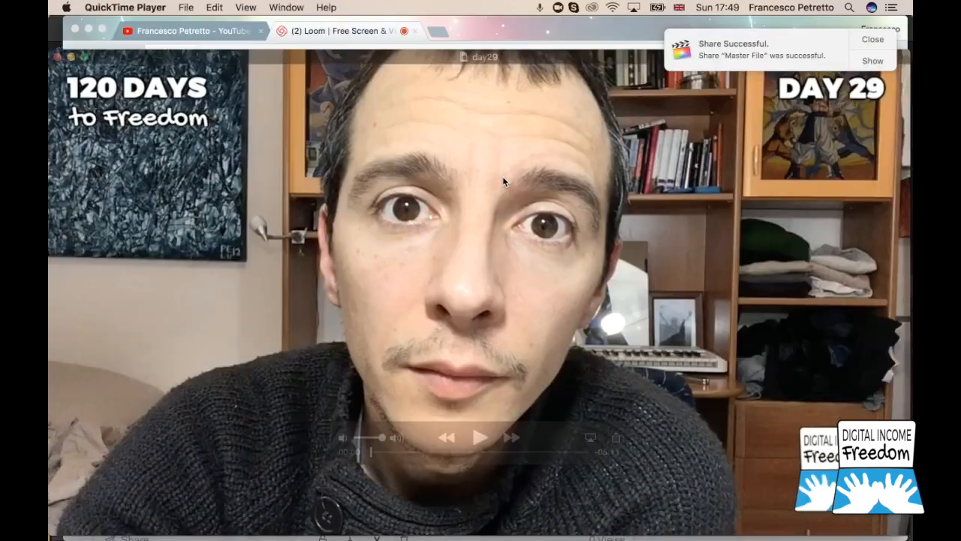
- Close the exported day29 video's player and open YouTube in a new Chrome tab
{"action": "left_click", "coordinate": [58, 58]}
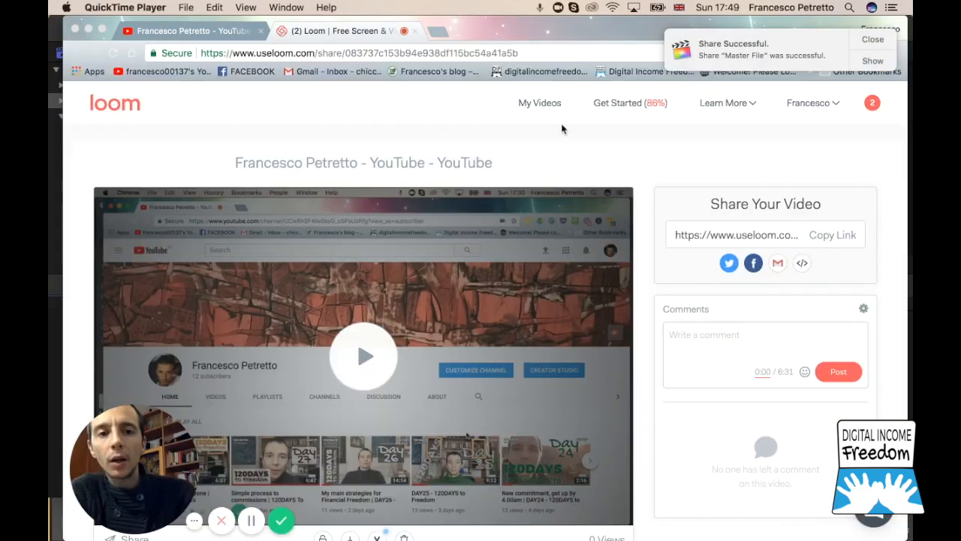
{"action": "left_click", "coordinate": [435, 31]}
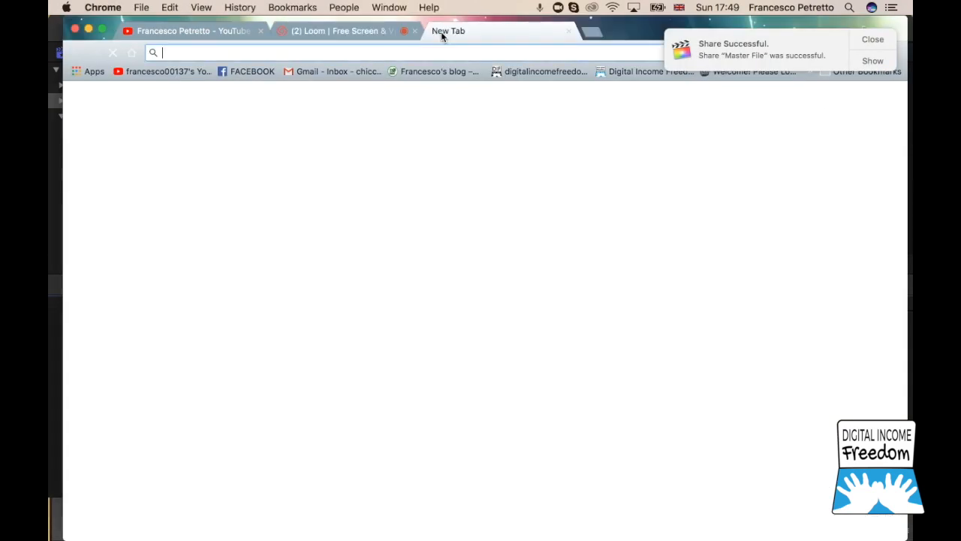
{"action": "left_click", "coordinate": [888, 38]}
{"action": "left_click", "coordinate": [147, 74]}
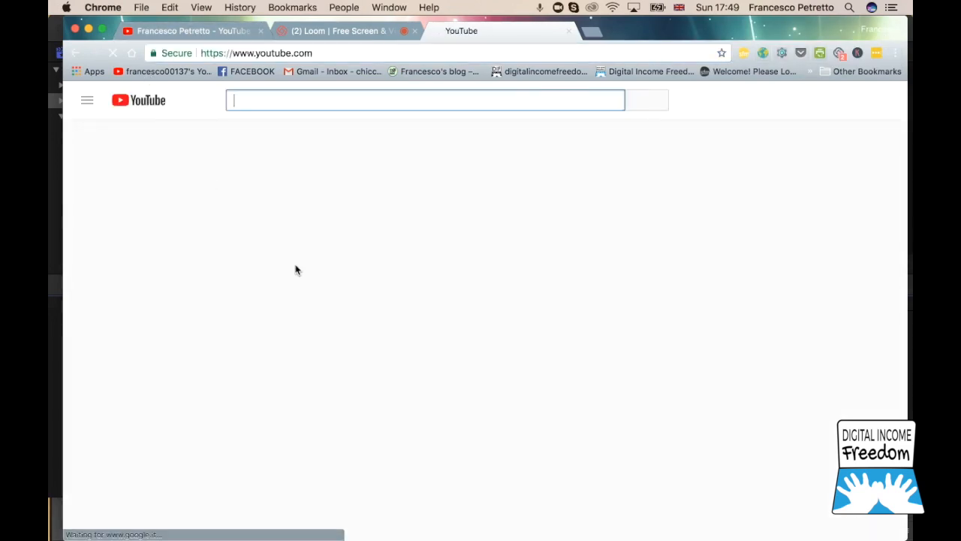
- Open YouTube's upload page and upload the exported day29 video from the desktop
{"action": "left_click", "coordinate": [773, 102]}
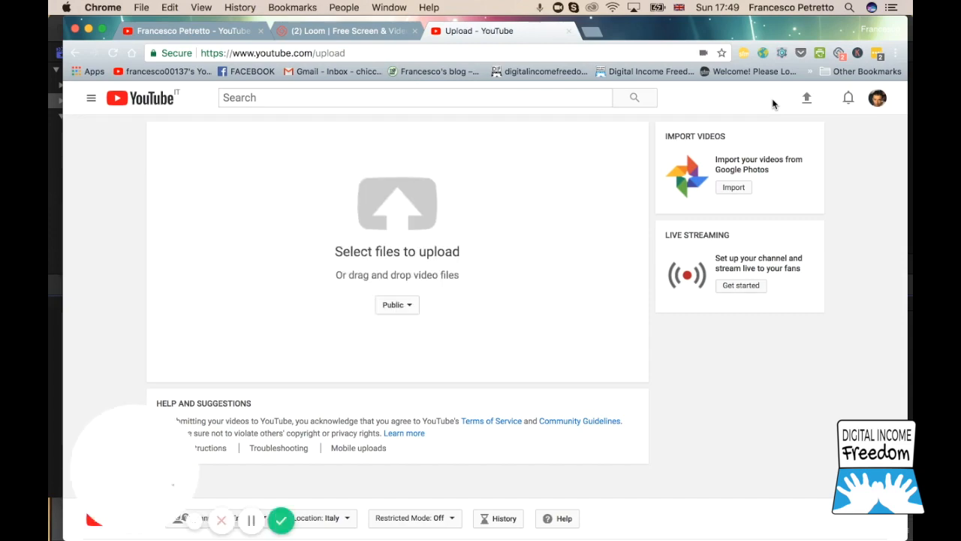
{"action": "mouse_move", "coordinate": [912, 2]}
{"action": "left_click_drag", "start_coordinate": [874, 62], "coordinate": [375, 225]}
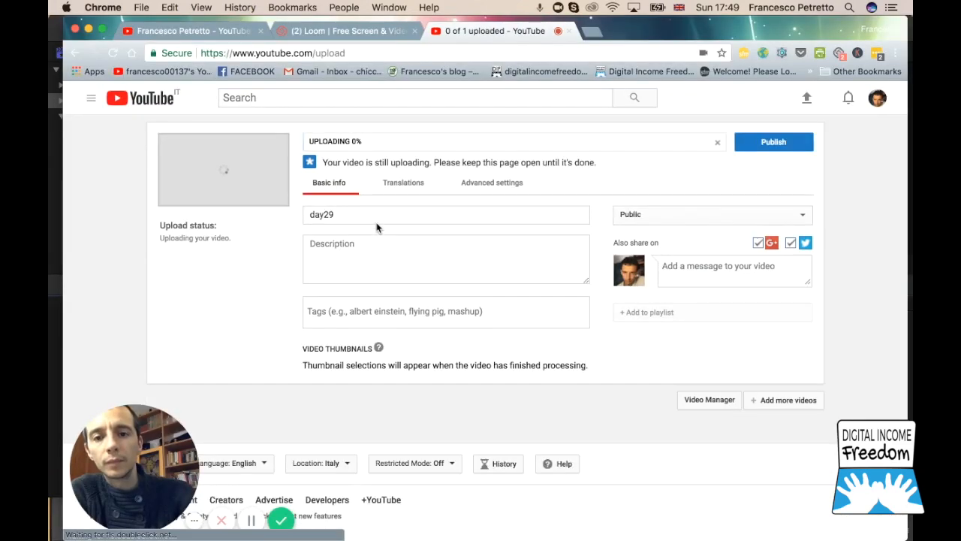
- Set the video title to "How I edit my videos | day29 - 120days to Freedom"
{"action": "left_click", "coordinate": [307, 251]}
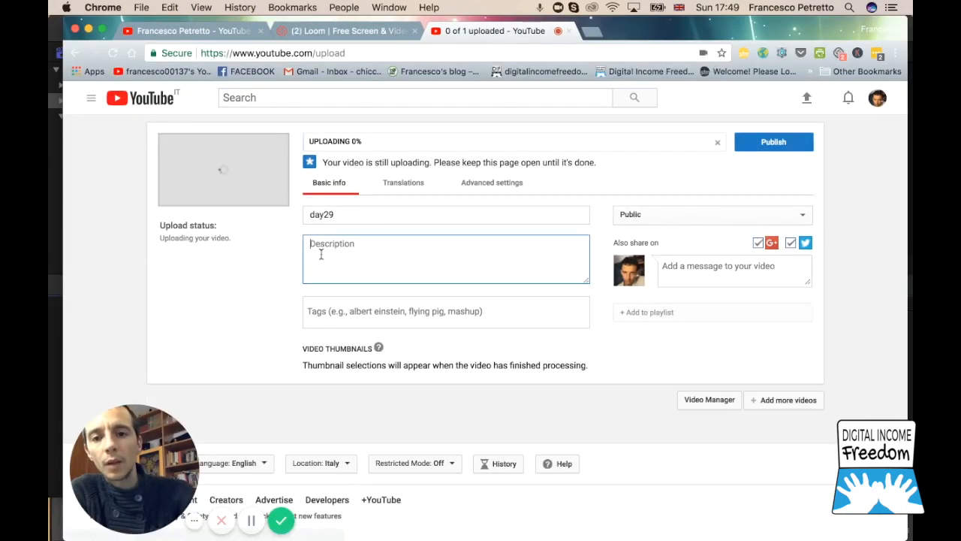
{"action": "left_click", "coordinate": [336, 215]}
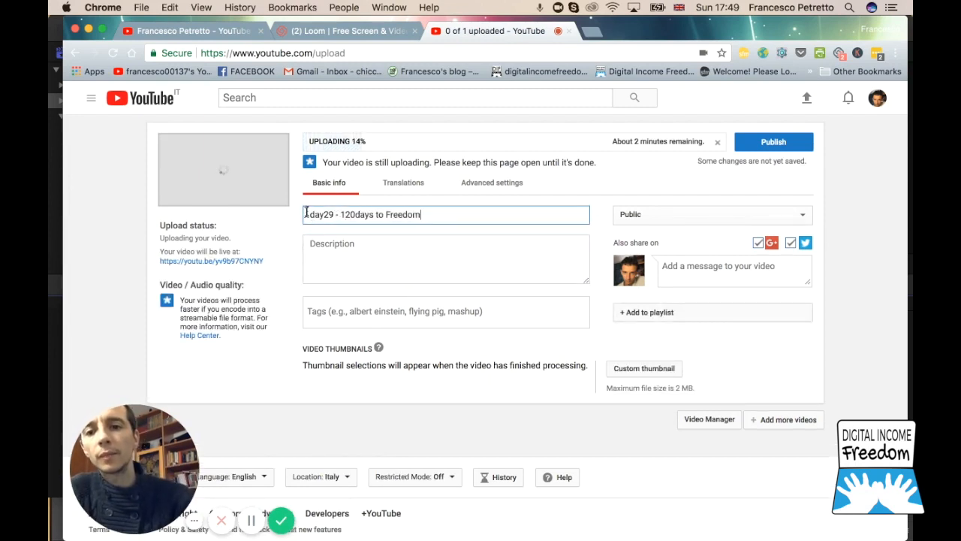
{"action": "type", "text": "How I edit my "}
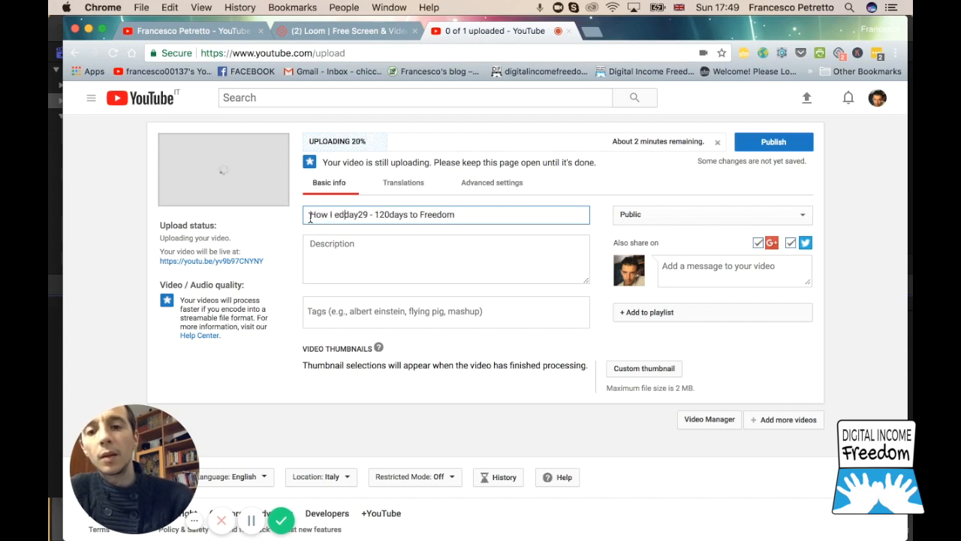
{"action": "type", "text": "videos |"}
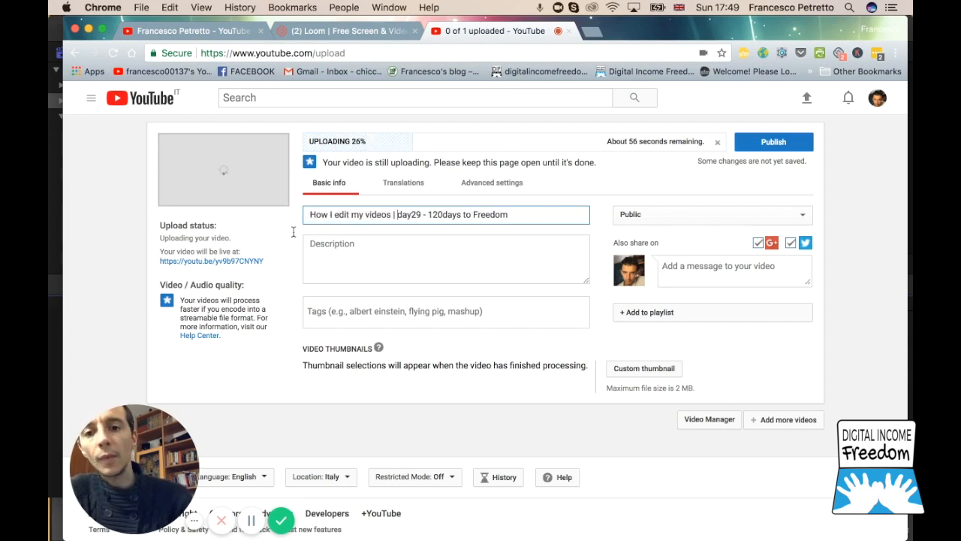
- Begin the video description with "How I edit my videos on final cut pro...."
{"action": "left_click", "coordinate": [327, 248]}
{"action": "type", "text": "How I edit my videos on final"}
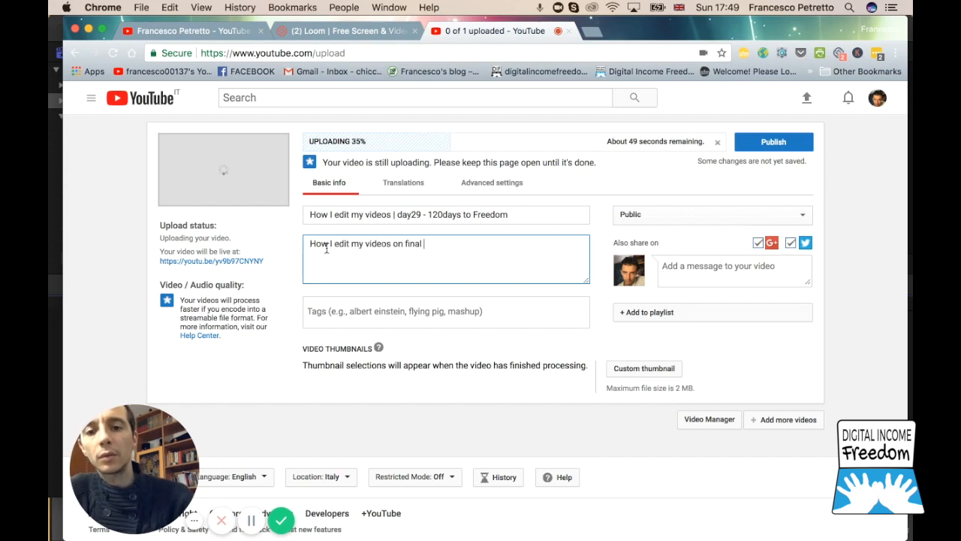
{"action": "scroll", "coordinate": [387, 263], "scroll_direction": "down", "scroll_amount": 1}
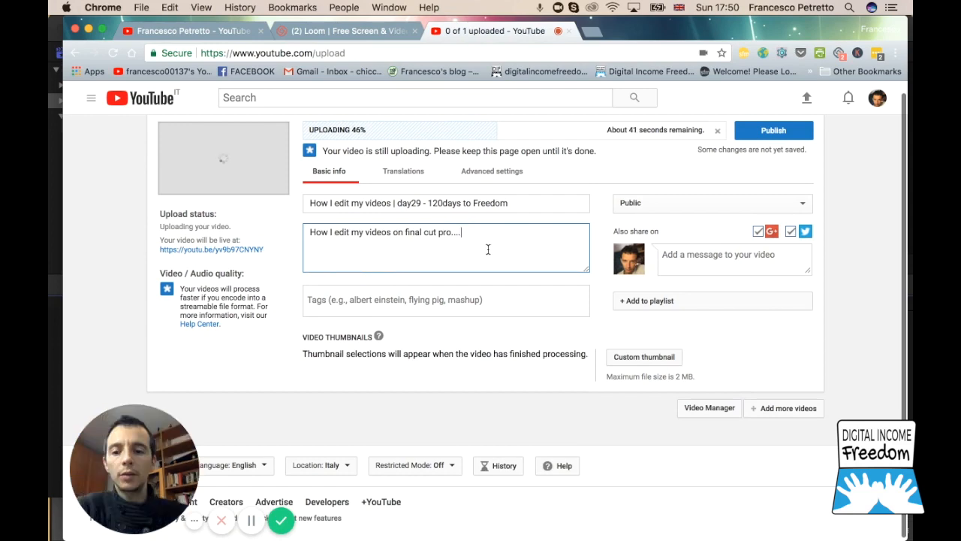
- Copy the full text of 120DAYS YT Description.rtf from the desktop and paste it into the video description
{"action": "key", "text": "F11"}
{"action": "double_click", "coordinate": [860, 445]}
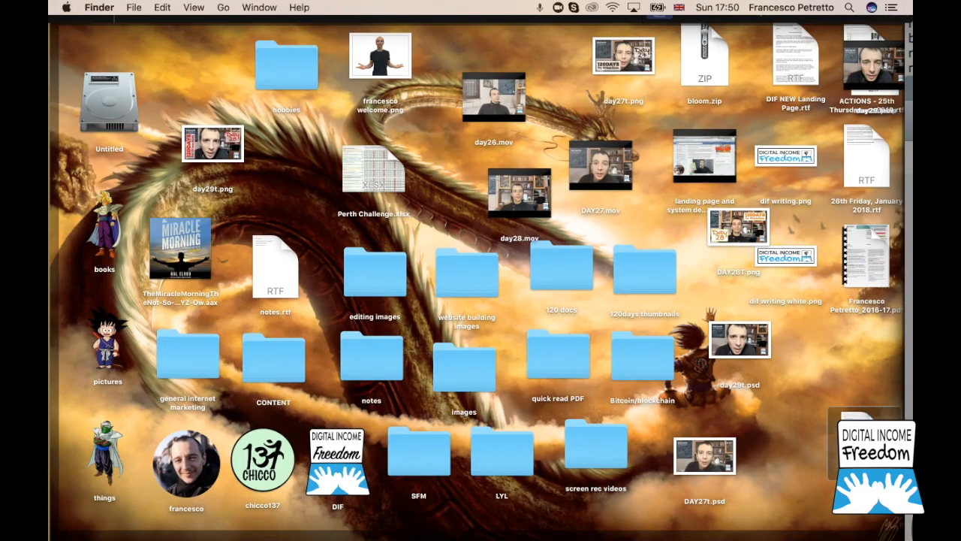
{"action": "key", "text": "F11"}
{"action": "left_click_drag", "start_coordinate": [217, 478], "coordinate": [49, 49]}
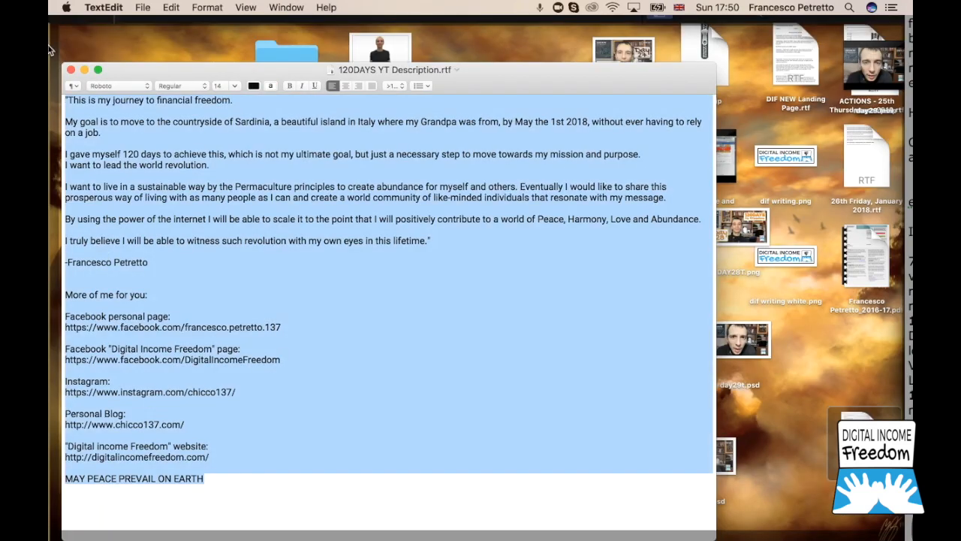
{"action": "key", "text": "F11"}
{"action": "key", "text": "ctrl+Up"}
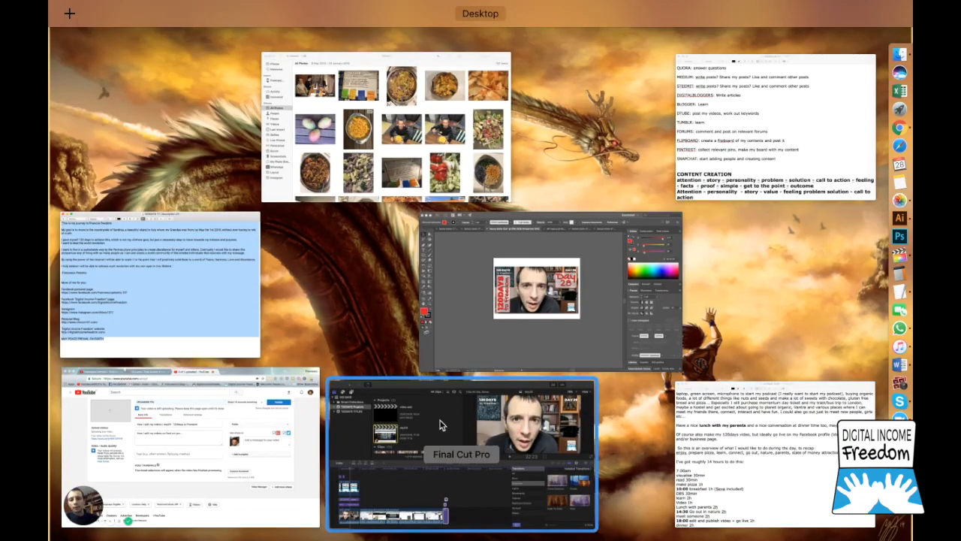
{"action": "left_click", "coordinate": [248, 401]}
{"action": "key", "text": "super+v"}
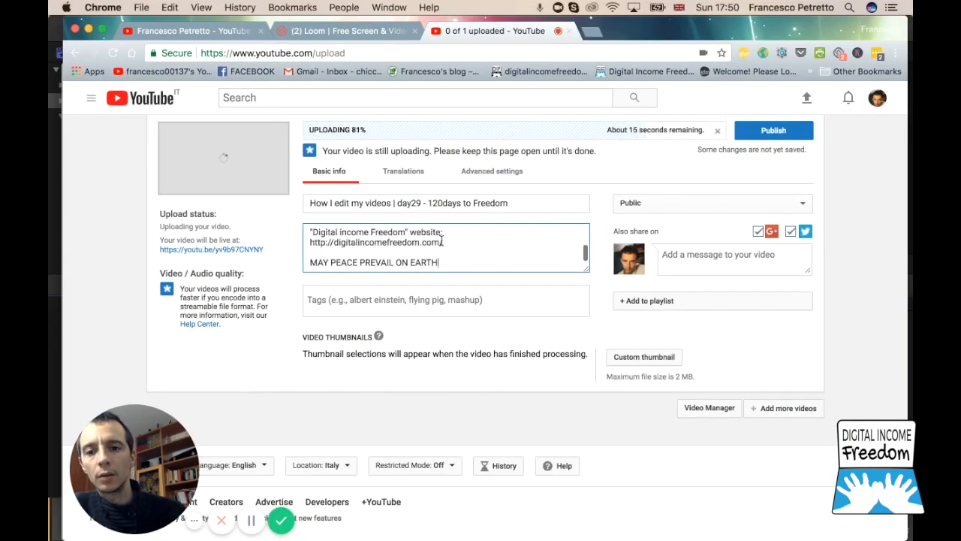
- Tag the video with "financial freedom" and "finalcut pro" and enter "#financialfreedom" as the share message
{"action": "left_click", "coordinate": [327, 299]}
{"action": "type", "text": "financial"}
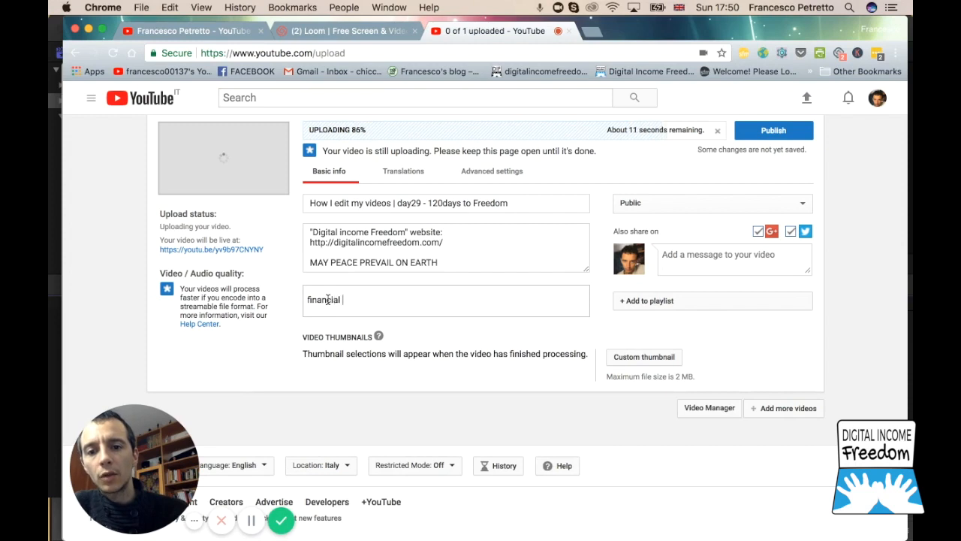
{"action": "type", "text": " freedom"}
{"action": "key", "text": "Return"}
{"action": "type", "text": "financial"}
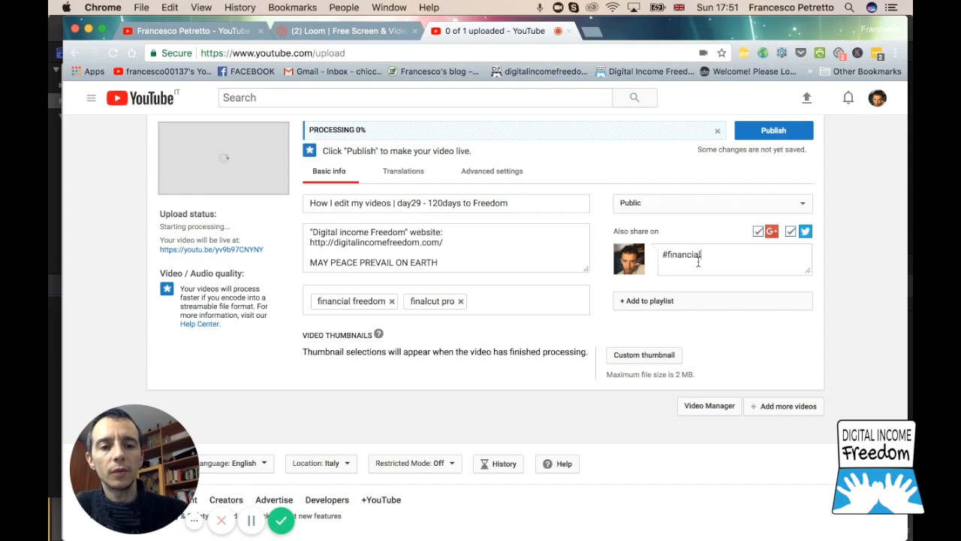
- Change the video's visibility to Private
{"action": "scroll", "coordinate": [740, 287], "scroll_direction": "up", "scroll_amount": 1}
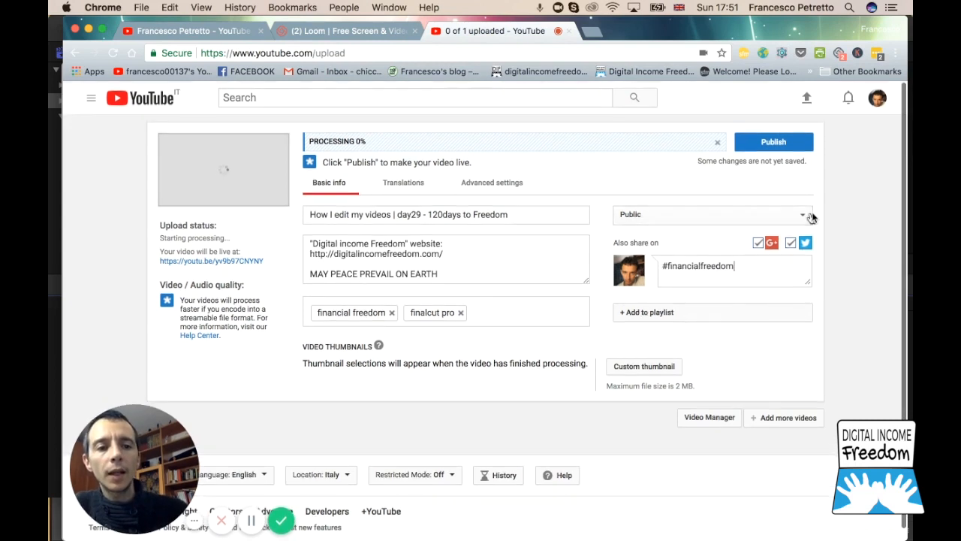
{"action": "left_click", "coordinate": [805, 215]}
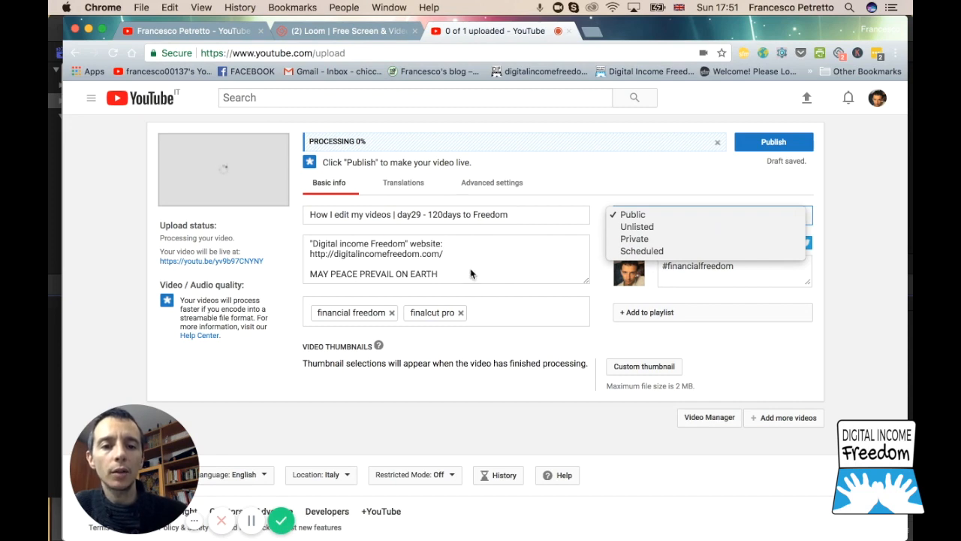
{"action": "left_click", "coordinate": [665, 238]}
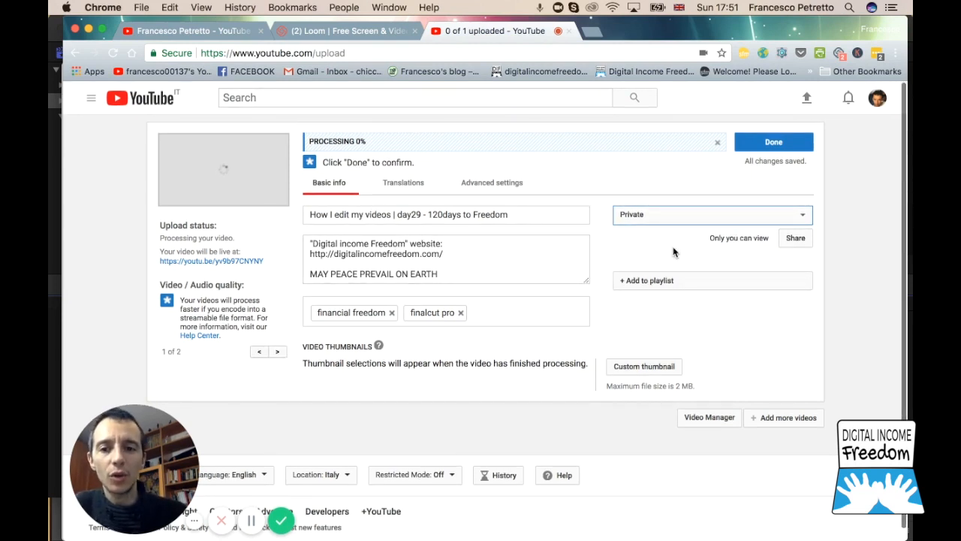
- Upload day29t.png from the desktop as the custom thumbnail and confirm the video's details
{"action": "left_click", "coordinate": [647, 367]}
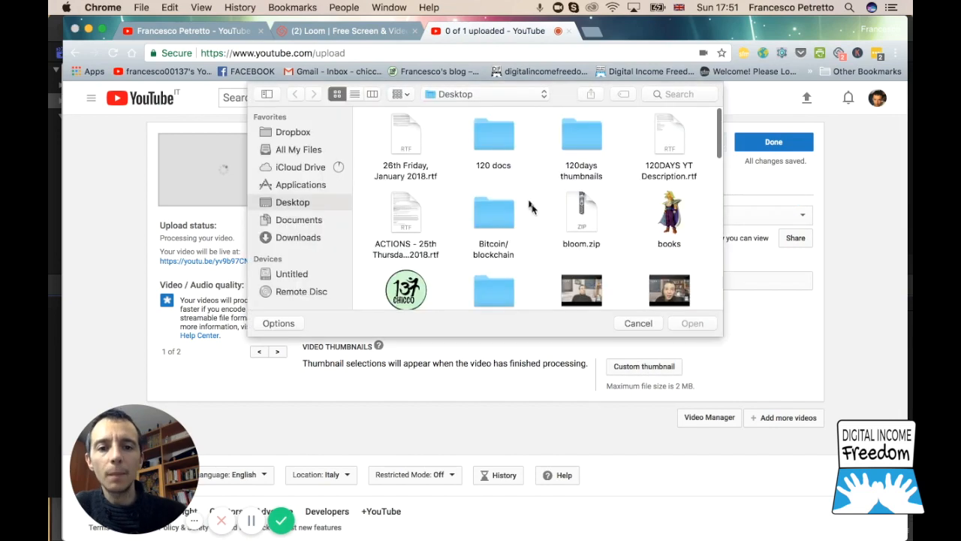
{"action": "scroll", "coordinate": [524, 194], "scroll_direction": "down", "scroll_amount": 5}
{"action": "scroll", "coordinate": [524, 194], "scroll_direction": "down", "scroll_amount": 5}
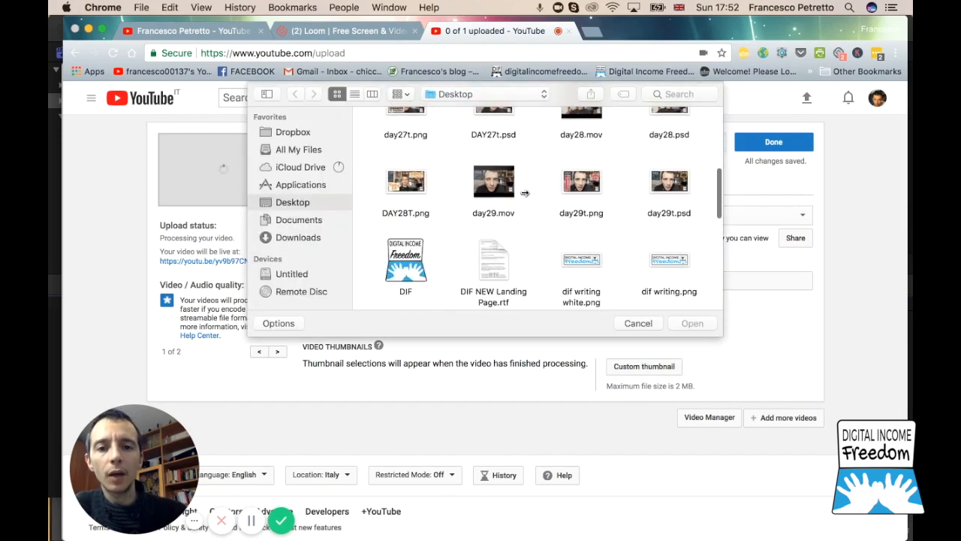
{"action": "left_click", "coordinate": [580, 146]}
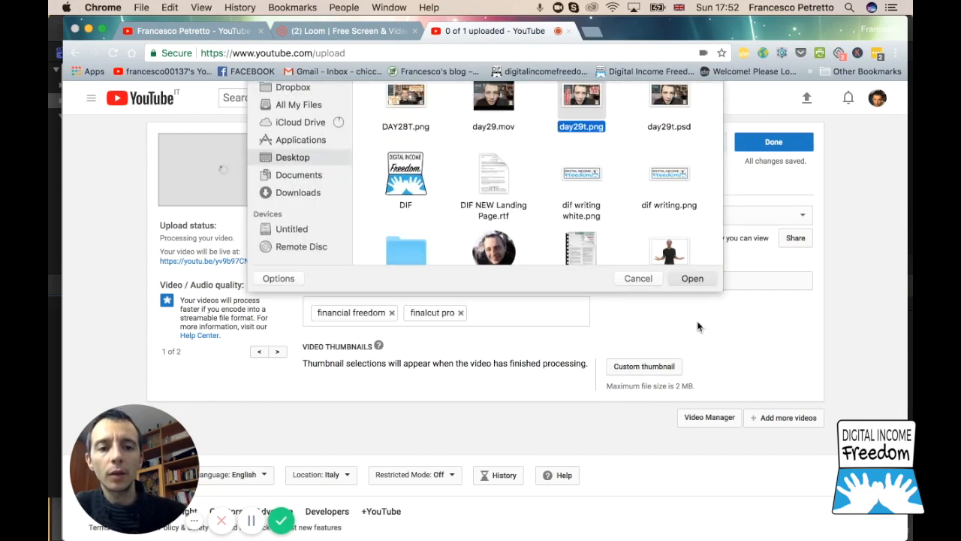
{"action": "left_click", "coordinate": [694, 324]}
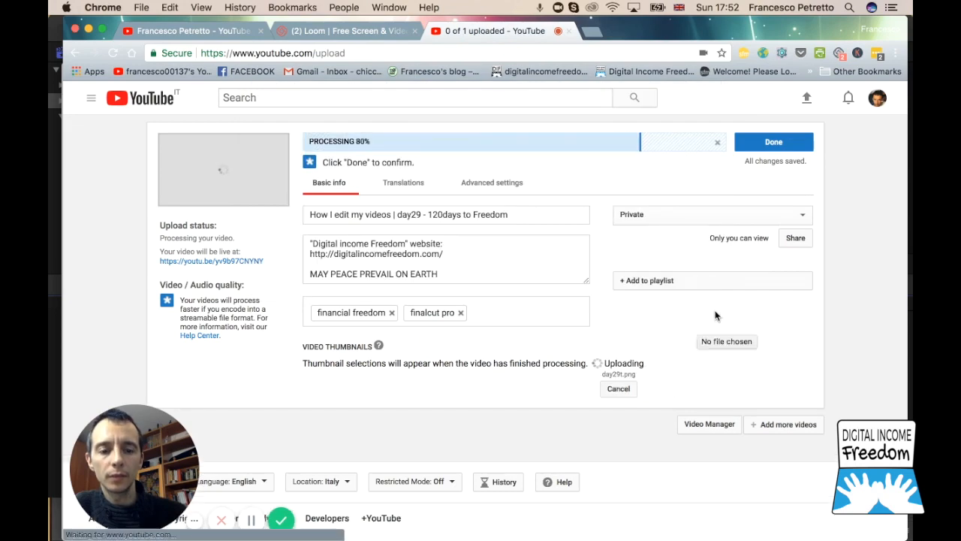
{"action": "scroll", "coordinate": [773, 313], "scroll_direction": "down", "scroll_amount": 1}
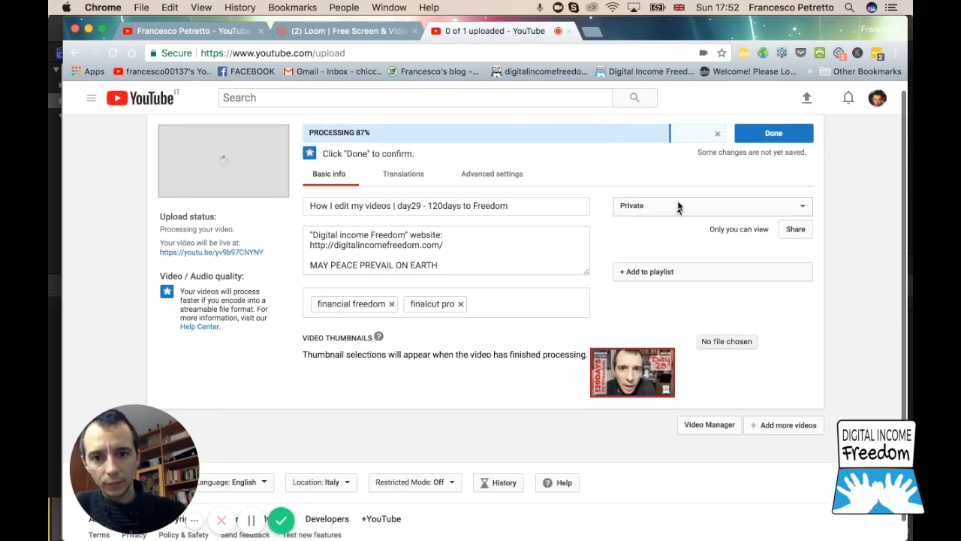
{"action": "scroll", "coordinate": [678, 207], "scroll_direction": "up", "scroll_amount": 1}
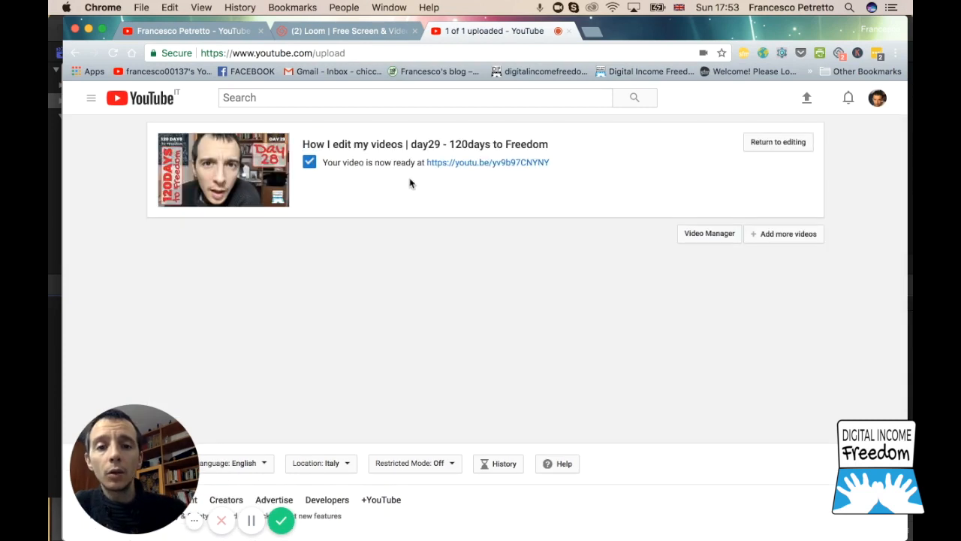
- Open the uploaded day29 video's Info & Settings page through the Video Manager
{"action": "left_click", "coordinate": [695, 237]}
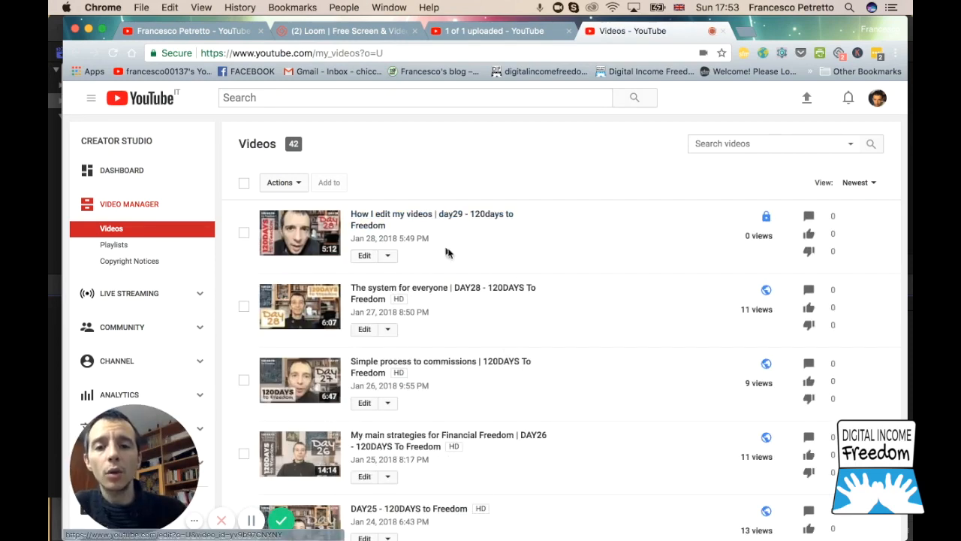
{"action": "left_click", "coordinate": [417, 219]}
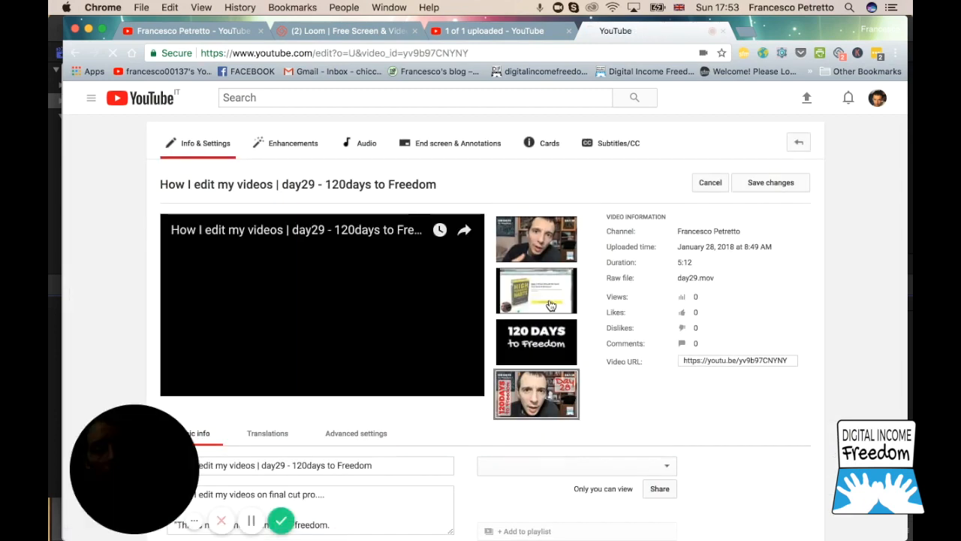
- Open Facebook in a new browser tab and go to the account's own profile
{"action": "left_click", "coordinate": [744, 31]}
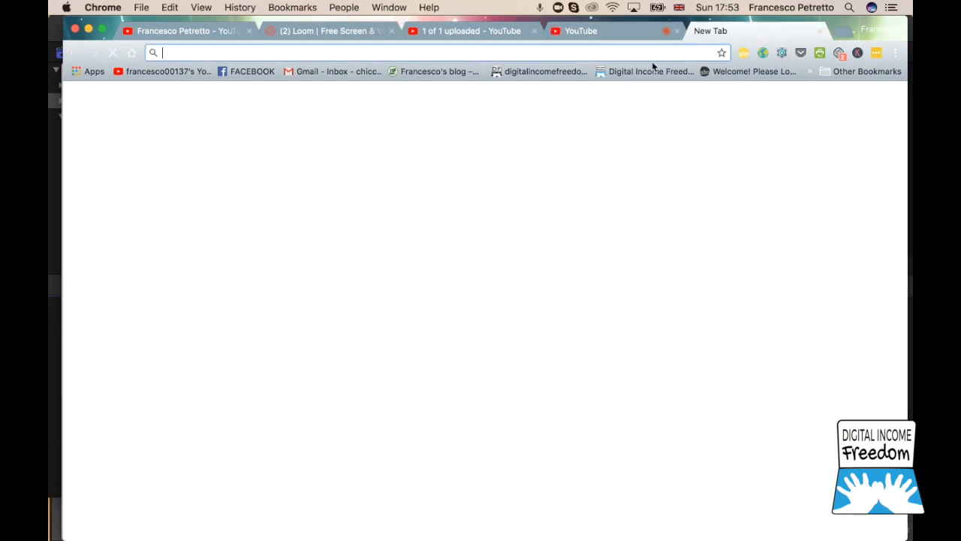
{"action": "left_click", "coordinate": [252, 72]}
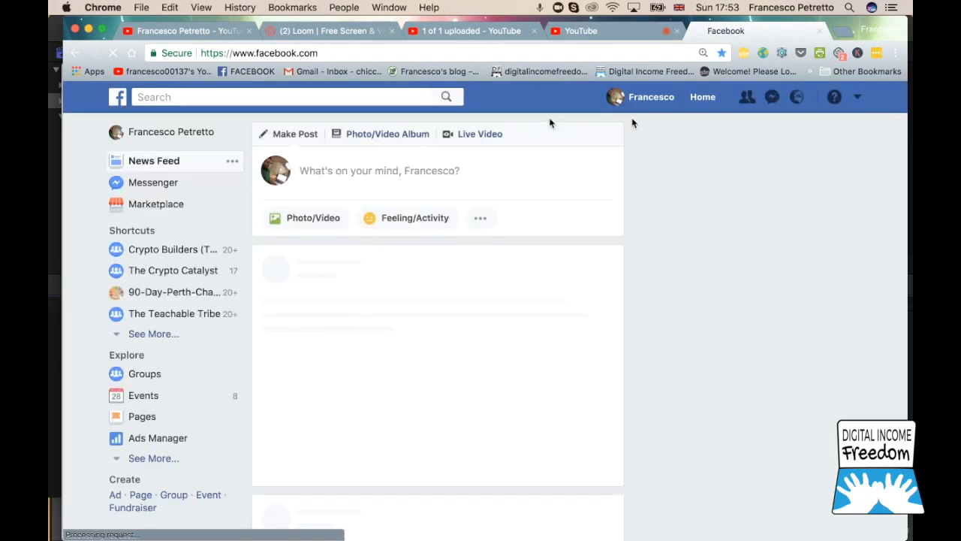
{"action": "left_click", "coordinate": [661, 98]}
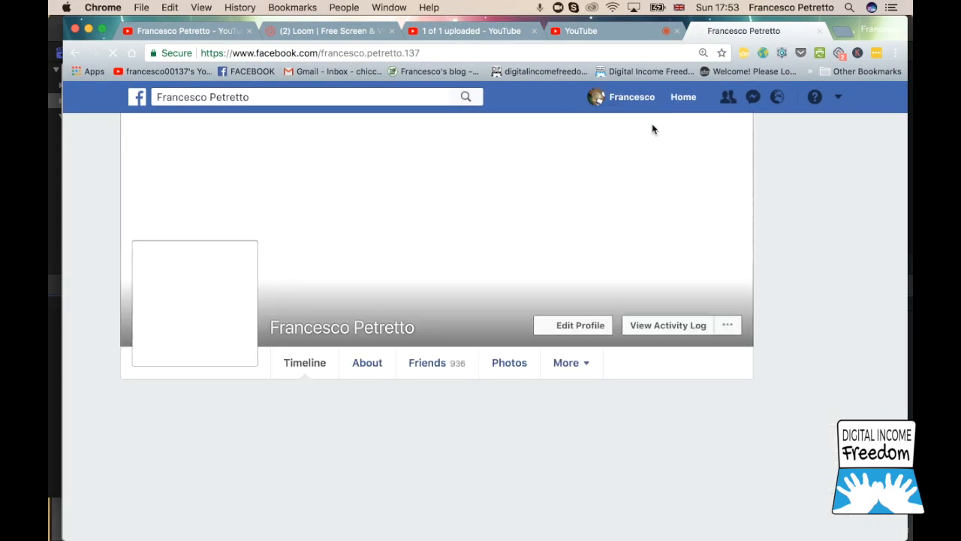
- Look through the profile timeline's shared 120DAYS video links, comparing large and small thumbnail previews
{"action": "scroll", "coordinate": [564, 275], "scroll_direction": "down", "scroll_amount": 7}
{"action": "scroll", "coordinate": [565, 277], "scroll_direction": "down", "scroll_amount": 5}
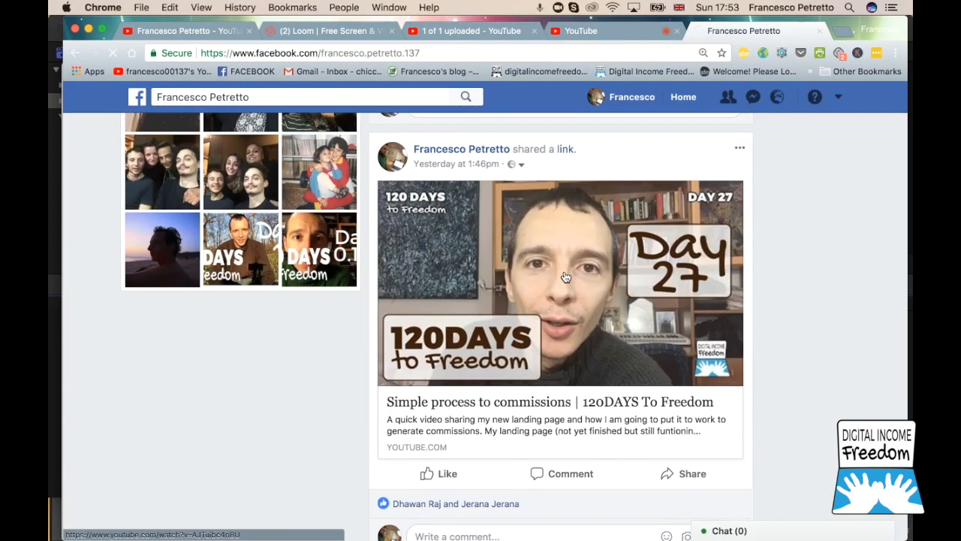
{"action": "scroll", "coordinate": [569, 305], "scroll_direction": "down", "scroll_amount": 5}
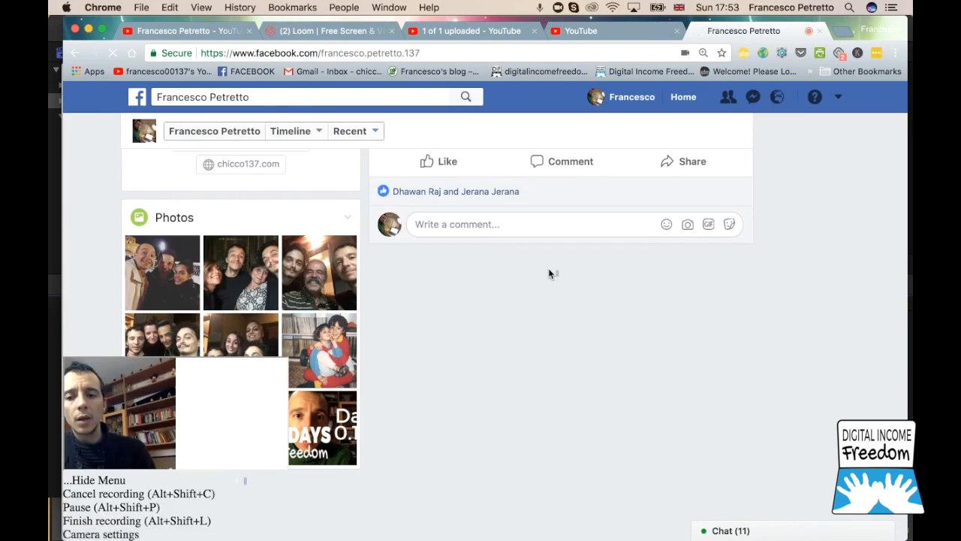
{"action": "scroll", "coordinate": [549, 273], "scroll_direction": "up", "scroll_amount": 3}
{"action": "scroll", "coordinate": [549, 273], "scroll_direction": "up", "scroll_amount": 2}
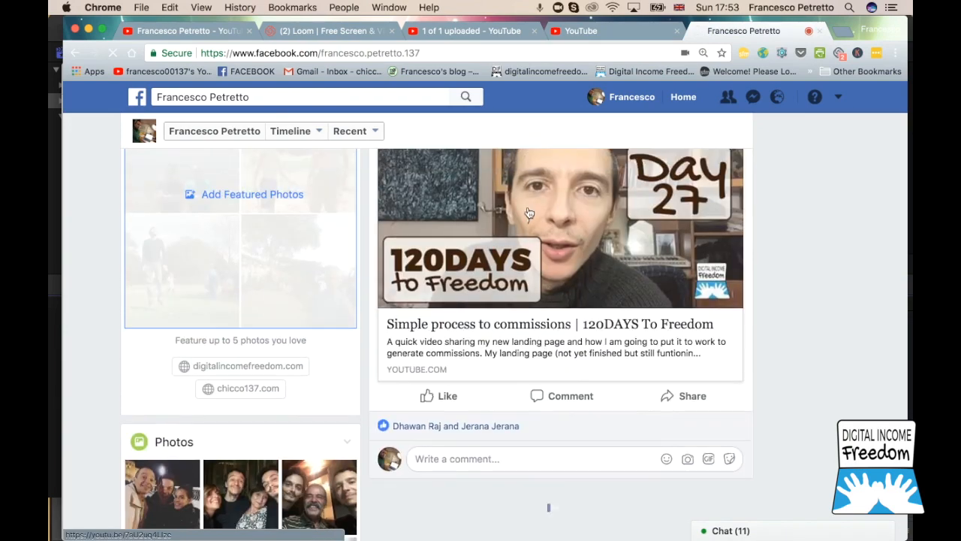
{"action": "scroll", "coordinate": [549, 245], "scroll_direction": "down", "scroll_amount": 15}
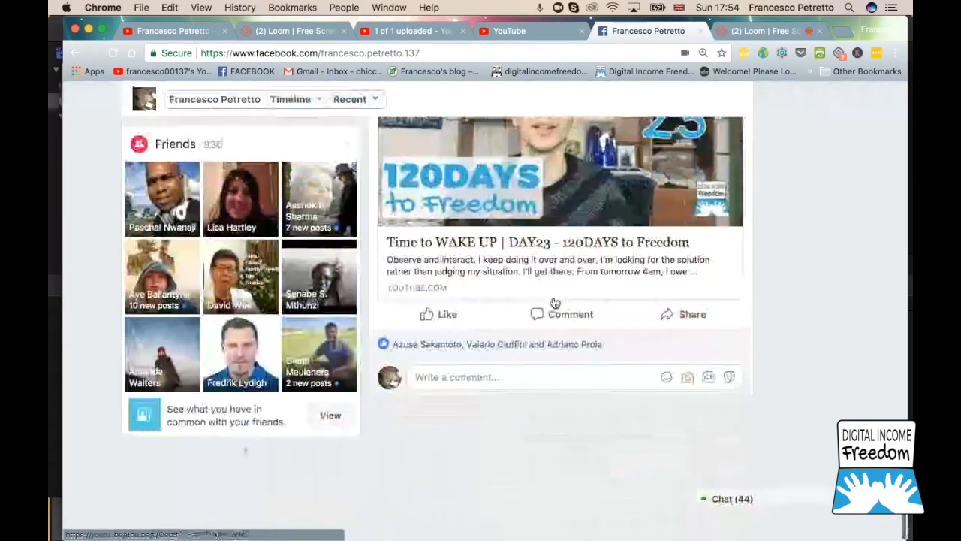
{"action": "scroll", "coordinate": [553, 303], "scroll_direction": "down", "scroll_amount": 5}
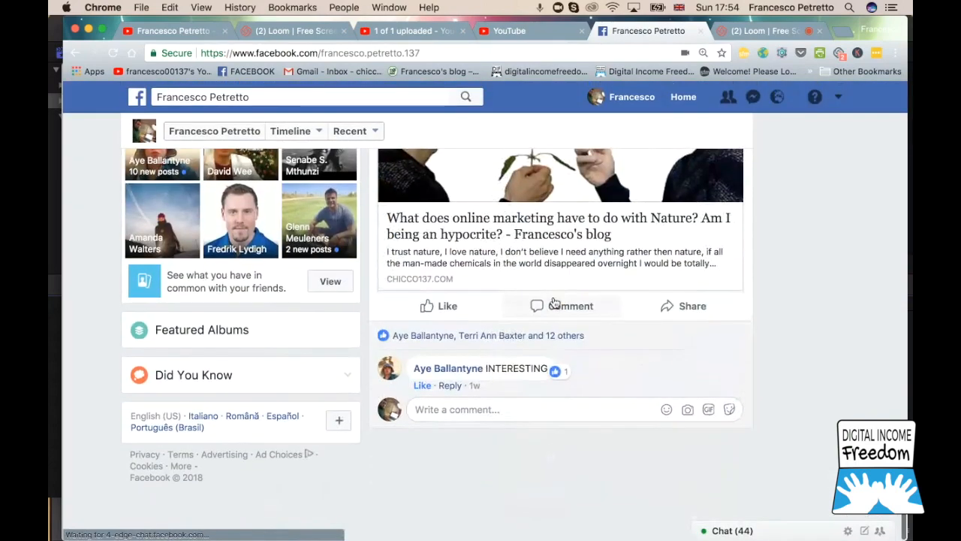
{"action": "scroll", "coordinate": [553, 303], "scroll_direction": "down", "scroll_amount": 10}
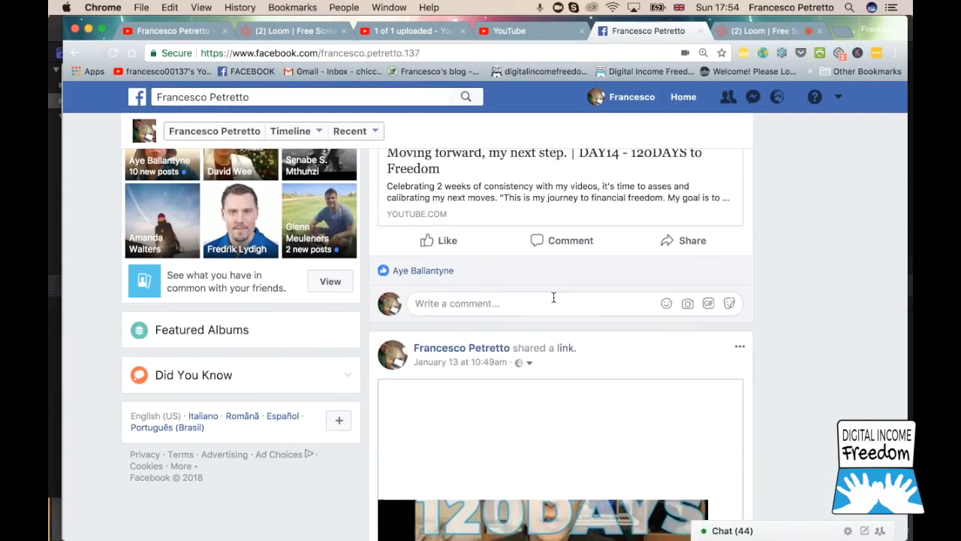
{"action": "scroll", "coordinate": [553, 303], "scroll_direction": "down", "scroll_amount": 10}
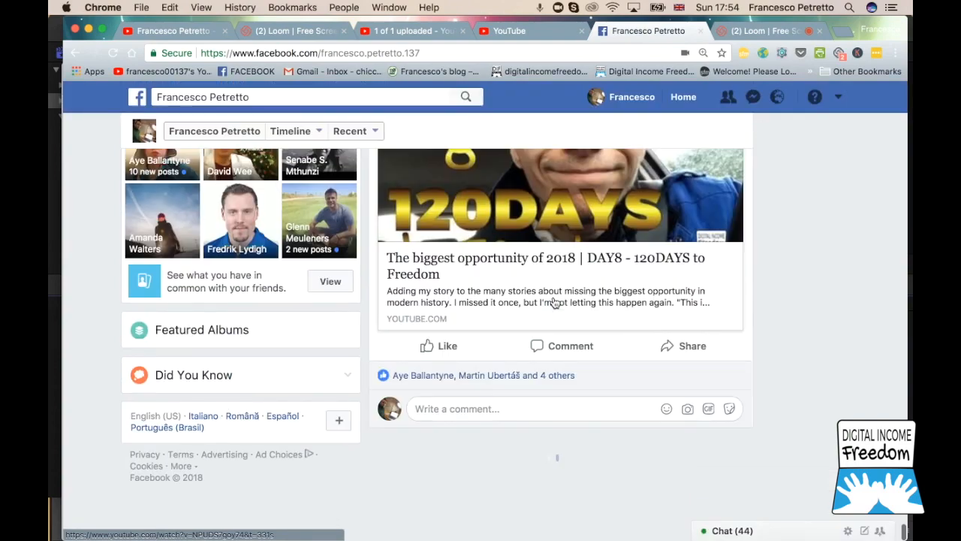
{"action": "scroll", "coordinate": [554, 303], "scroll_direction": "down", "scroll_amount": 10}
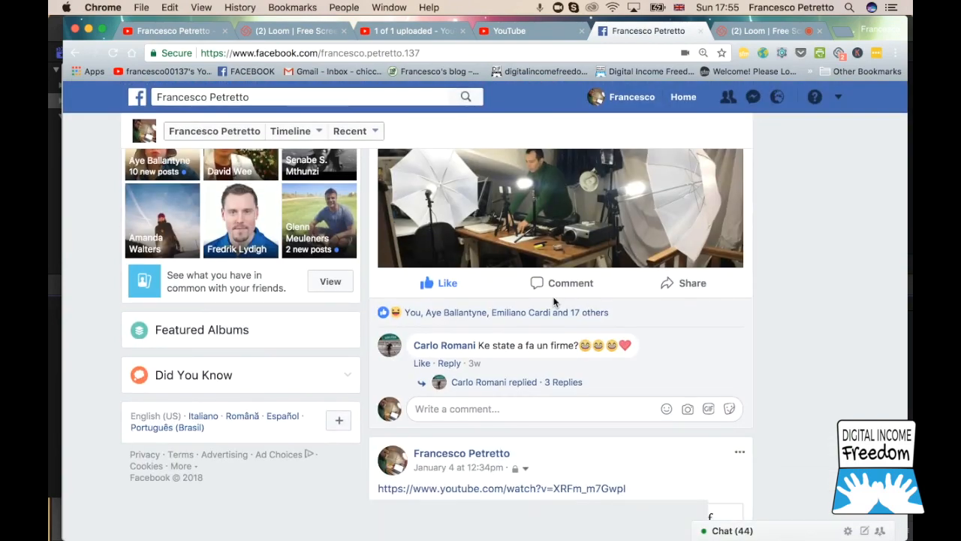
{"action": "scroll", "coordinate": [553, 302], "scroll_direction": "up", "scroll_amount": 10}
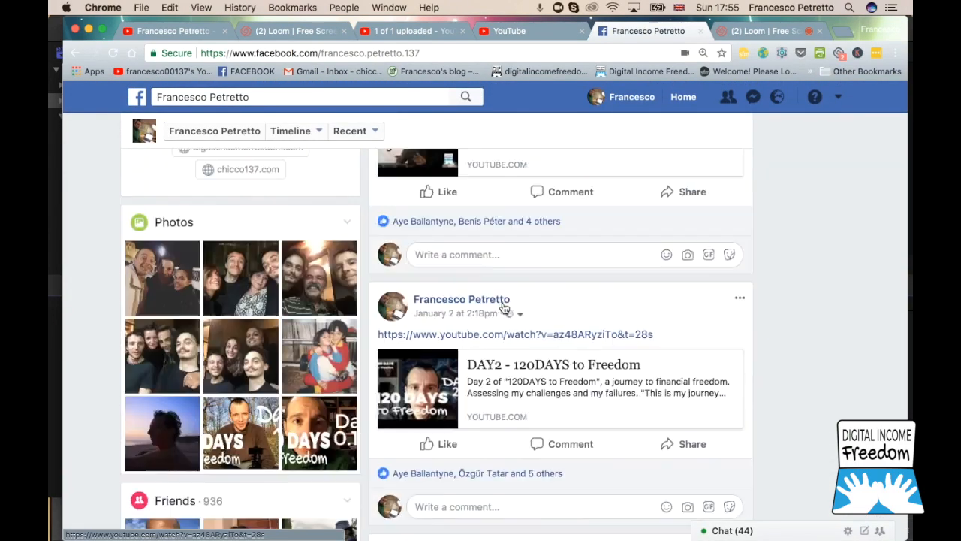
{"action": "scroll", "coordinate": [450, 241], "scroll_direction": "up", "scroll_amount": 10}
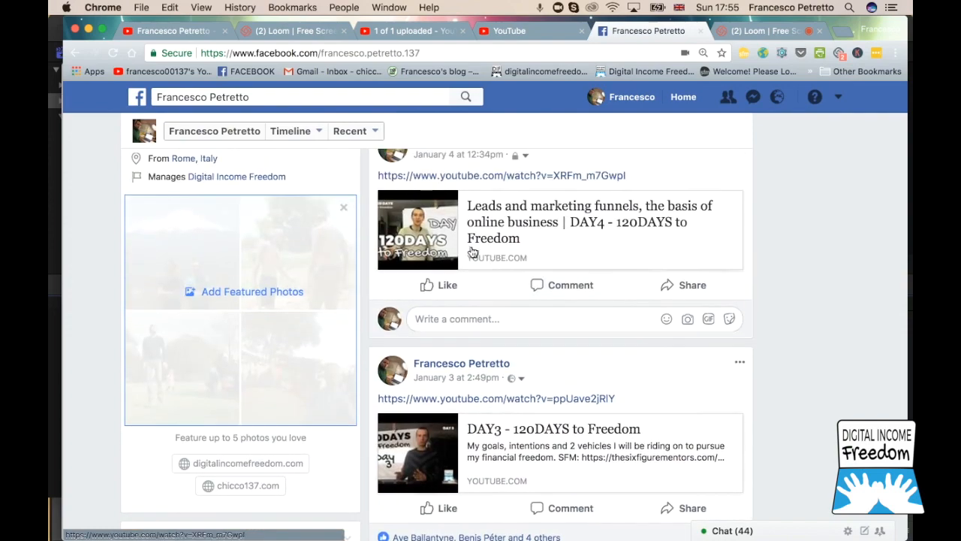
{"action": "scroll", "coordinate": [473, 250], "scroll_direction": "up", "scroll_amount": 15}
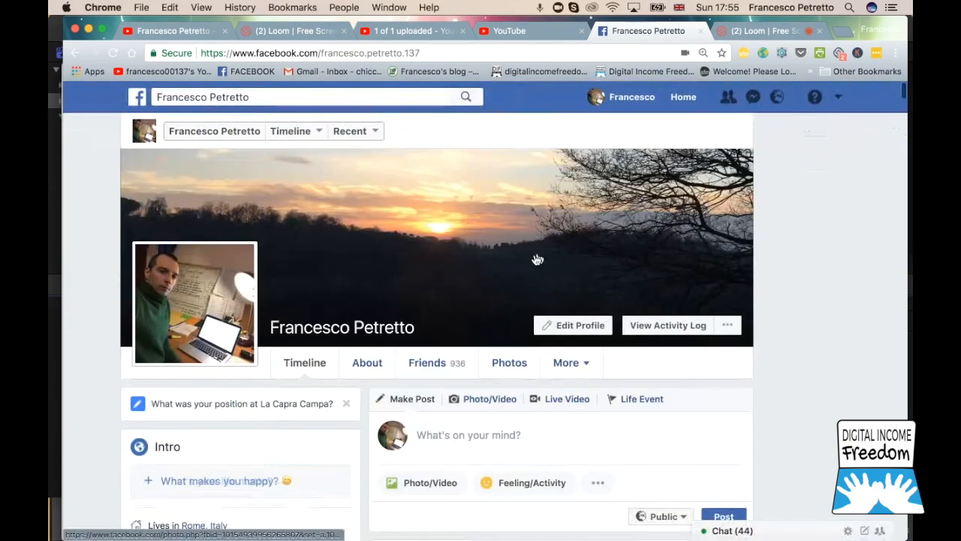
- Open the bookmarked Facebook for Developers Debugger in a new tab and return to the day29 video's YouTube edit page
{"action": "left_click", "coordinate": [841, 31]}
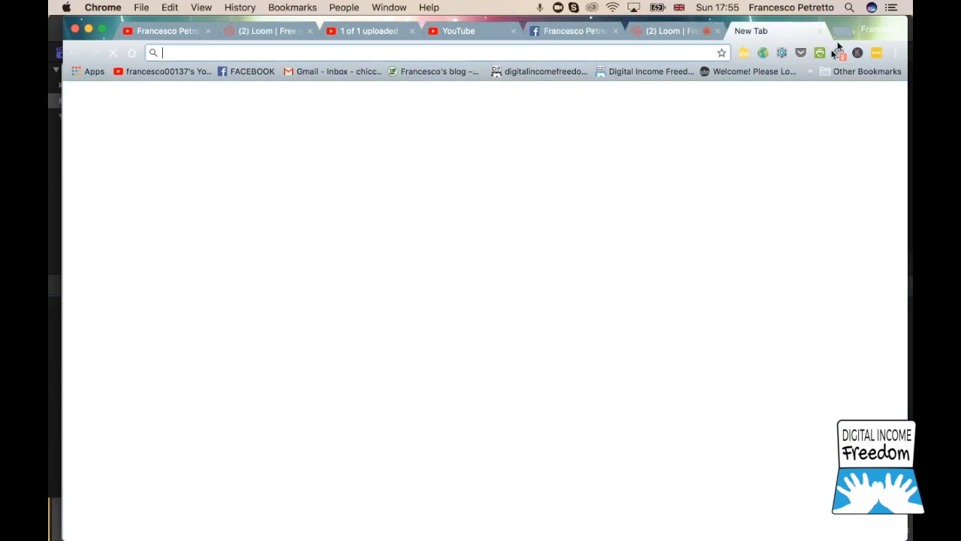
{"action": "left_click", "coordinate": [810, 73]}
{"action": "scroll", "coordinate": [714, 316], "scroll_direction": "down", "scroll_amount": 10}
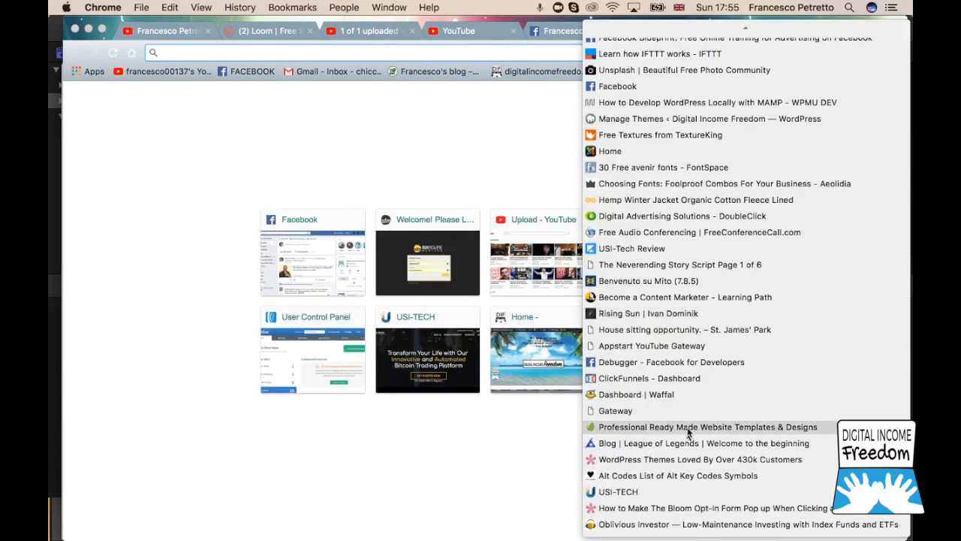
{"action": "left_click", "coordinate": [616, 361]}
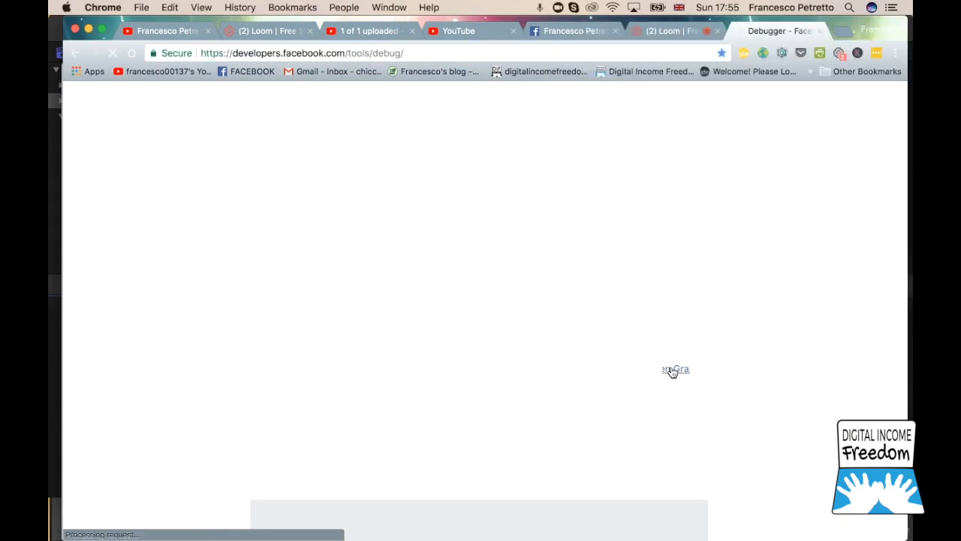
{"action": "left_click", "coordinate": [450, 32]}
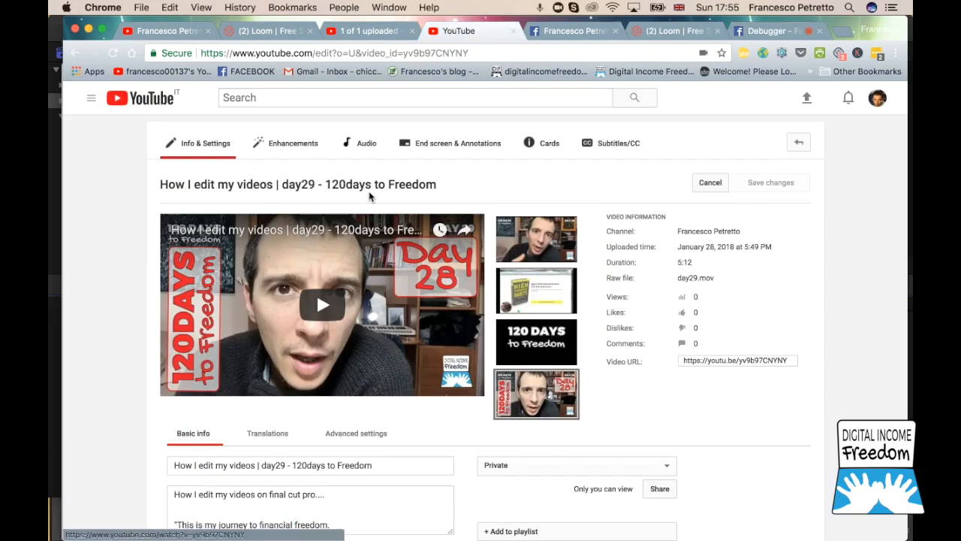
{"action": "left_click_drag", "start_coordinate": [801, 365], "coordinate": [777, 363]}
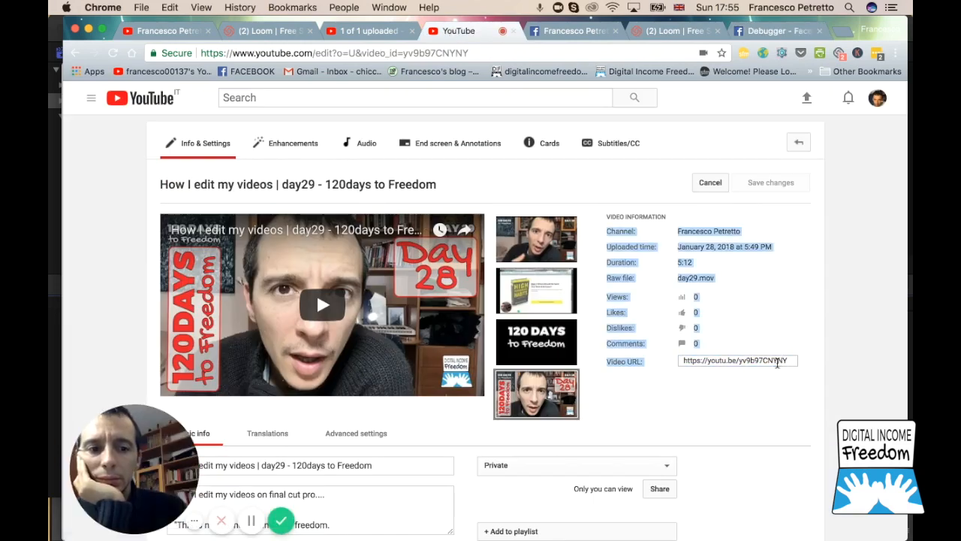
{"action": "left_click", "coordinate": [781, 362]}
{"action": "key", "text": "ctrl+c"}
{"action": "left_click", "coordinate": [774, 31]}
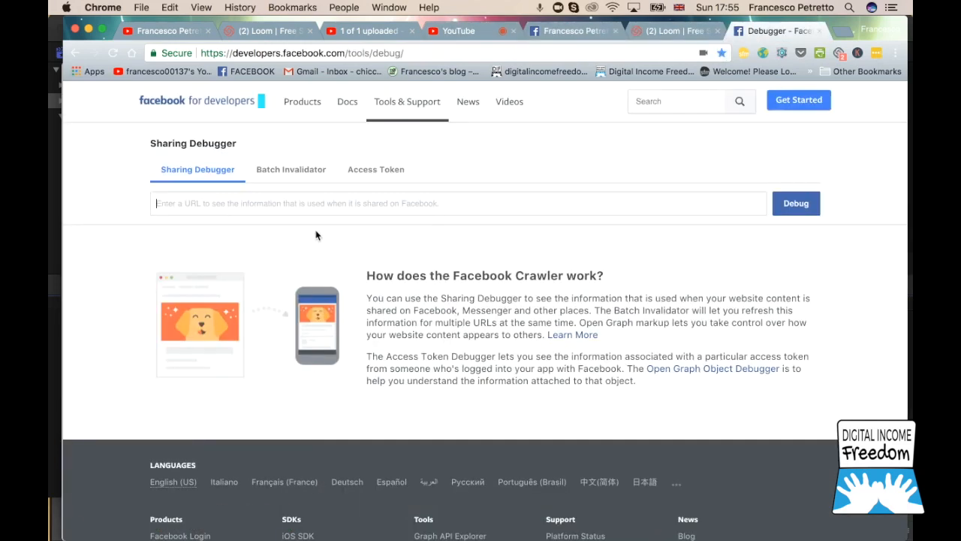
{"action": "left_click", "coordinate": [271, 203]}
{"action": "key", "text": "ctrl+v"}
{"action": "left_click", "coordinate": [792, 206]}
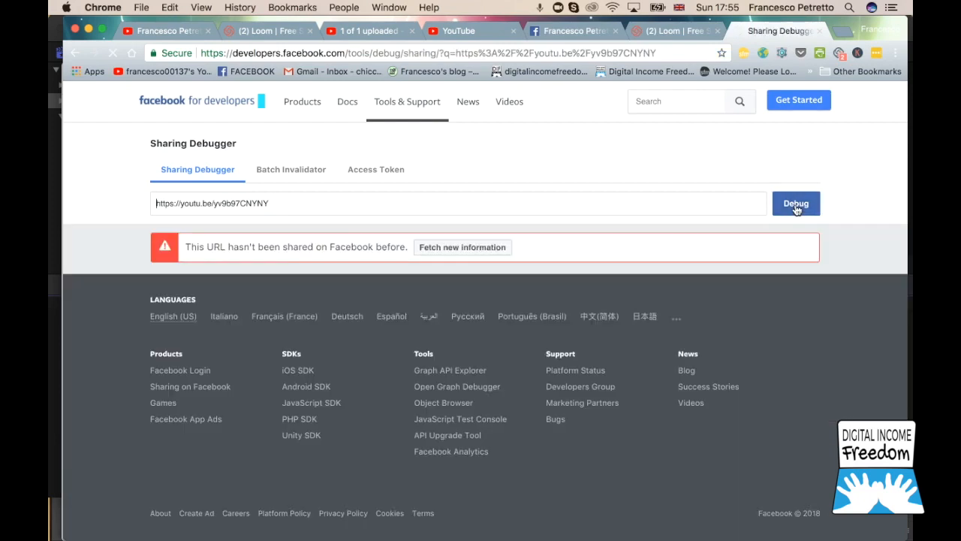
{"action": "left_click", "coordinate": [490, 249]}
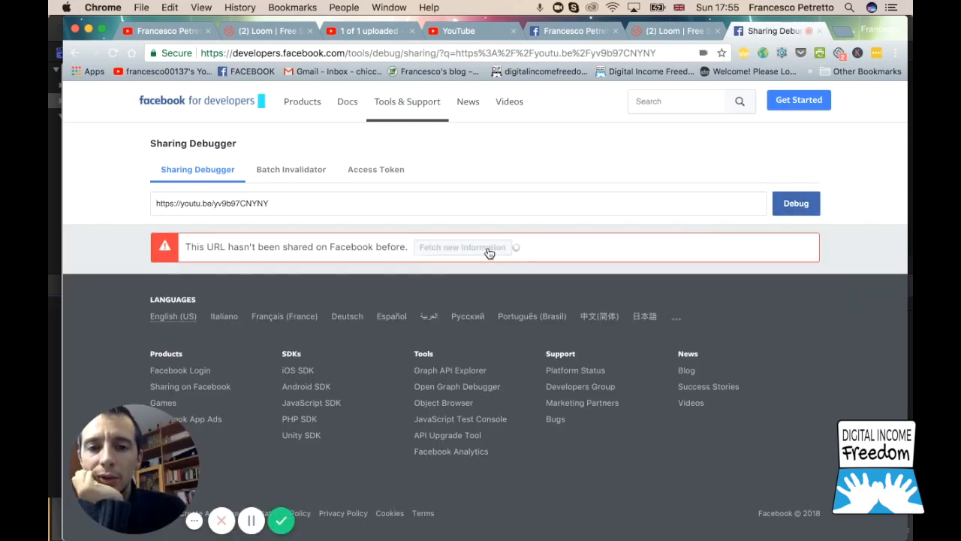
{"action": "scroll", "coordinate": [515, 369], "scroll_direction": "down", "scroll_amount": 5}
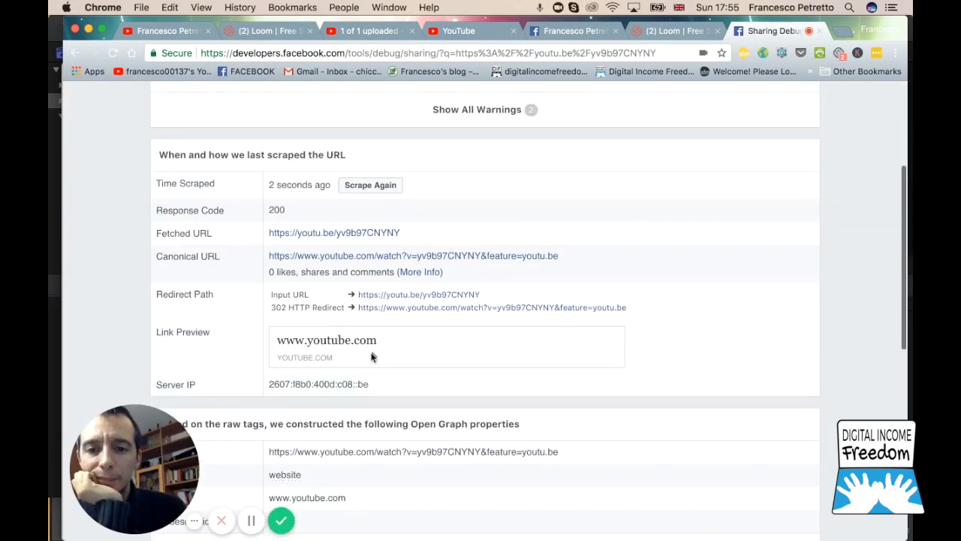
- Turn off Allow embedding in the day29 video's advanced settings on YouTube and save the changes
{"action": "left_click", "coordinate": [469, 31]}
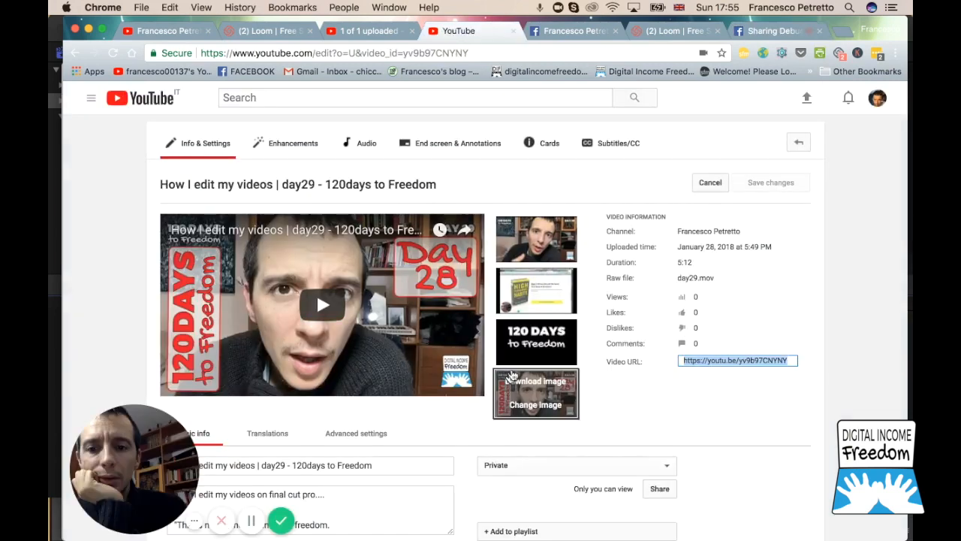
{"action": "scroll", "coordinate": [511, 376], "scroll_direction": "down", "scroll_amount": 3}
{"action": "left_click", "coordinate": [358, 302]}
{"action": "scroll", "coordinate": [457, 350], "scroll_direction": "down", "scroll_amount": 10}
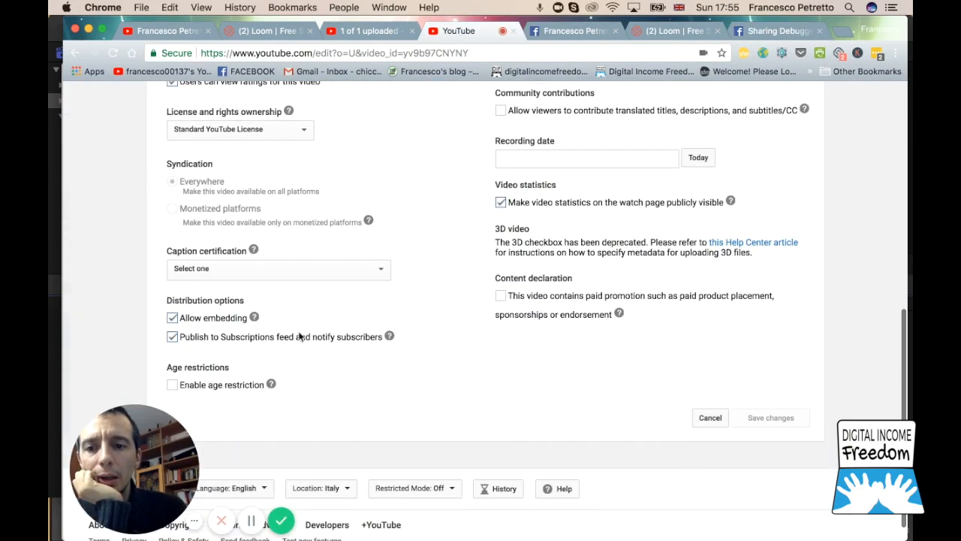
{"action": "left_click", "coordinate": [173, 318]}
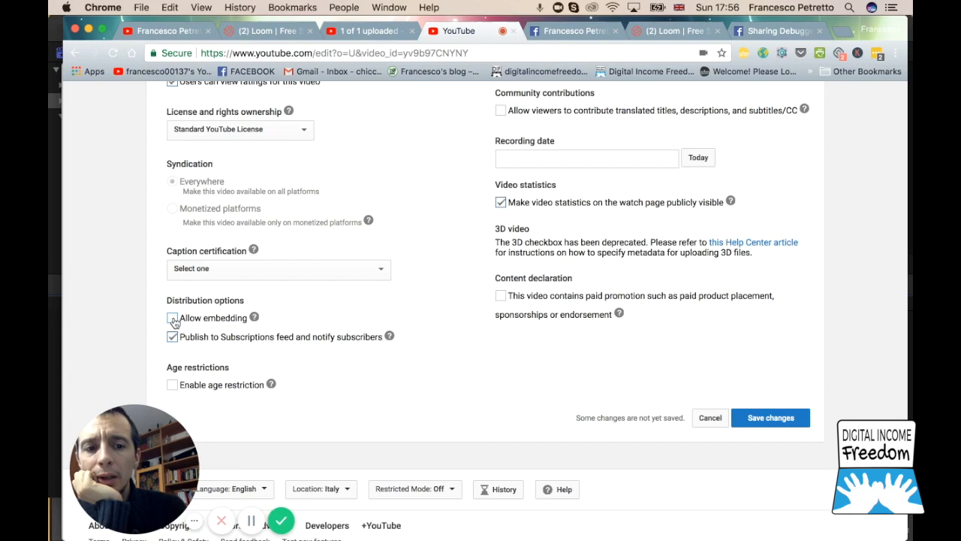
{"action": "left_click", "coordinate": [789, 421]}
- Run the day29 video's short URL through the Sharing Debugger again and examine the link preview's thumbnail, title and description
{"action": "left_click", "coordinate": [773, 31]}
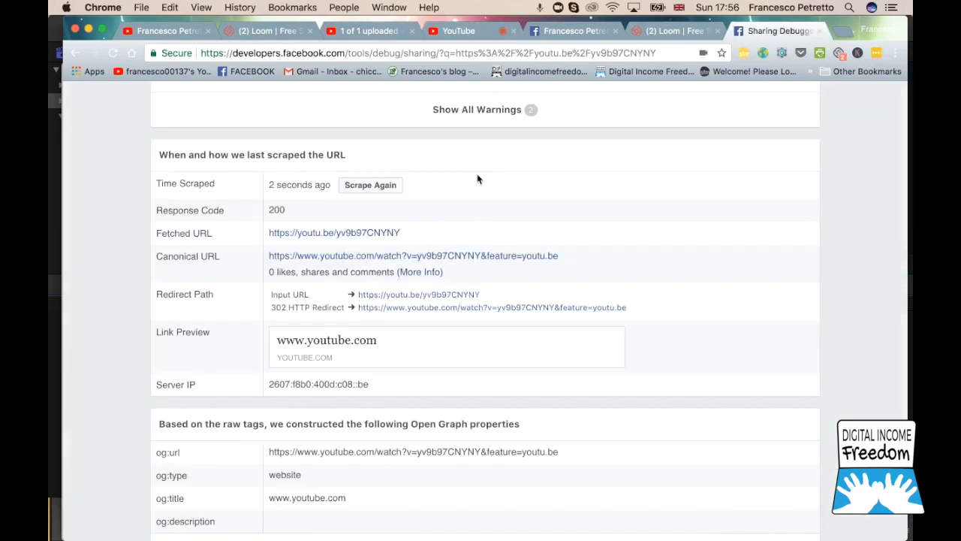
{"action": "scroll", "coordinate": [451, 195], "scroll_direction": "up", "scroll_amount": 5}
{"action": "left_click_drag", "start_coordinate": [311, 203], "coordinate": [131, 200]}
{"action": "key", "text": "super+v"}
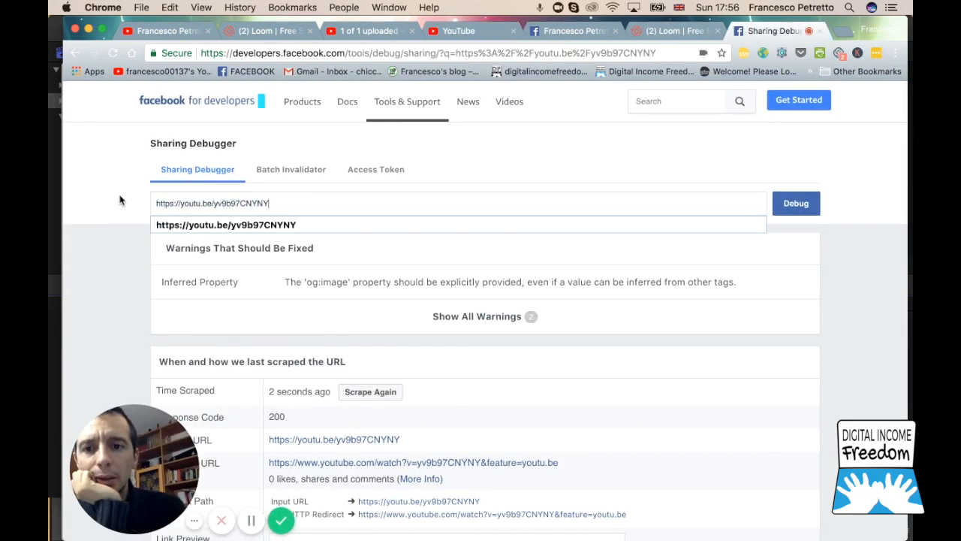
{"action": "left_click", "coordinate": [494, 223]}
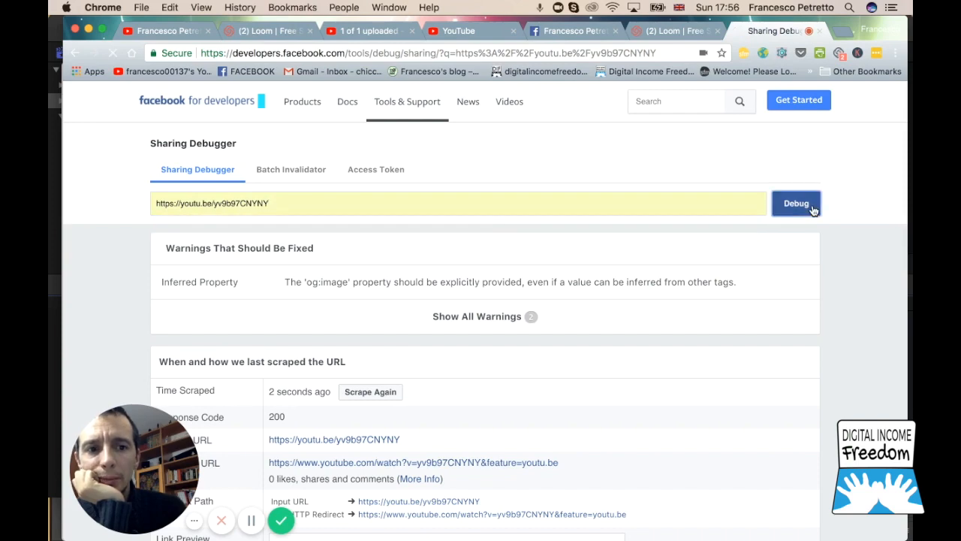
{"action": "scroll", "coordinate": [698, 300], "scroll_direction": "down", "scroll_amount": 4}
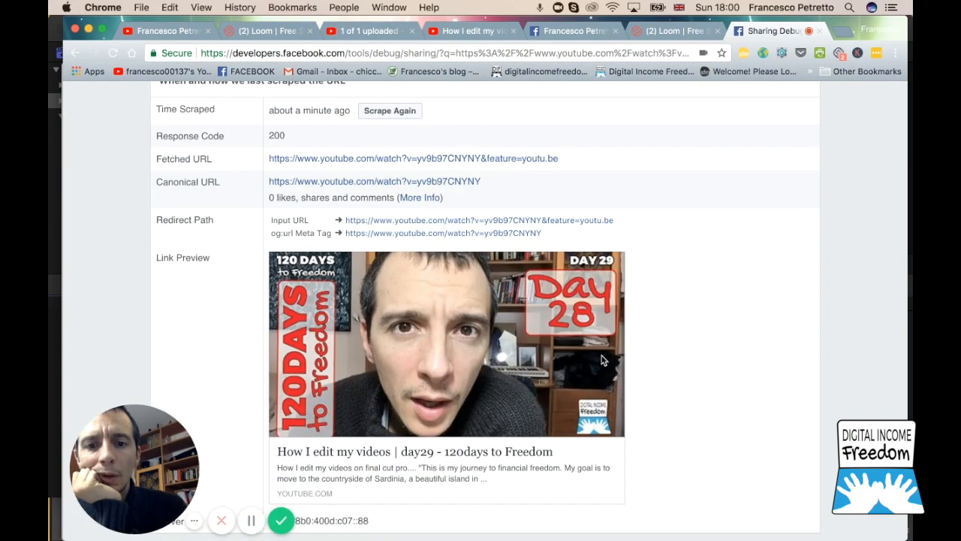
{"action": "scroll", "coordinate": [602, 360], "scroll_direction": "down", "scroll_amount": 3}
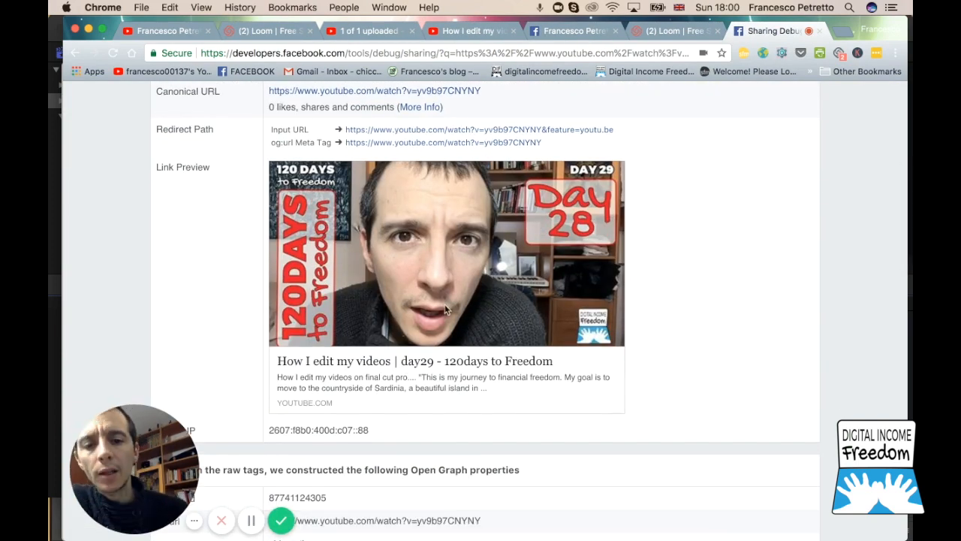
{"action": "scroll", "coordinate": [465, 315], "scroll_direction": "up", "scroll_amount": 1}
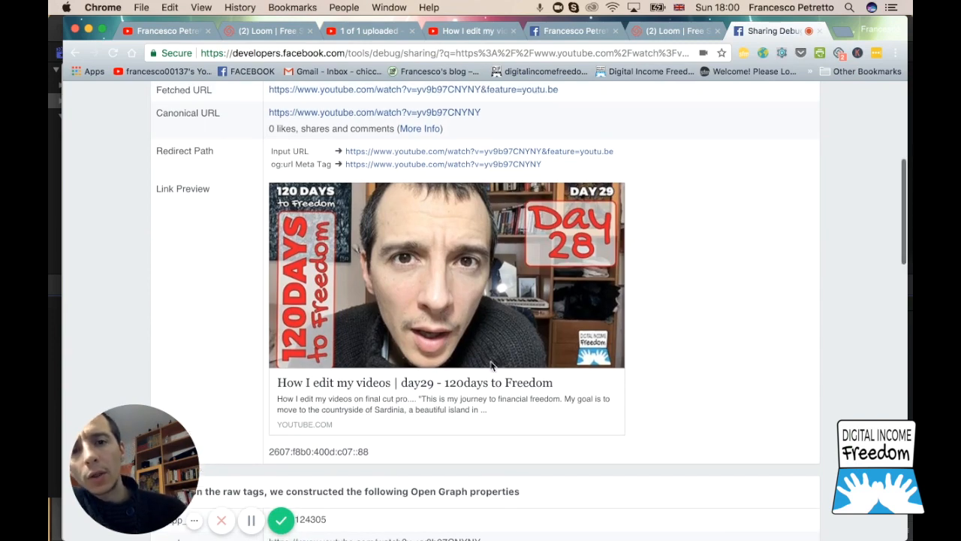
{"action": "left_click", "coordinate": [571, 30]}
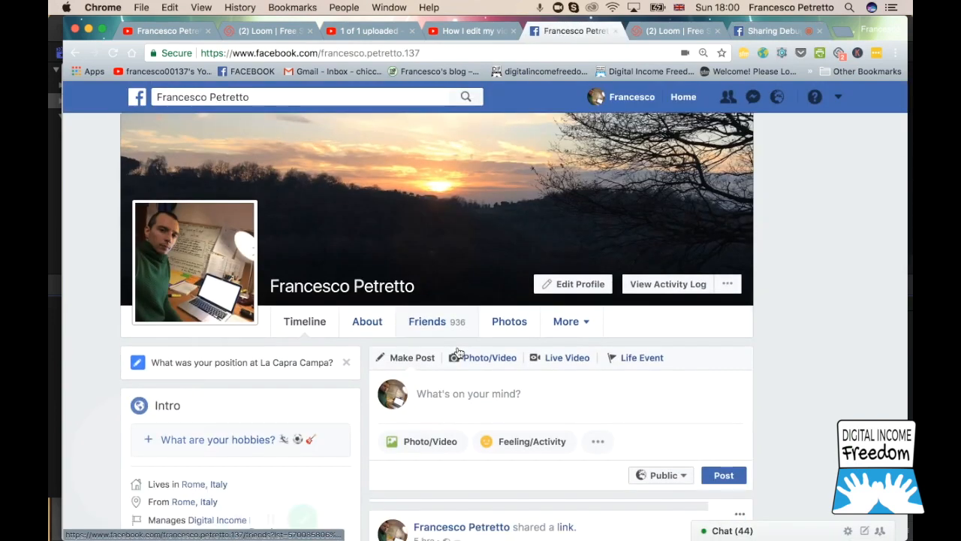
{"action": "scroll", "coordinate": [425, 272], "scroll_direction": "down", "scroll_amount": 5}
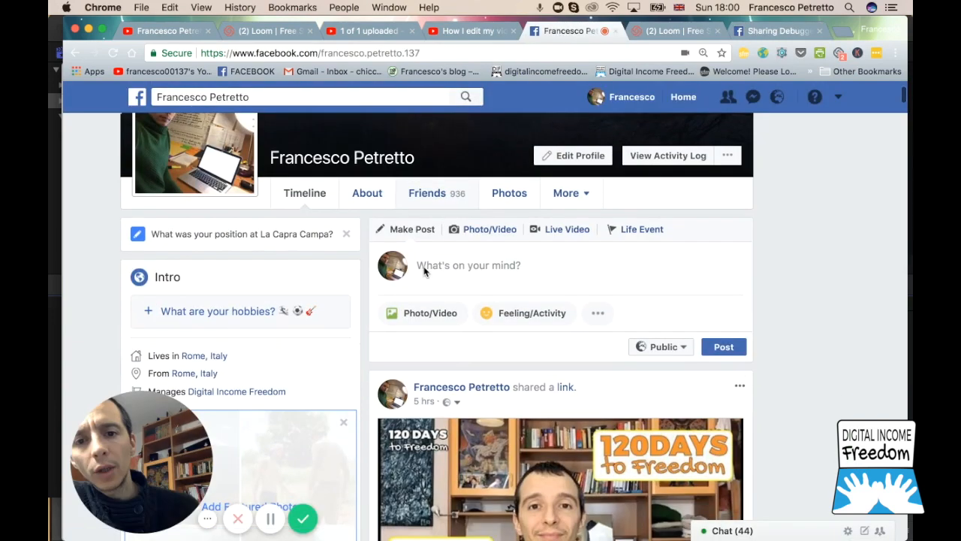
{"action": "left_click", "coordinate": [429, 264]}
{"action": "type", "text": "https://www.youtube.com/watch?v=yv9b97CNYNY&feature=youtu.be"}
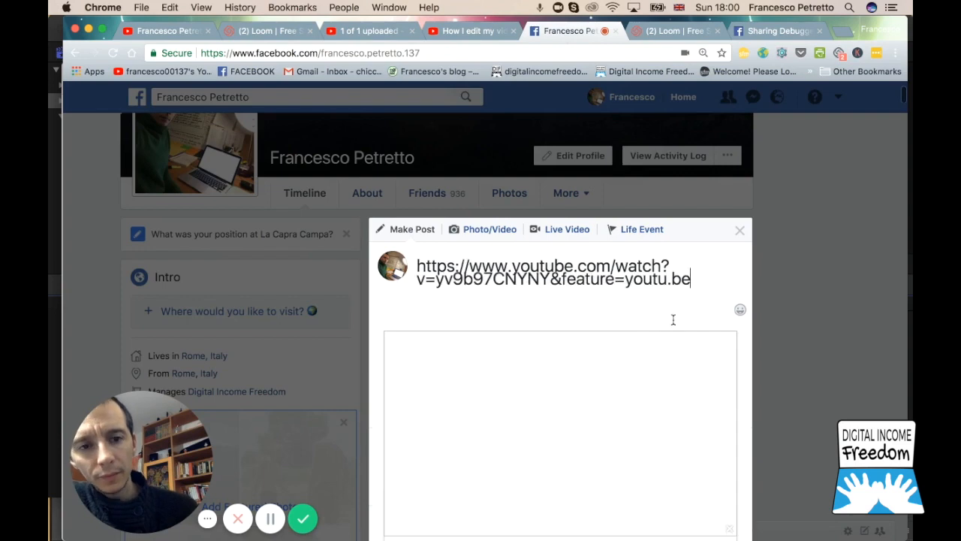
{"action": "left_click_drag", "start_coordinate": [607, 286], "coordinate": [406, 241]}
{"action": "scroll", "coordinate": [770, 282], "scroll_direction": "down", "scroll_amount": 4}
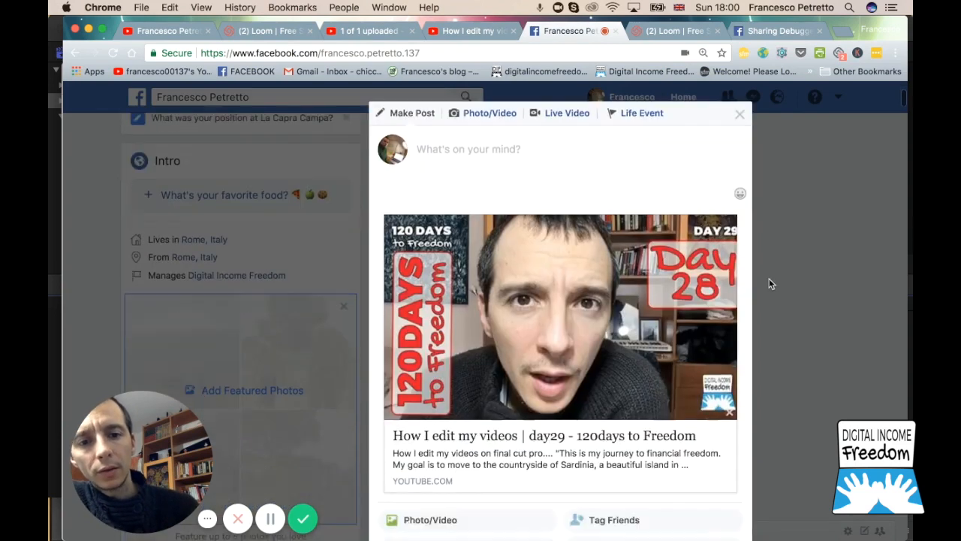
{"action": "scroll", "coordinate": [770, 282], "scroll_direction": "up", "scroll_amount": 1}
{"action": "scroll", "coordinate": [656, 272], "scroll_direction": "up", "scroll_amount": 2}
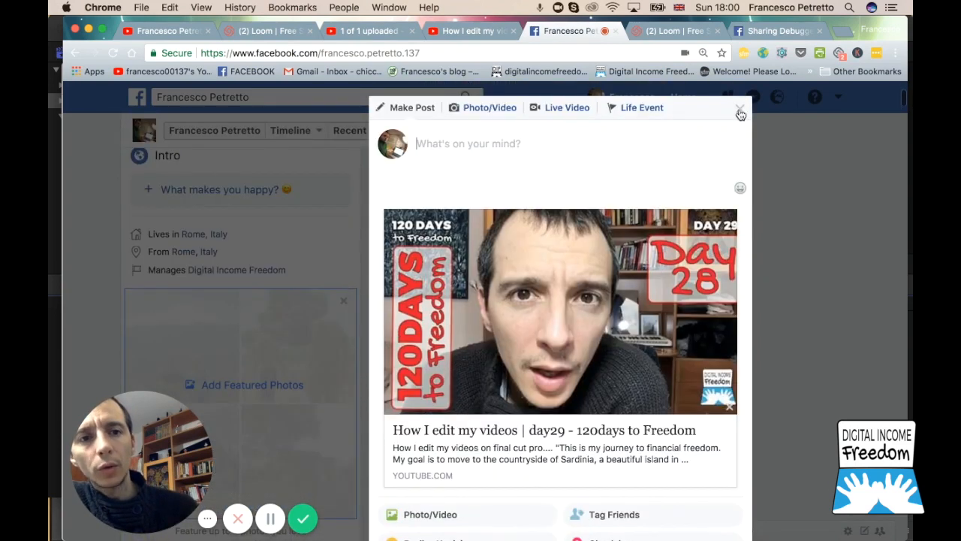
{"action": "left_click", "coordinate": [739, 112]}
- Return to the day29 video's YouTube upload page and bring up its basic info
{"action": "left_click", "coordinate": [463, 28]}
{"action": "left_click", "coordinate": [366, 32]}
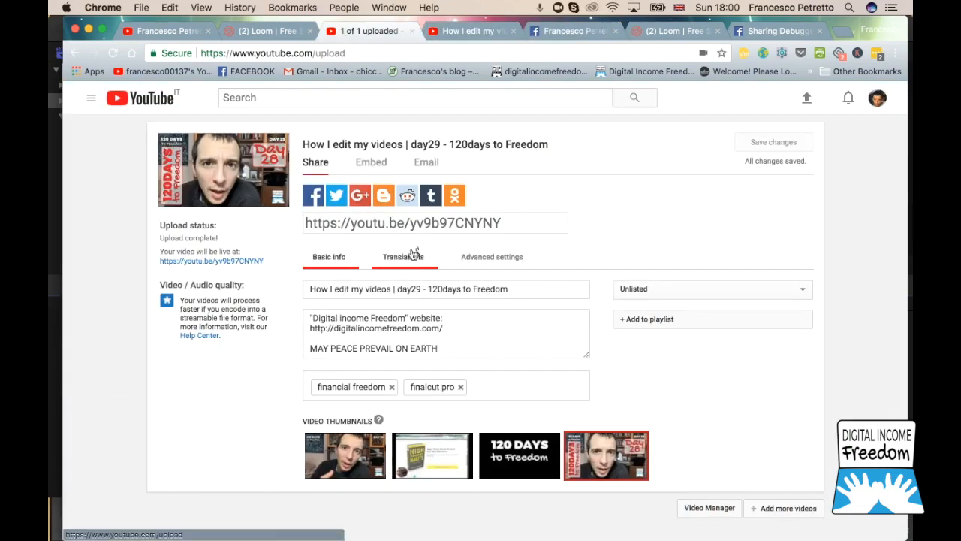
{"action": "scroll", "coordinate": [550, 295], "scroll_direction": "down", "scroll_amount": 3}
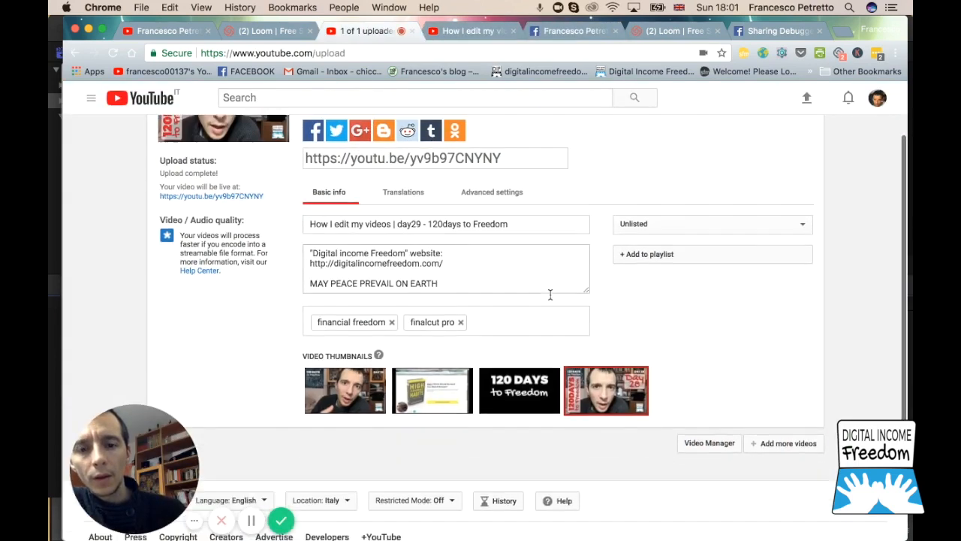